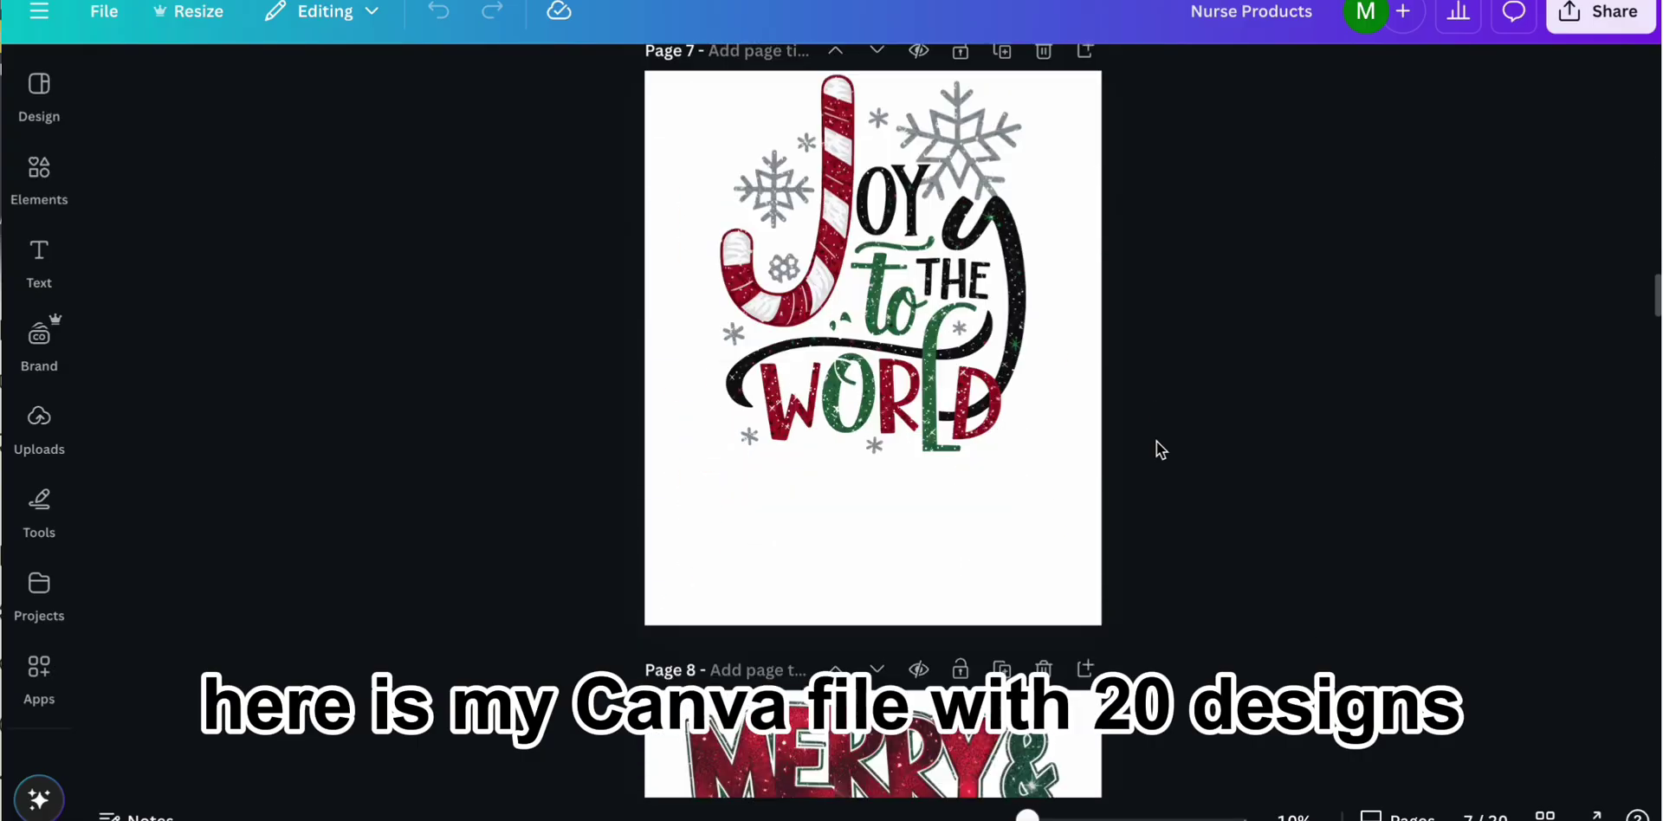
# - Scroll down through the Printify catalog page
pyautogui.scroll(-5, 1156, 440)
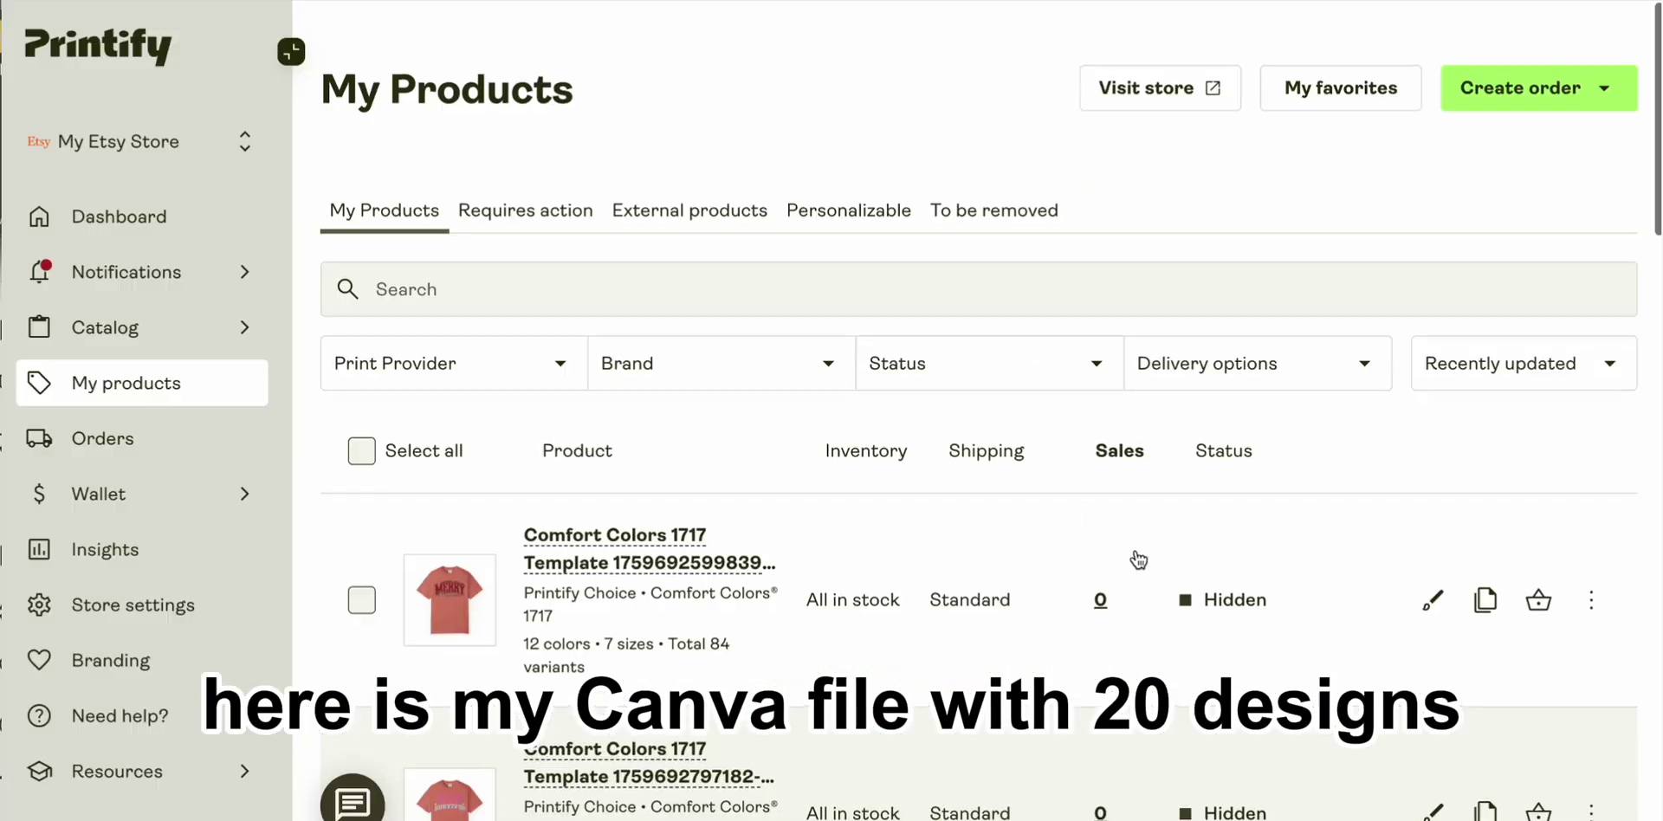
pyautogui.scroll(-3, 1138, 559)
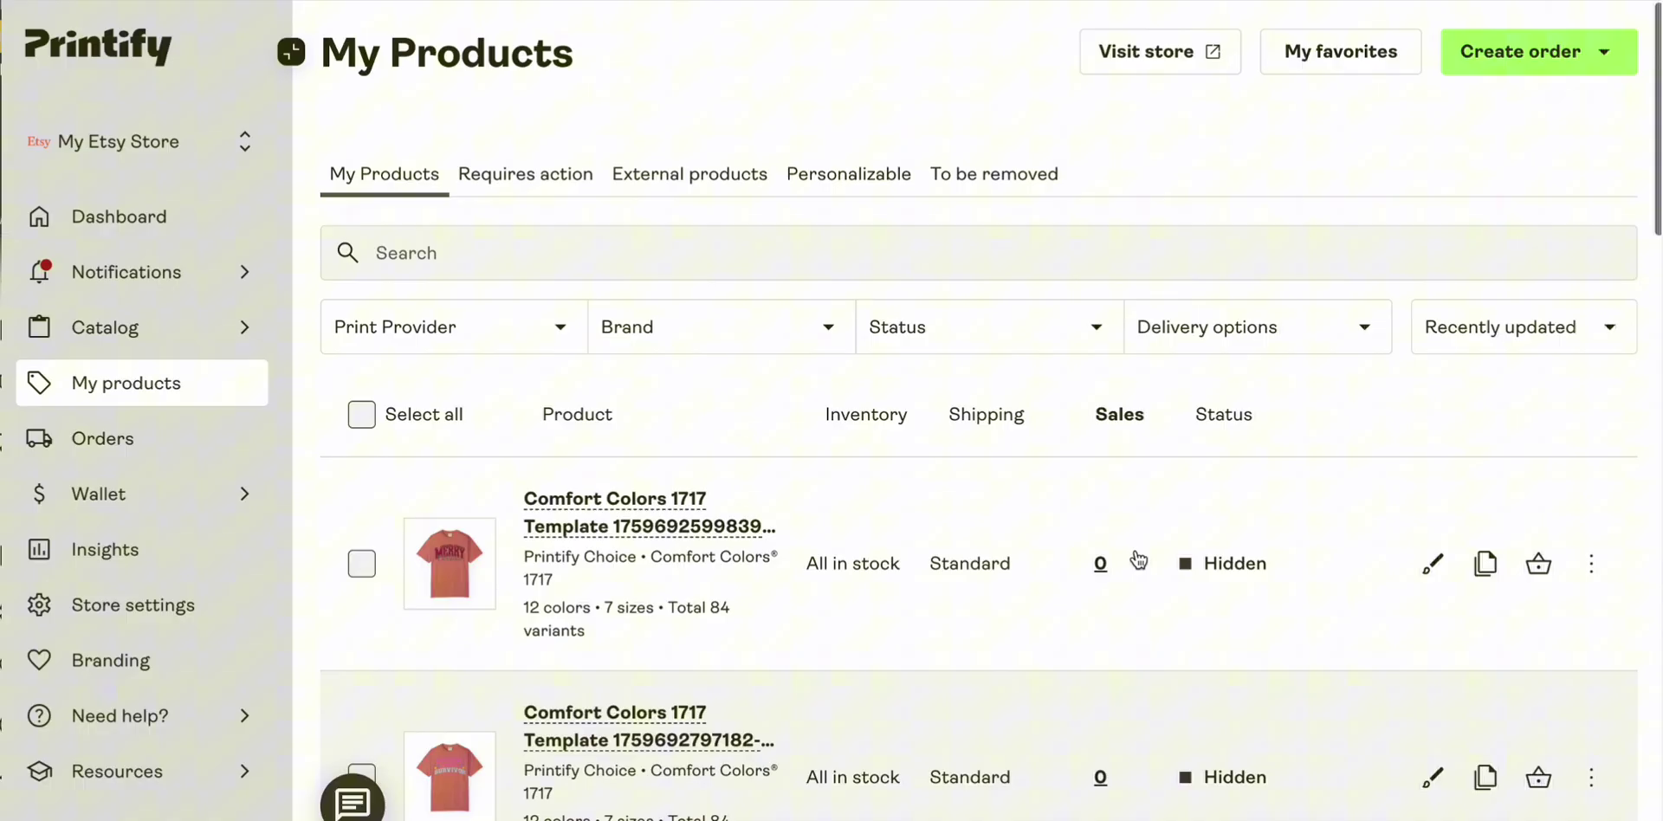
pyautogui.scroll(-15, 1138, 558)
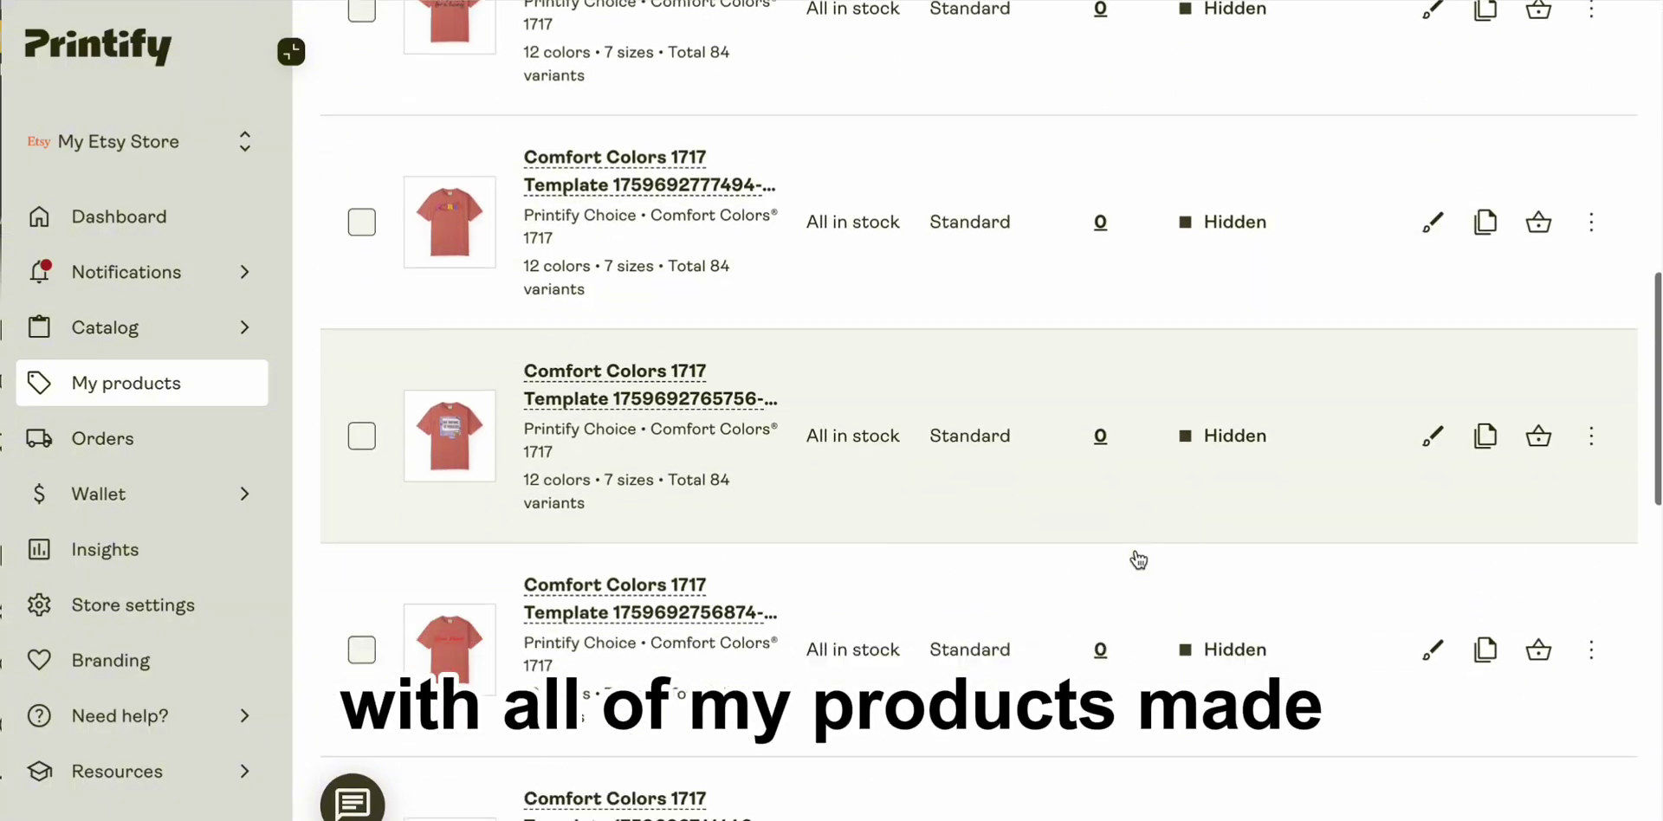
pyautogui.scroll(-10, 1138, 559)
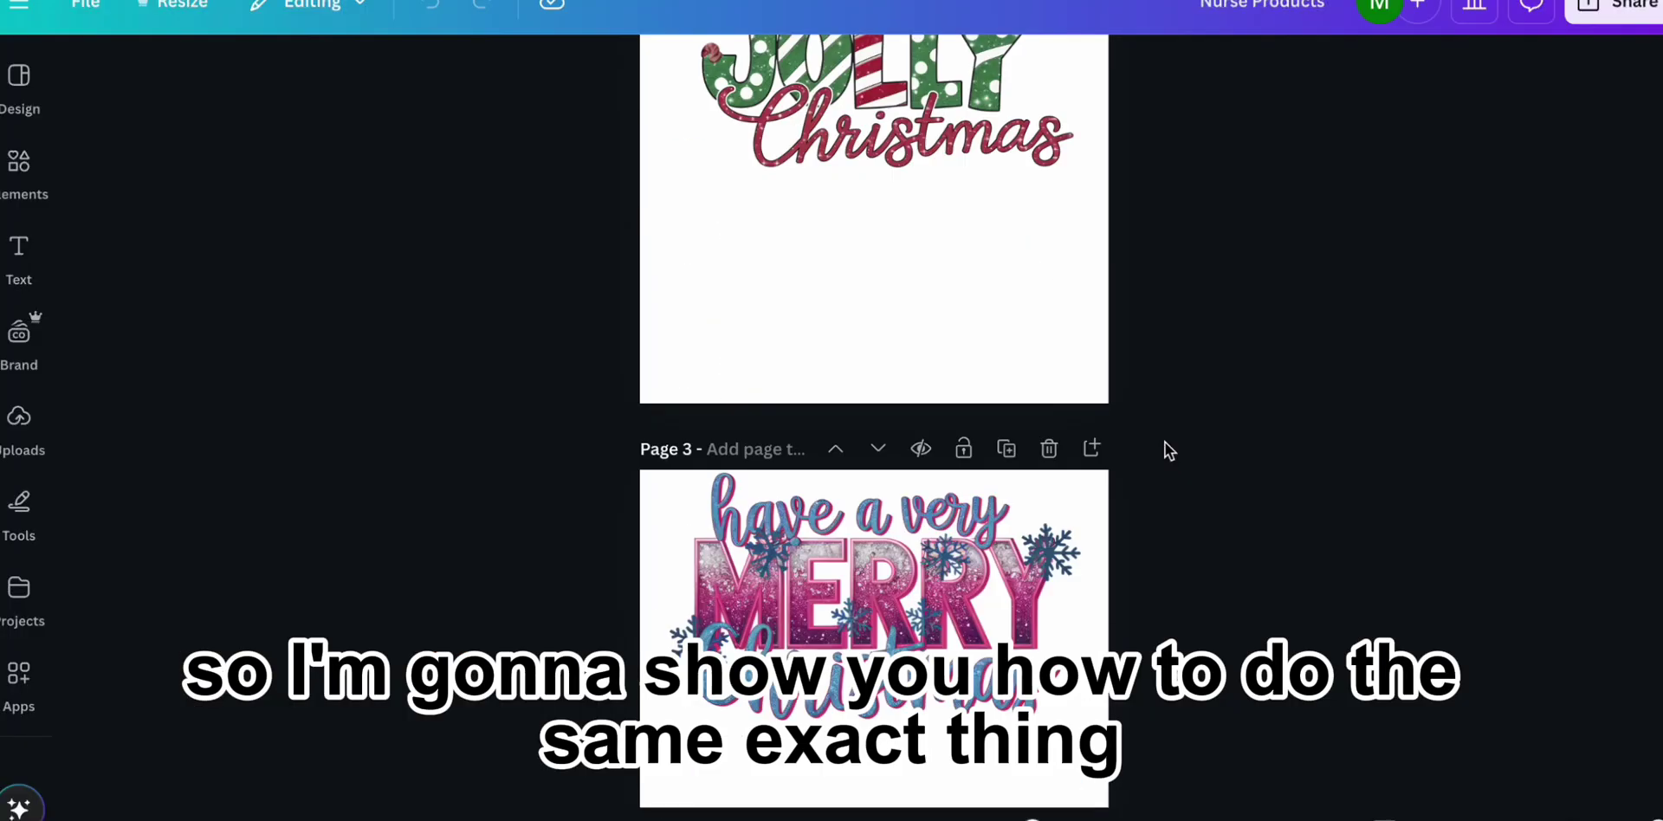
pyautogui.scroll(-15, 1165, 444)
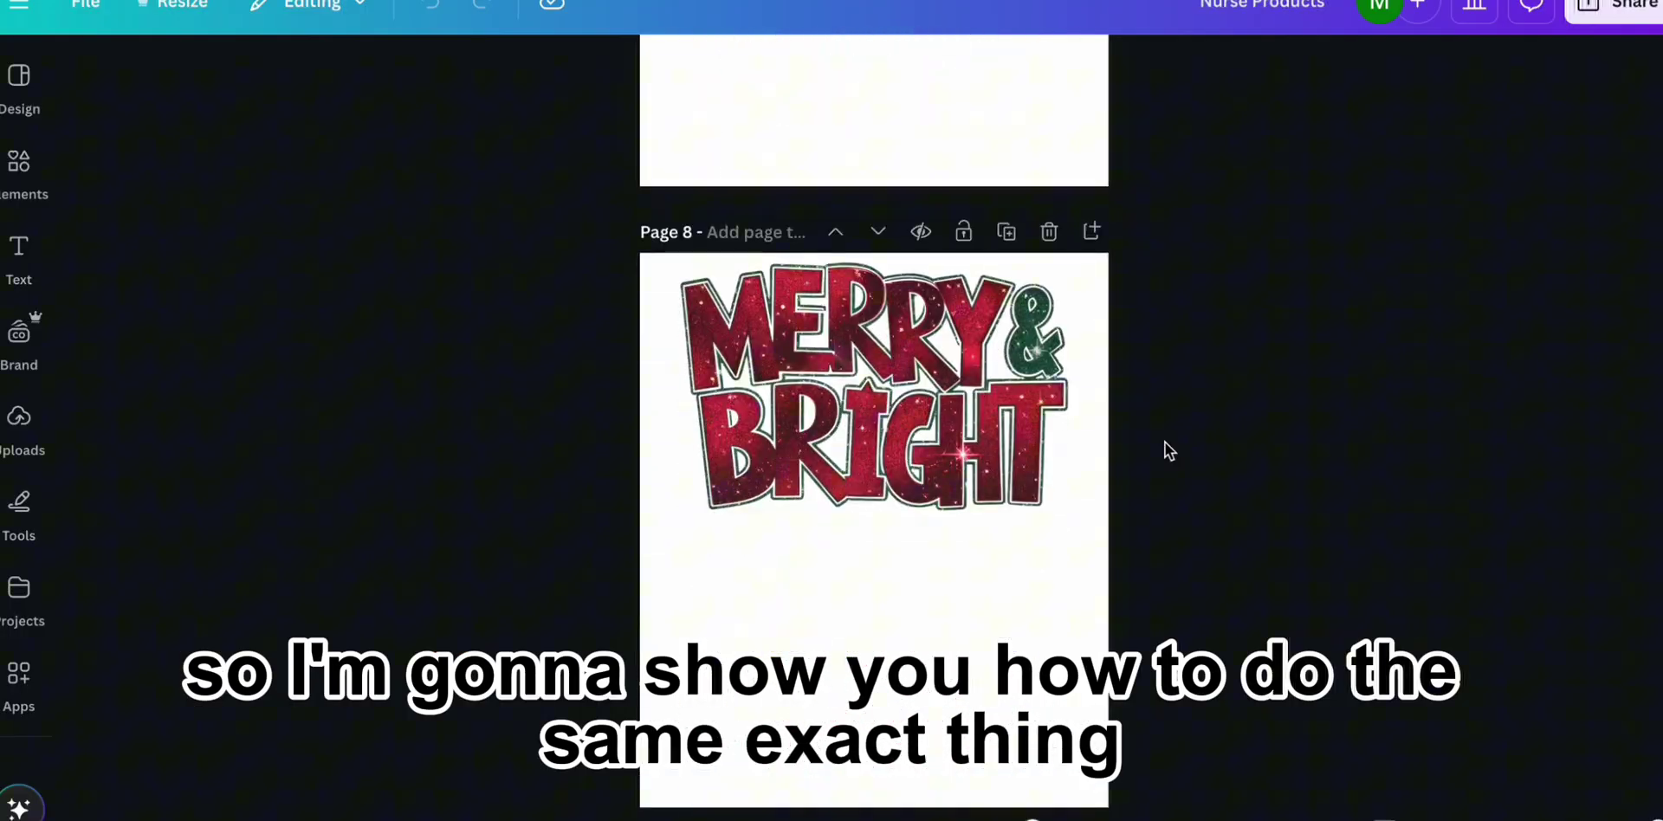
pyautogui.scroll(-15, 1166, 444)
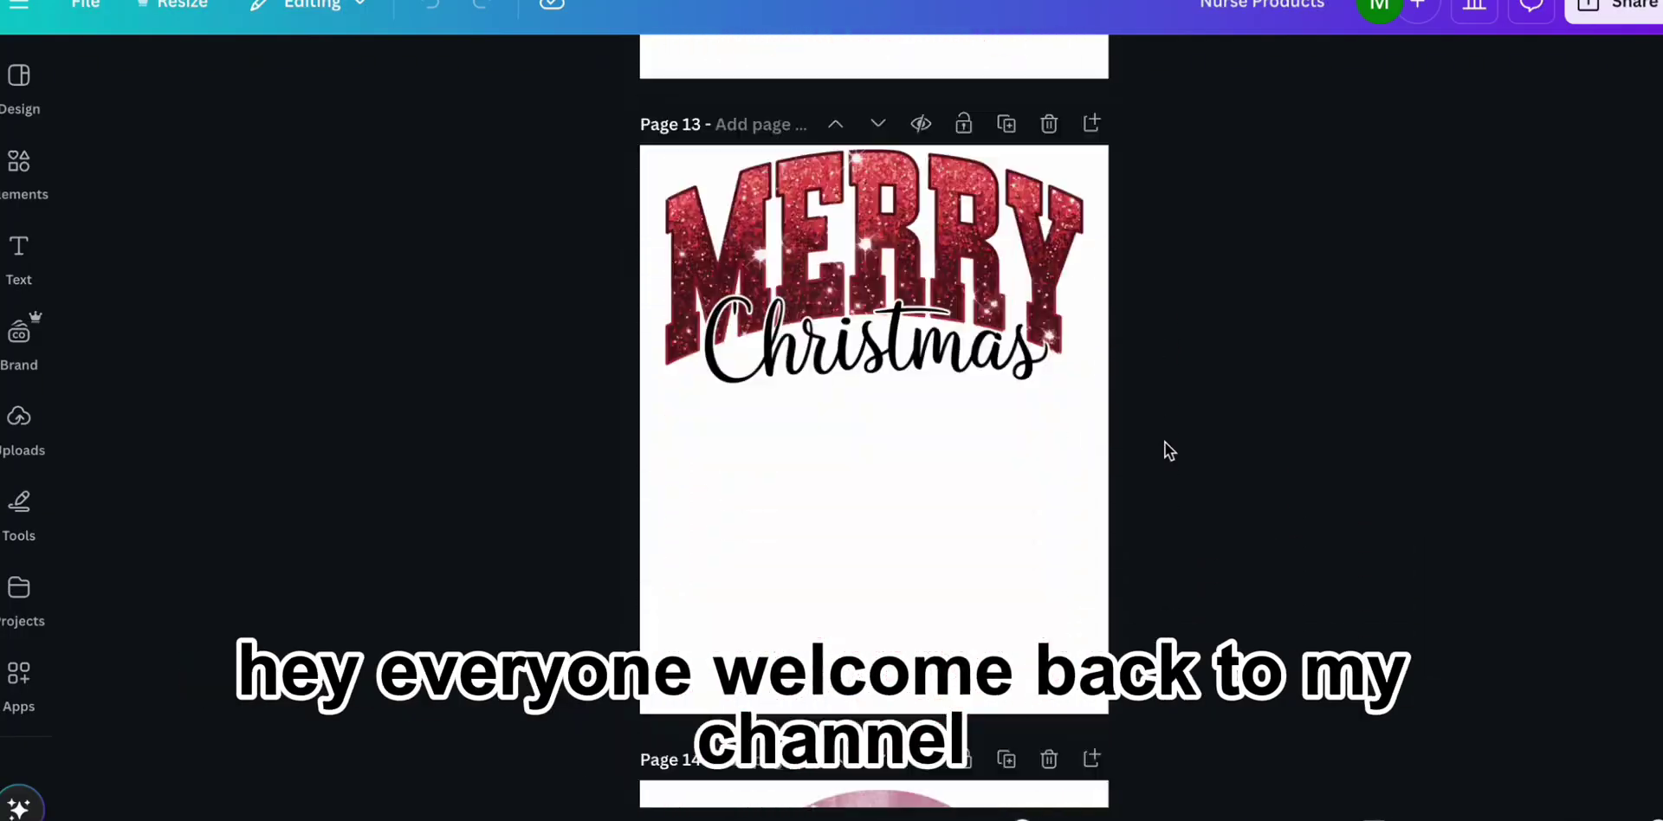
pyautogui.scroll(-5, 1166, 444)
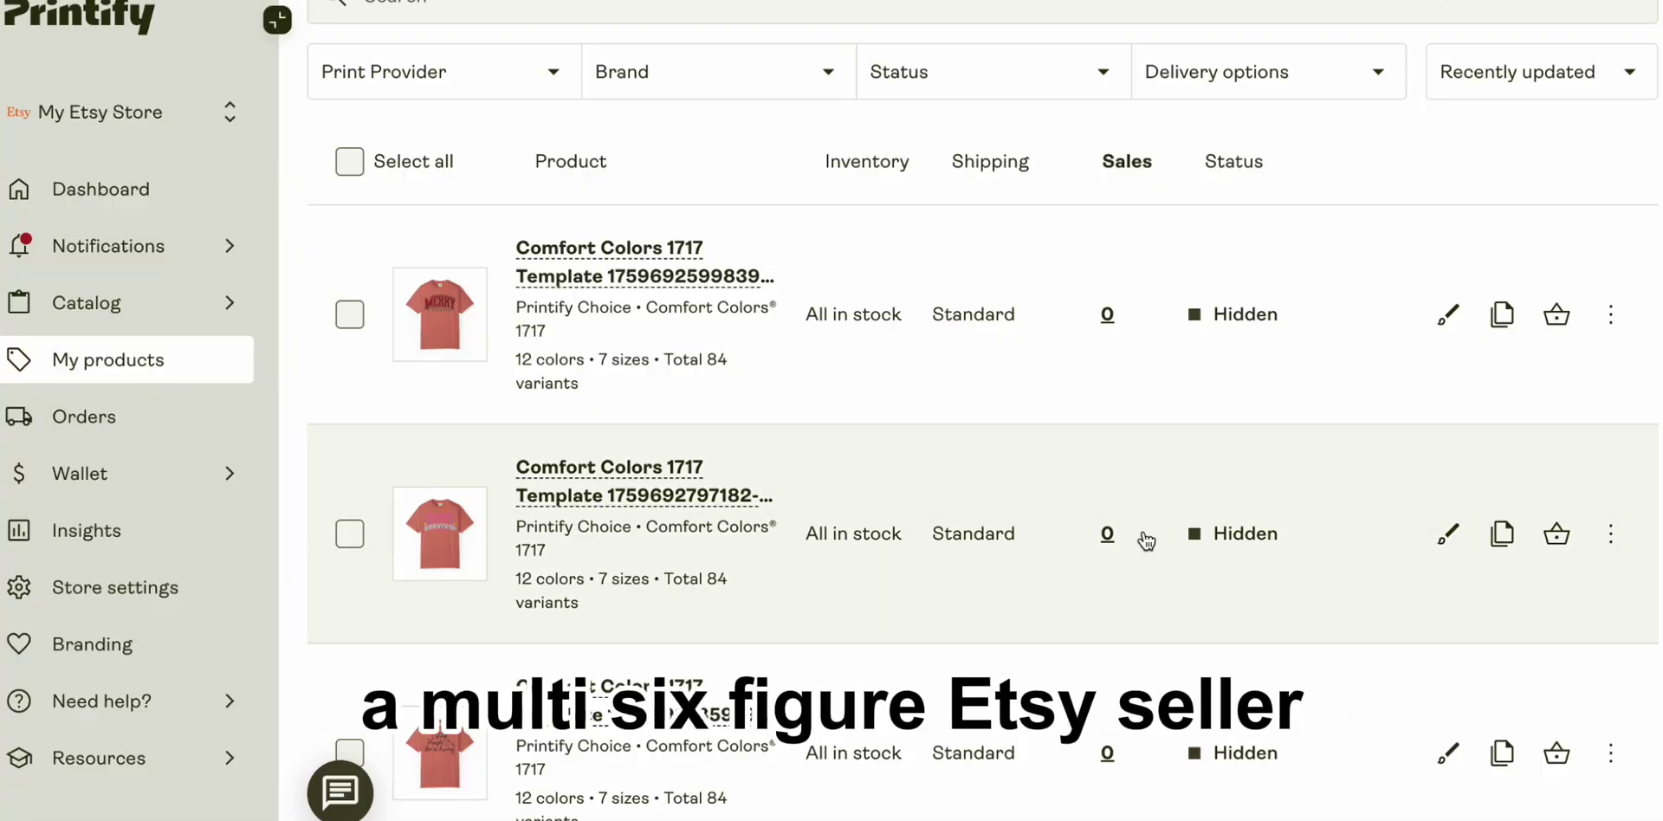
pyautogui.scroll(3, 1141, 541)
pyautogui.scroll(-2, 1144, 541)
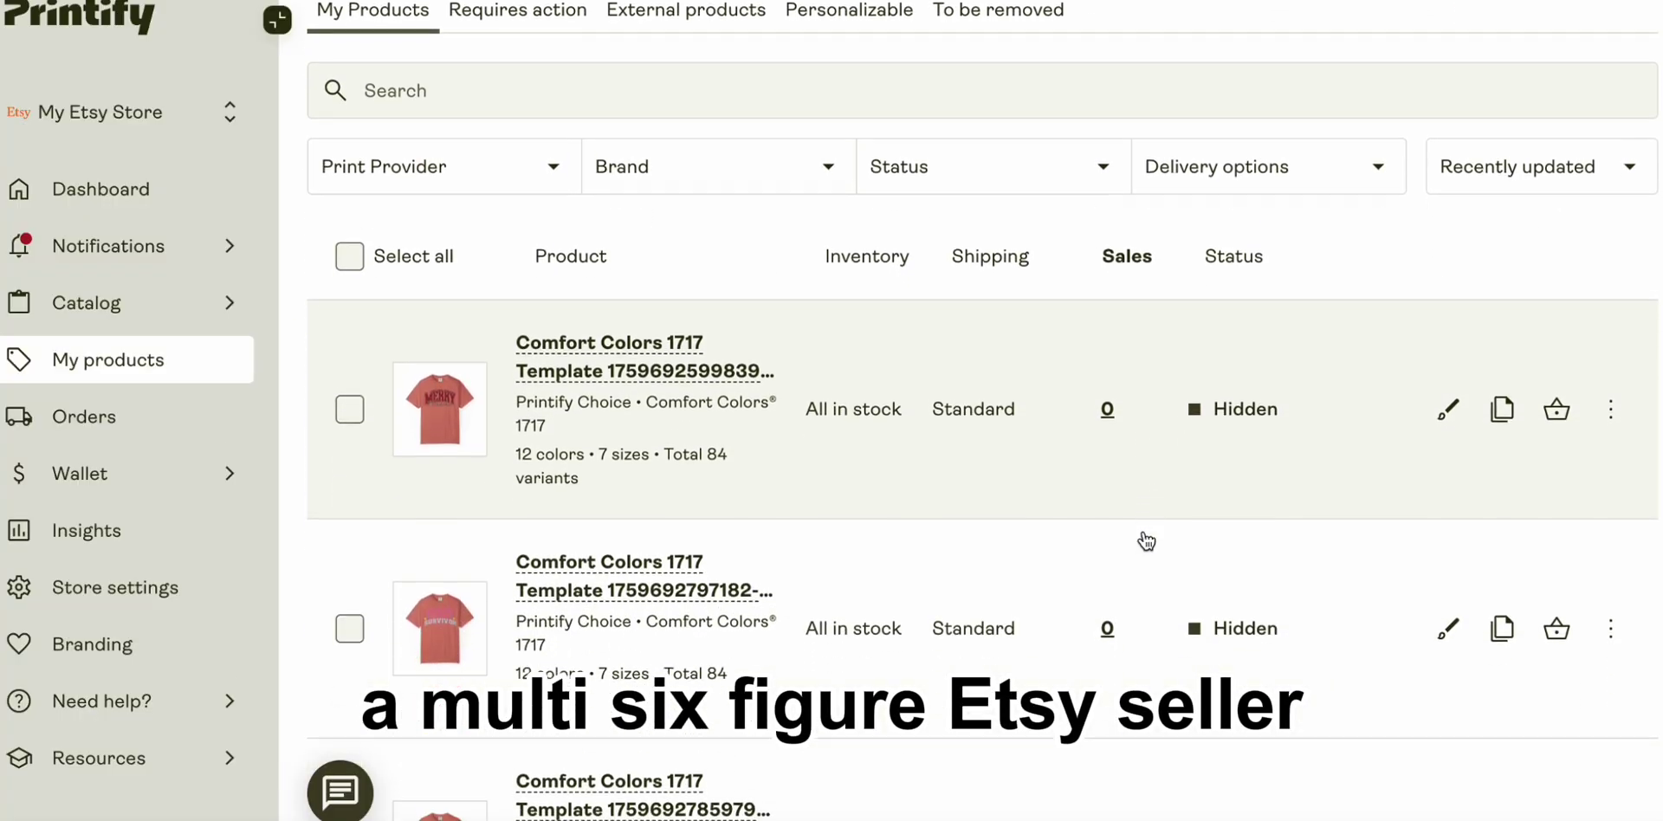
pyautogui.scroll(-15, 1146, 542)
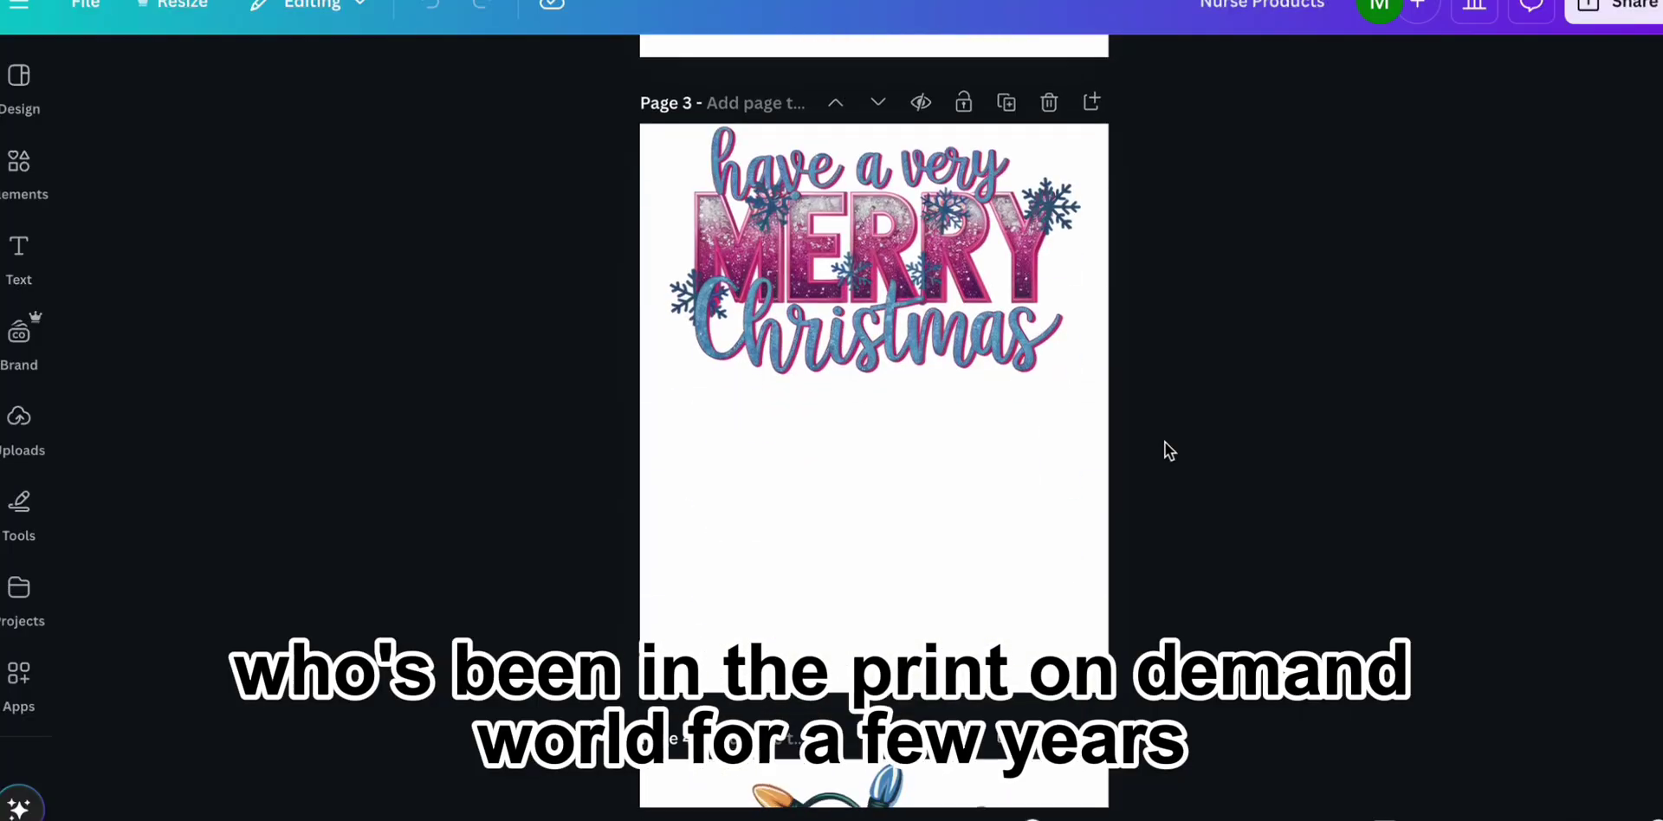
pyautogui.scroll(-20, 1165, 444)
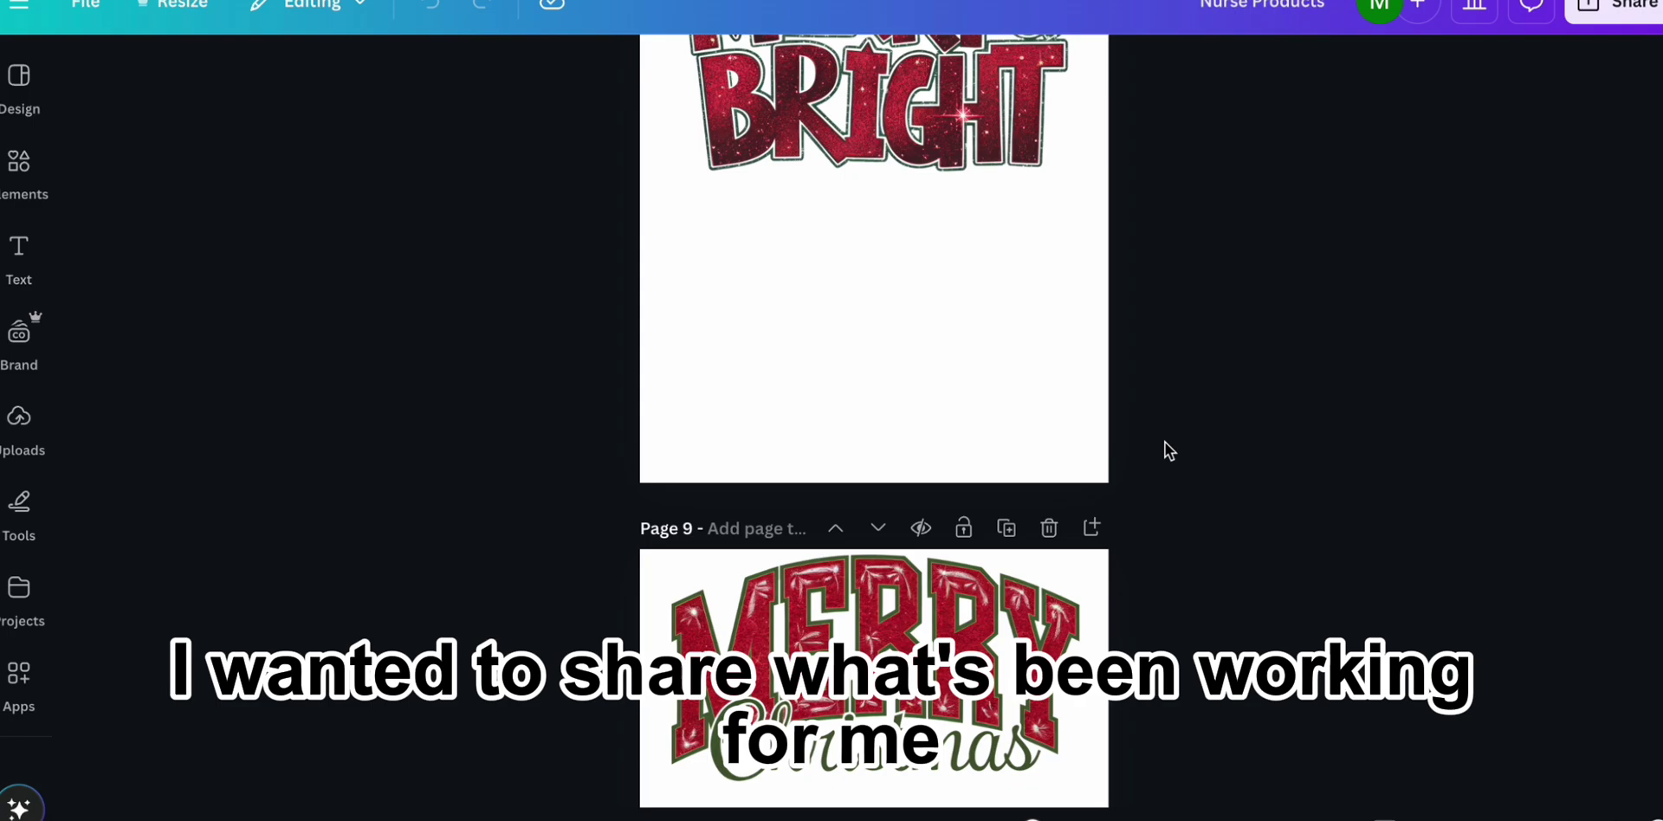
pyautogui.scroll(-20, 1166, 443)
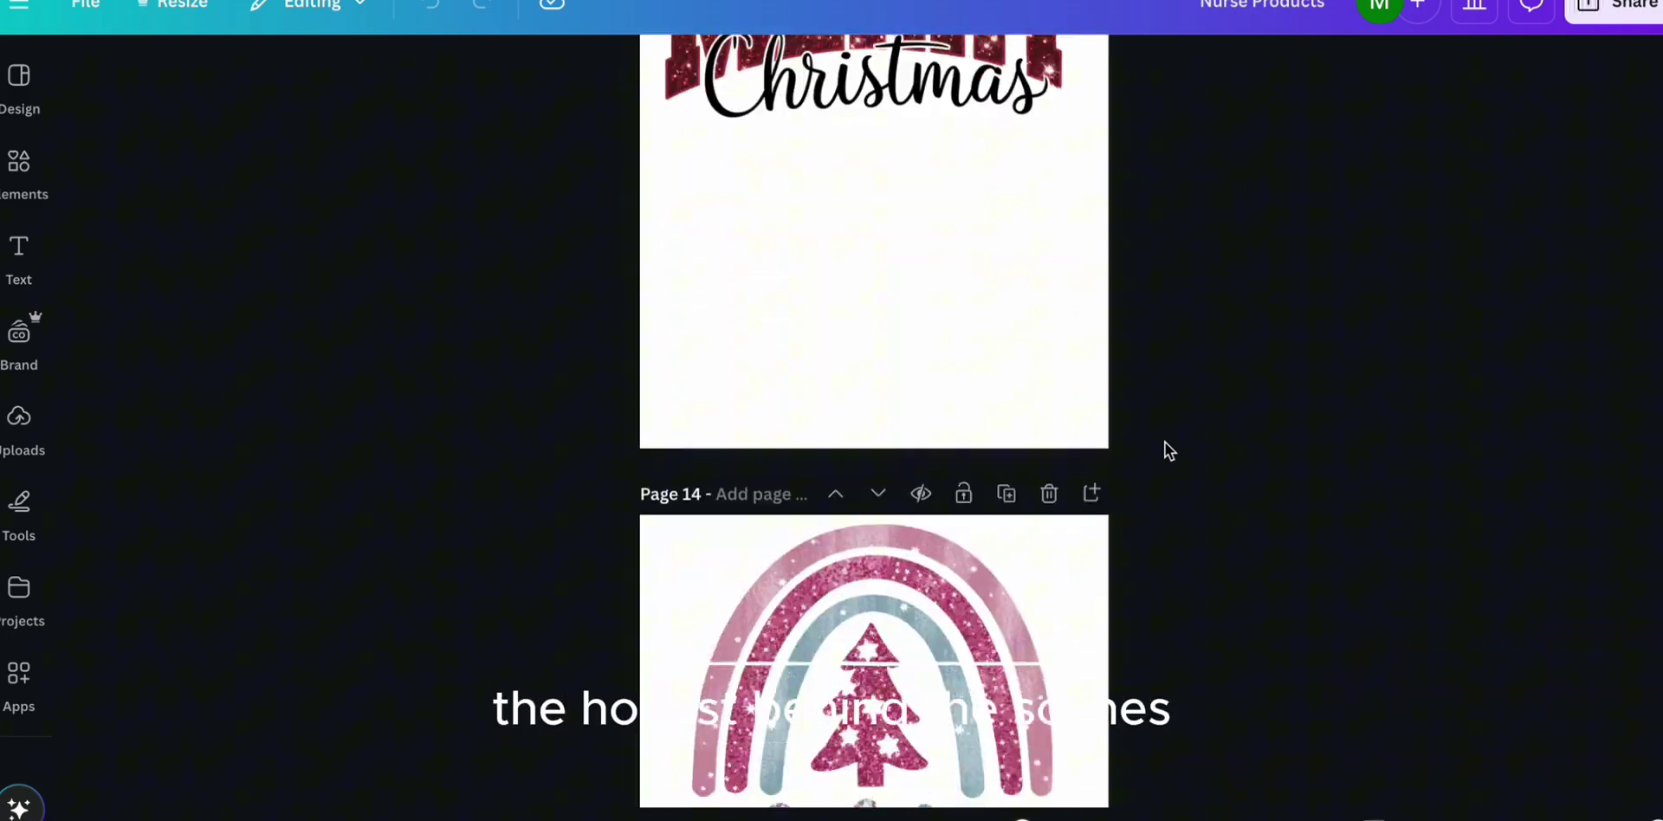
pyautogui.scroll(-2, 1166, 443)
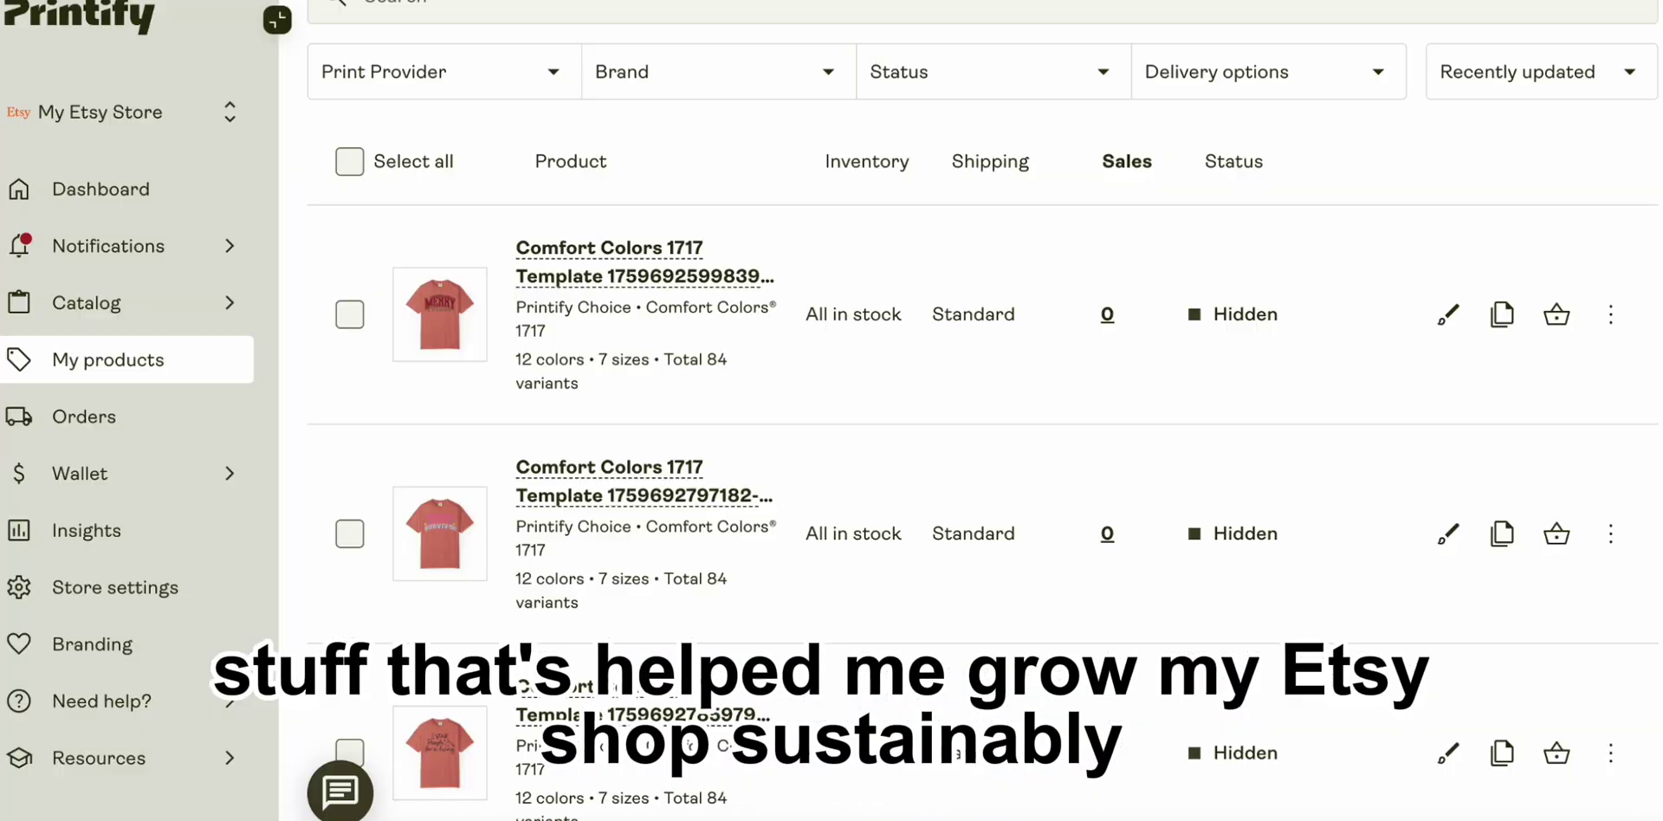
pyautogui.scroll(3, 1147, 539)
pyautogui.scroll(-1, 1147, 539)
pyautogui.scroll(-15, 1147, 538)
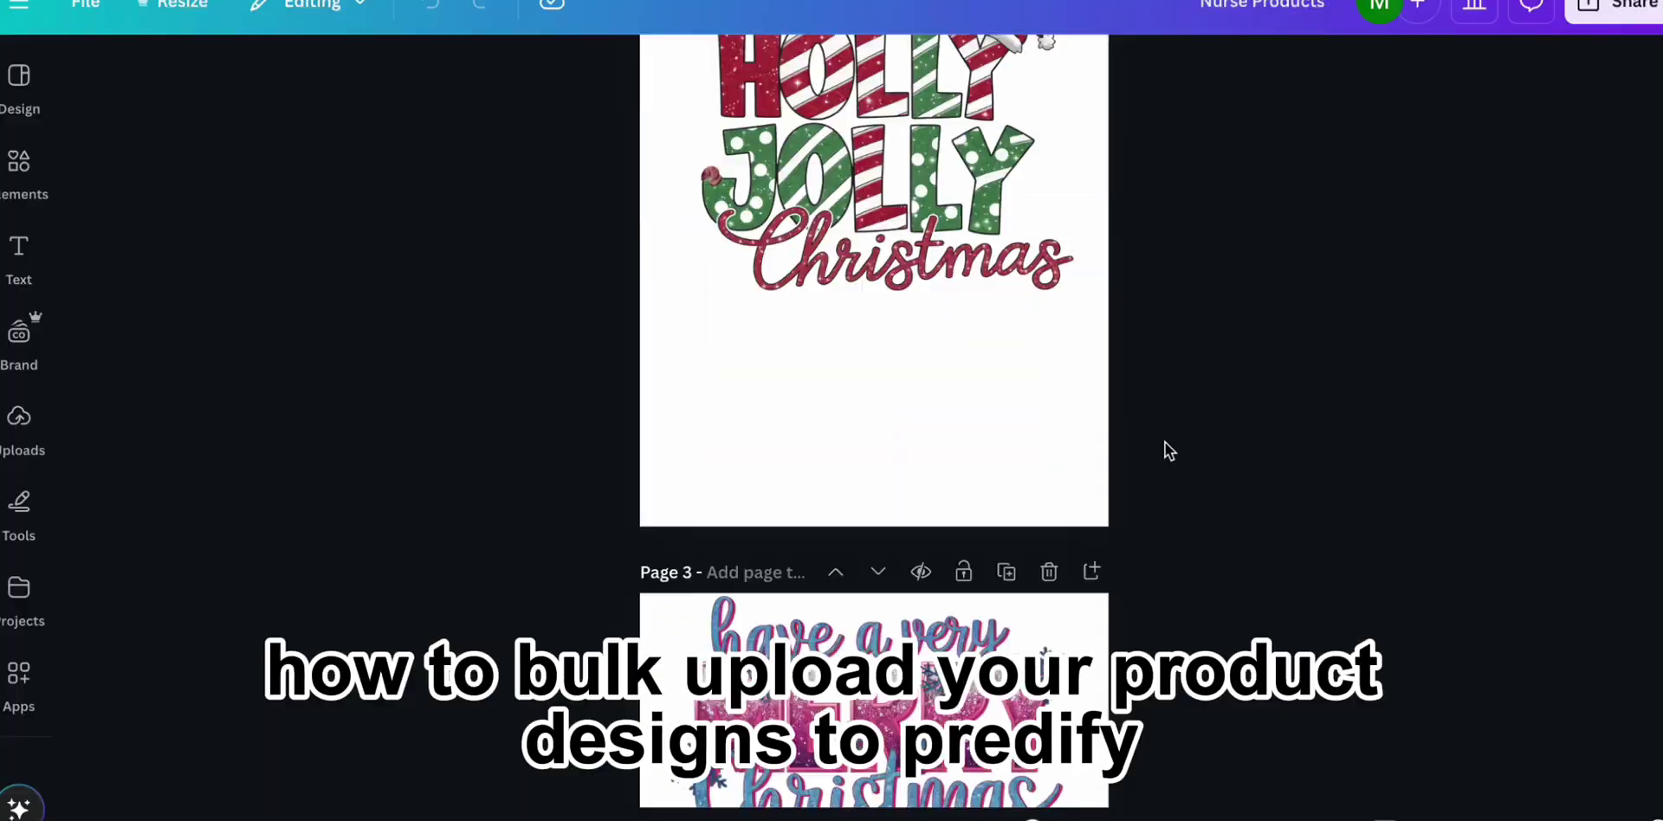
pyautogui.scroll(-20, 1166, 446)
pyautogui.scroll(-20, 1166, 443)
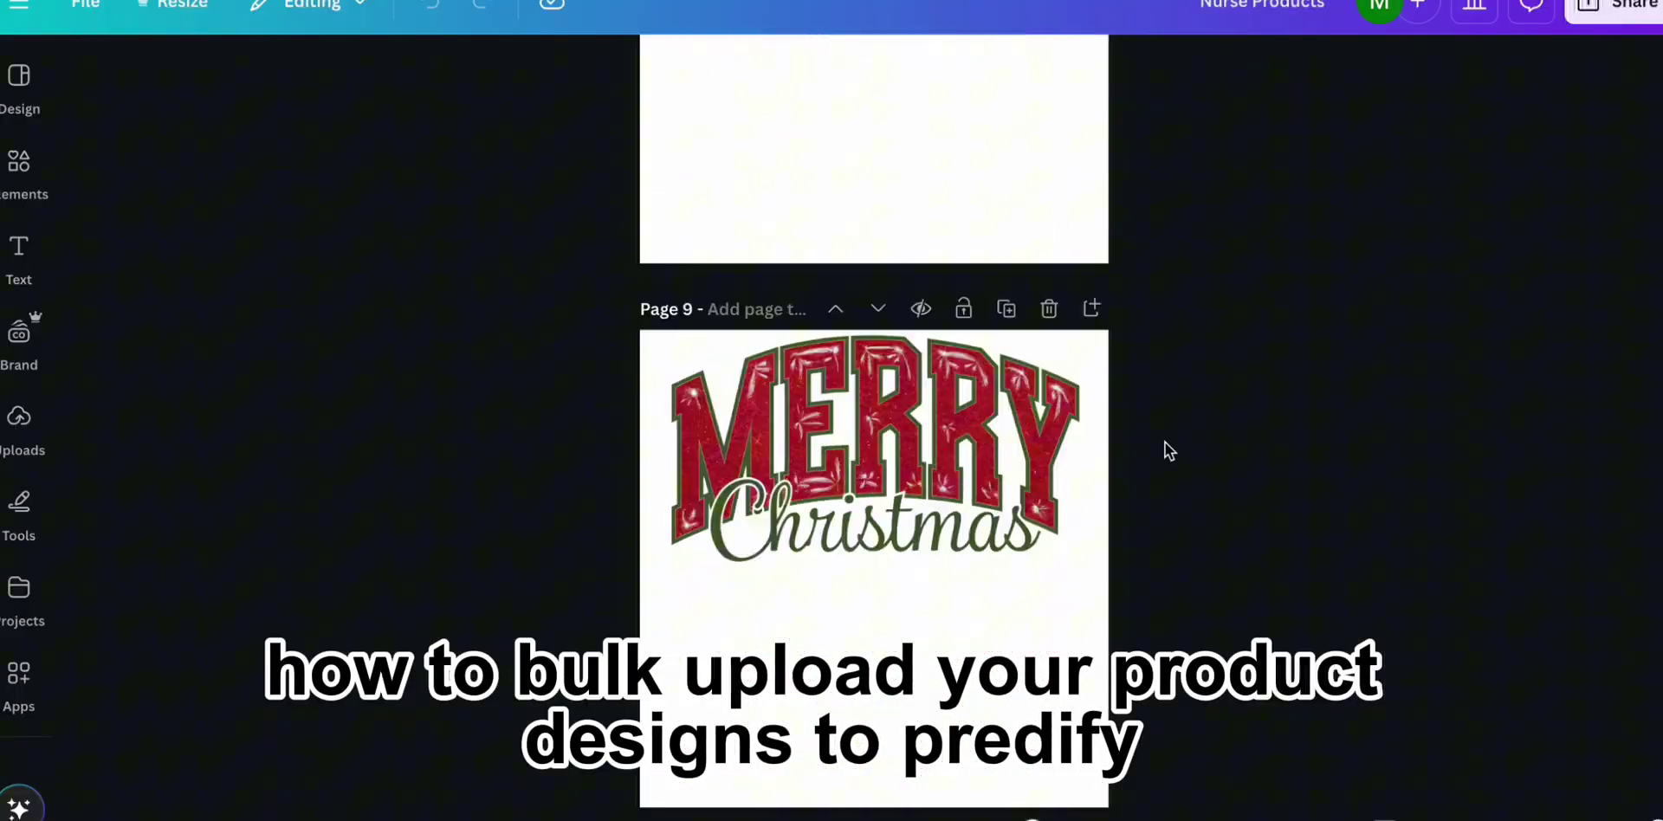
pyautogui.scroll(-5, 1166, 444)
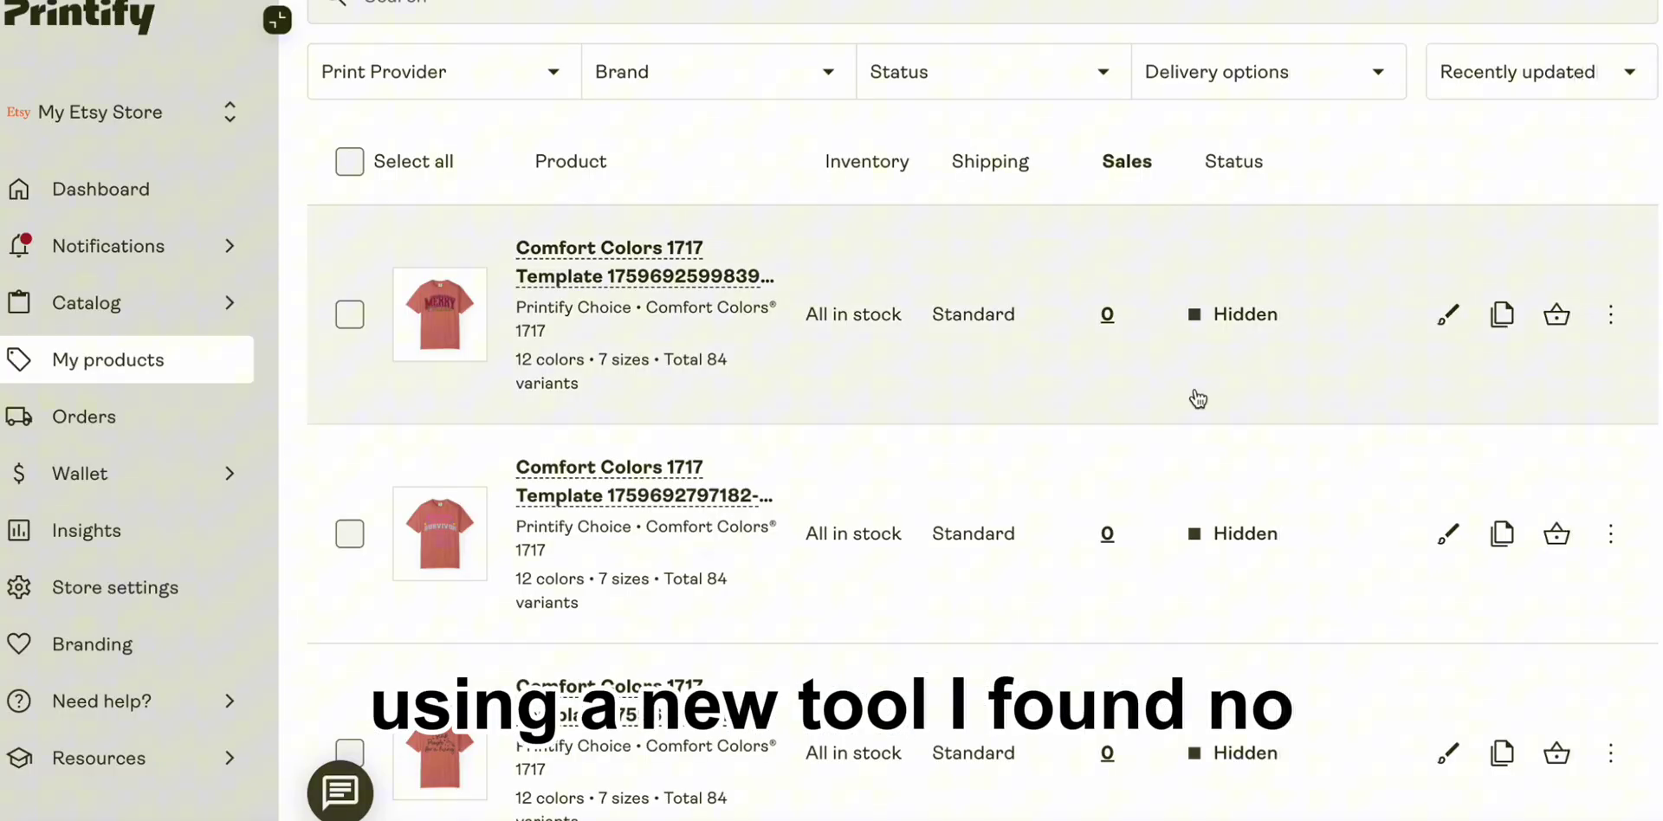
pyautogui.scroll(3, 1144, 542)
pyautogui.scroll(-2, 1144, 542)
pyautogui.scroll(-15, 1146, 541)
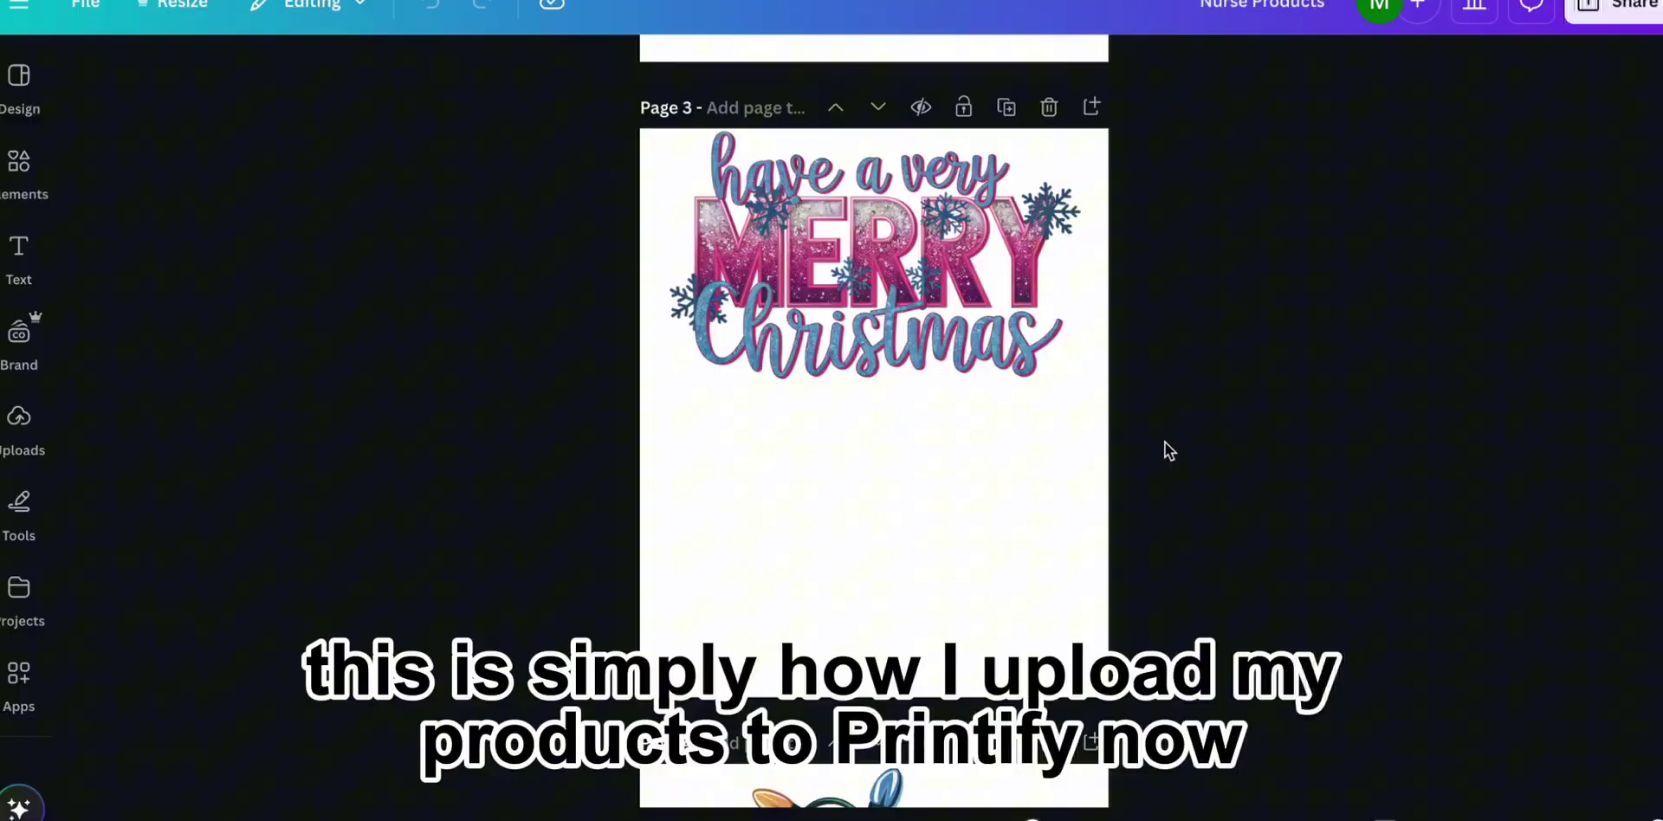
pyautogui.scroll(-15, 1166, 443)
pyautogui.scroll(-20, 1166, 443)
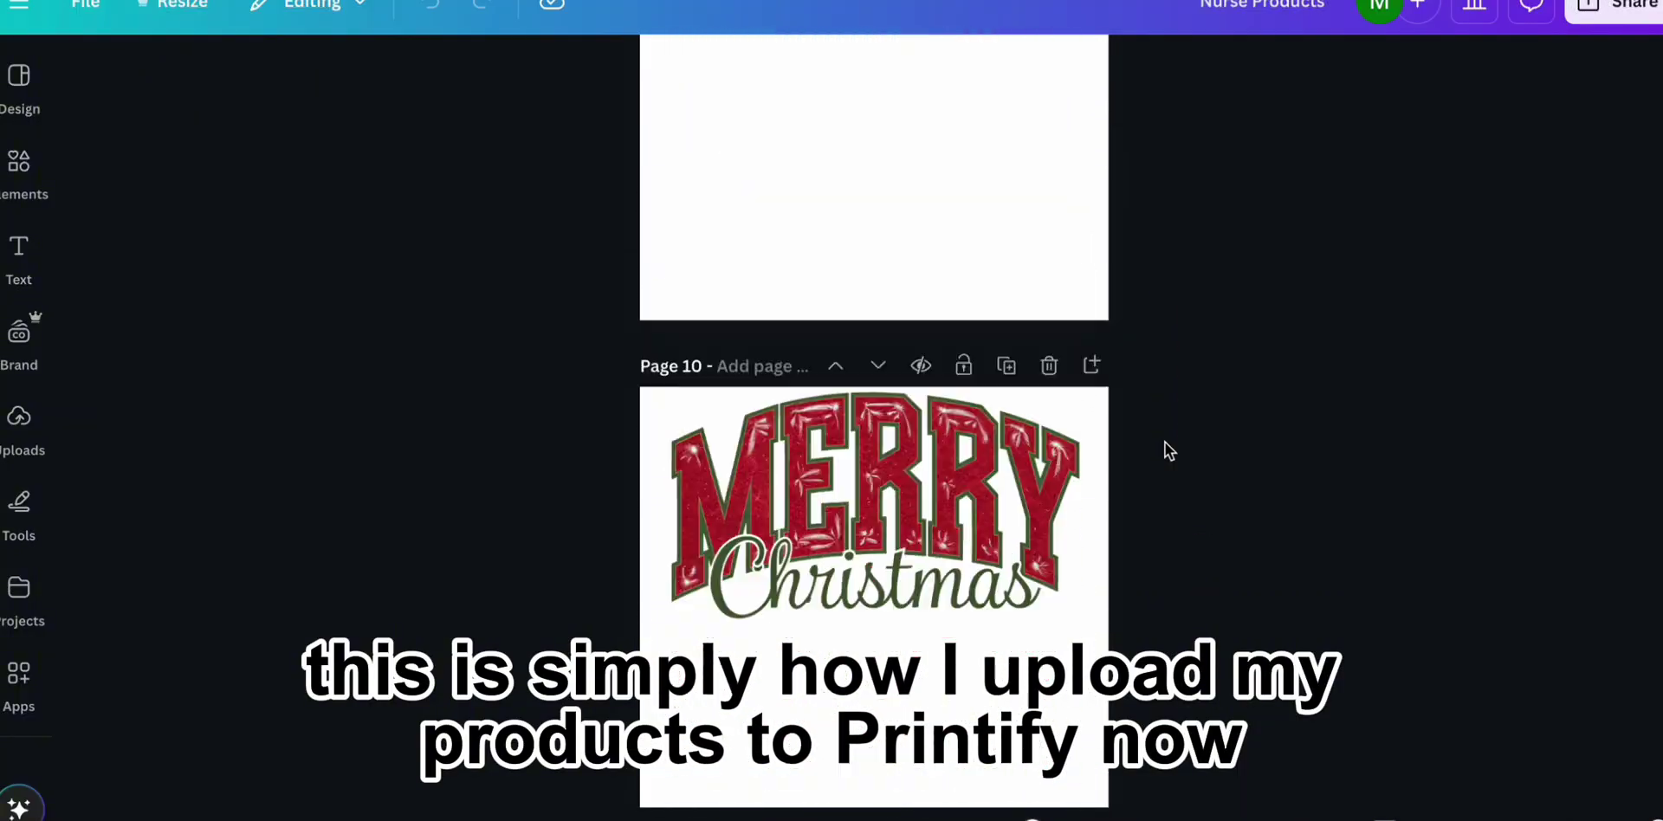
pyautogui.scroll(-2, 1166, 444)
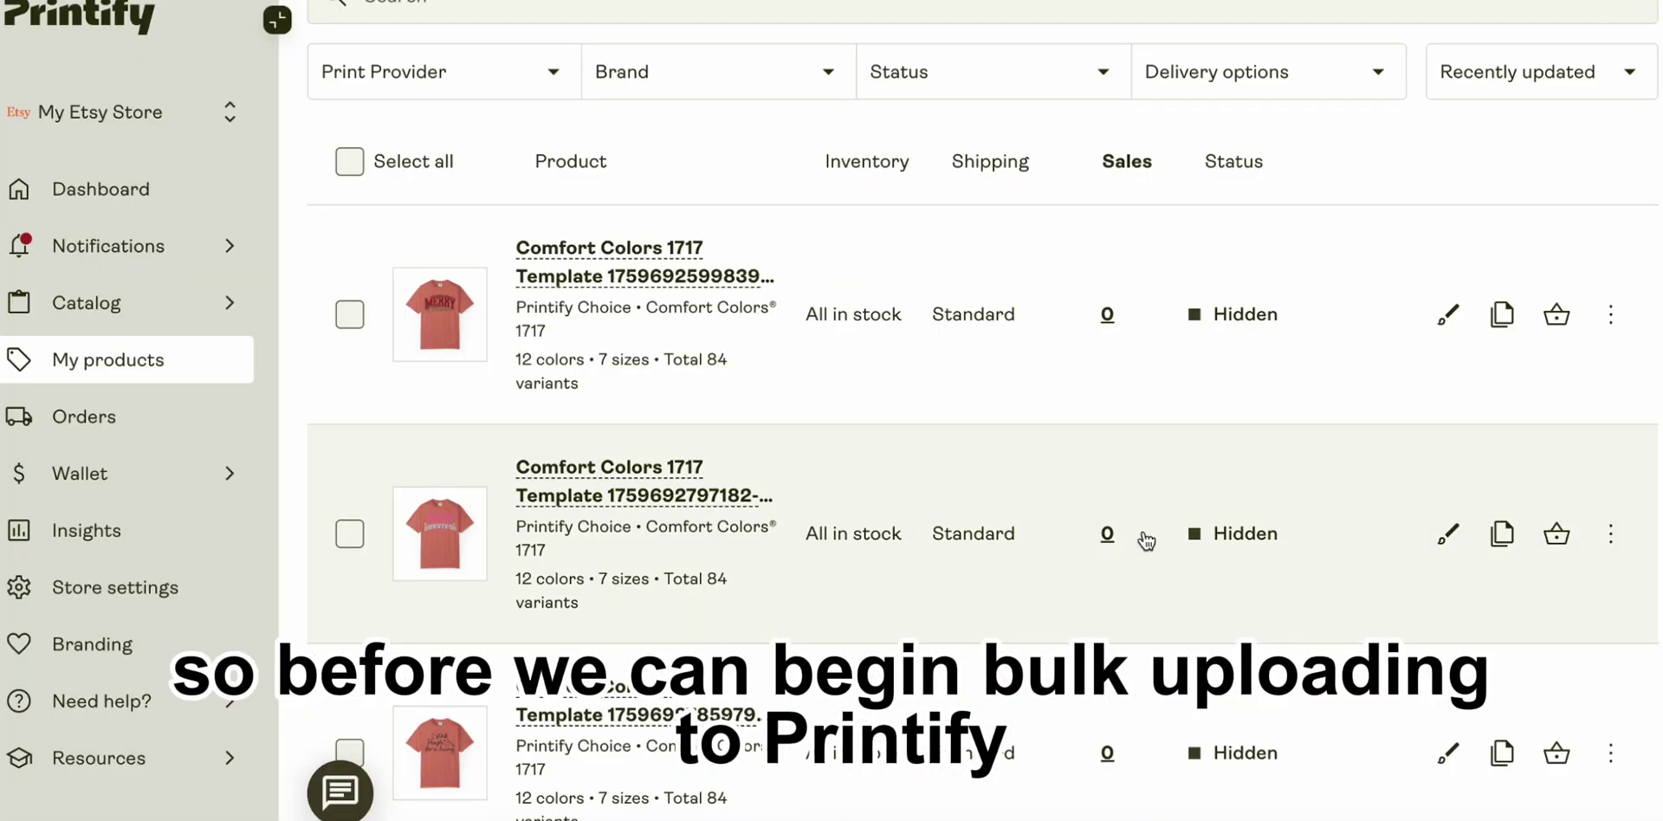
pyautogui.scroll(3, 1144, 534)
pyautogui.scroll(-15, 1146, 541)
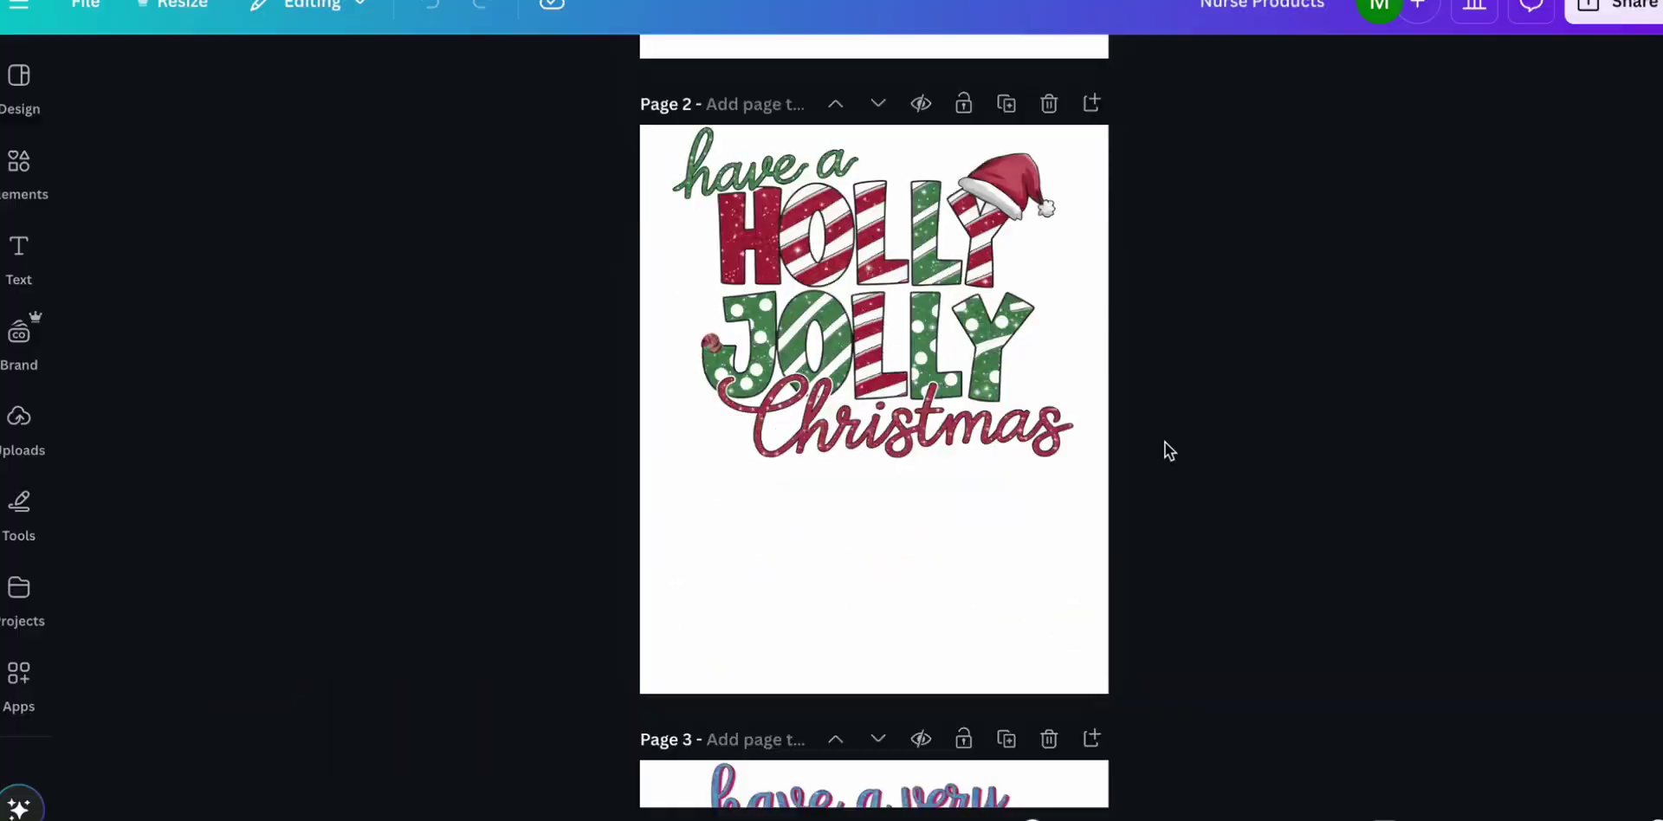
pyautogui.scroll(-20, 1166, 443)
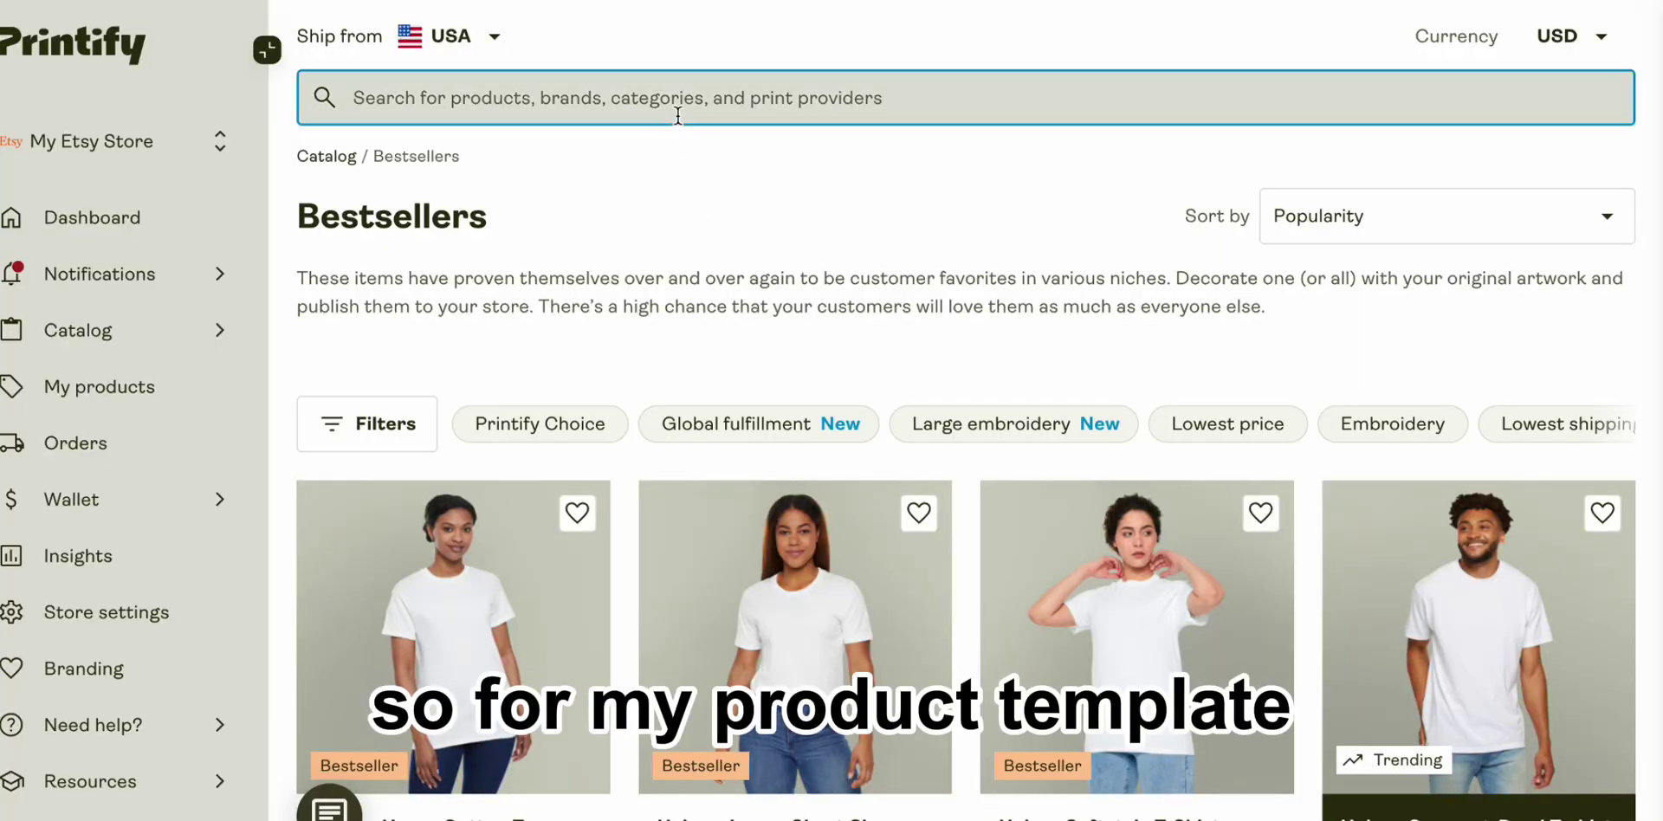
# - Search 'comfort 1717' and open the Unisex Garment-Dyed T-shirt page to its Printify Choice option
pyautogui.write('com')
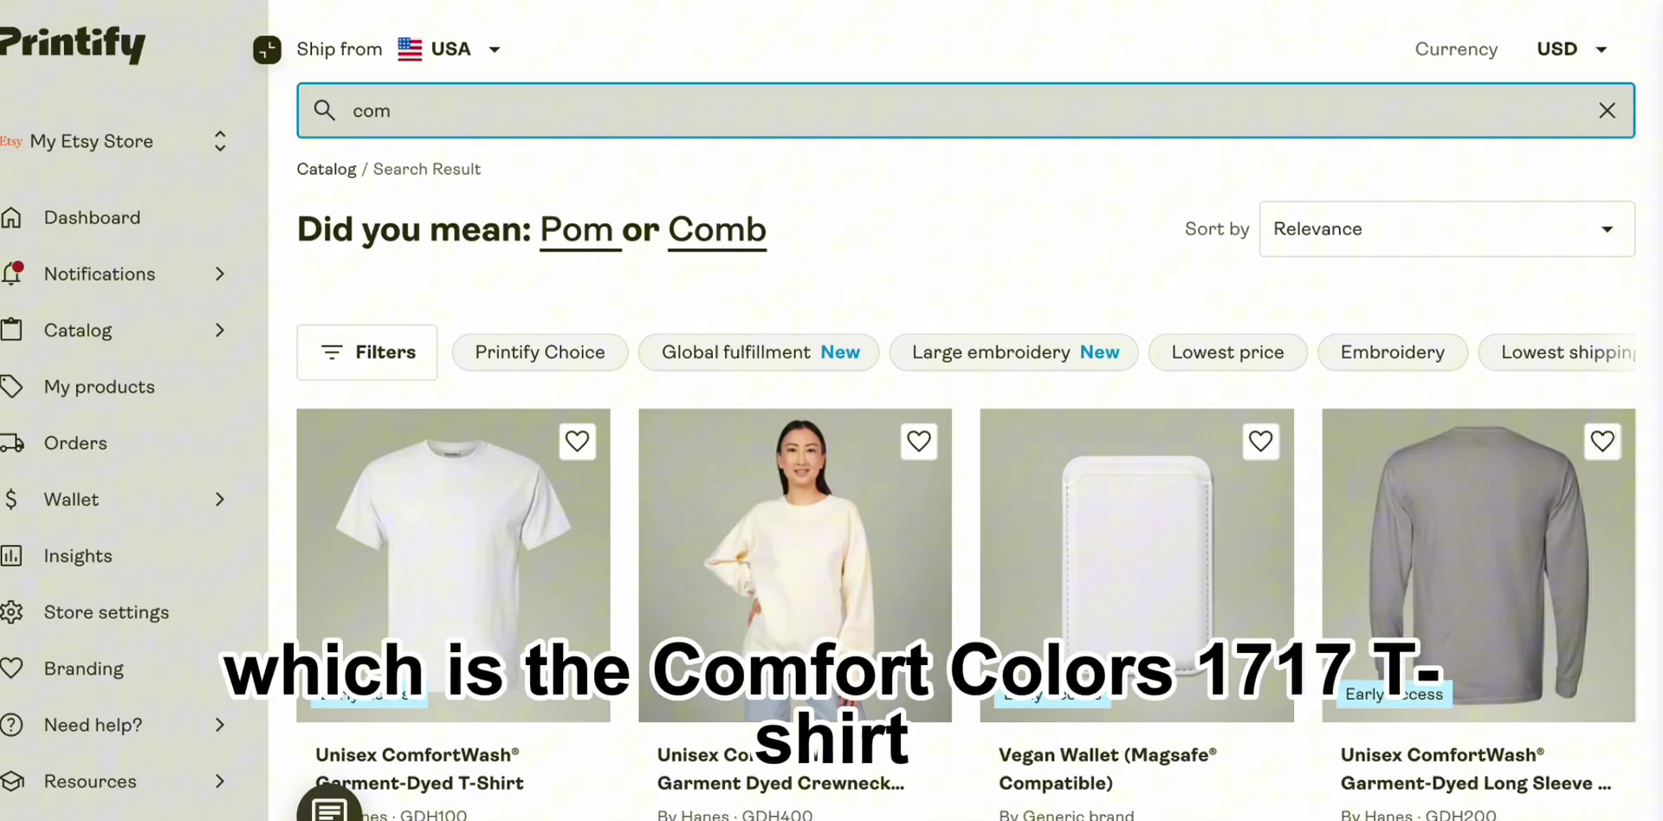
pyautogui.write('fort')
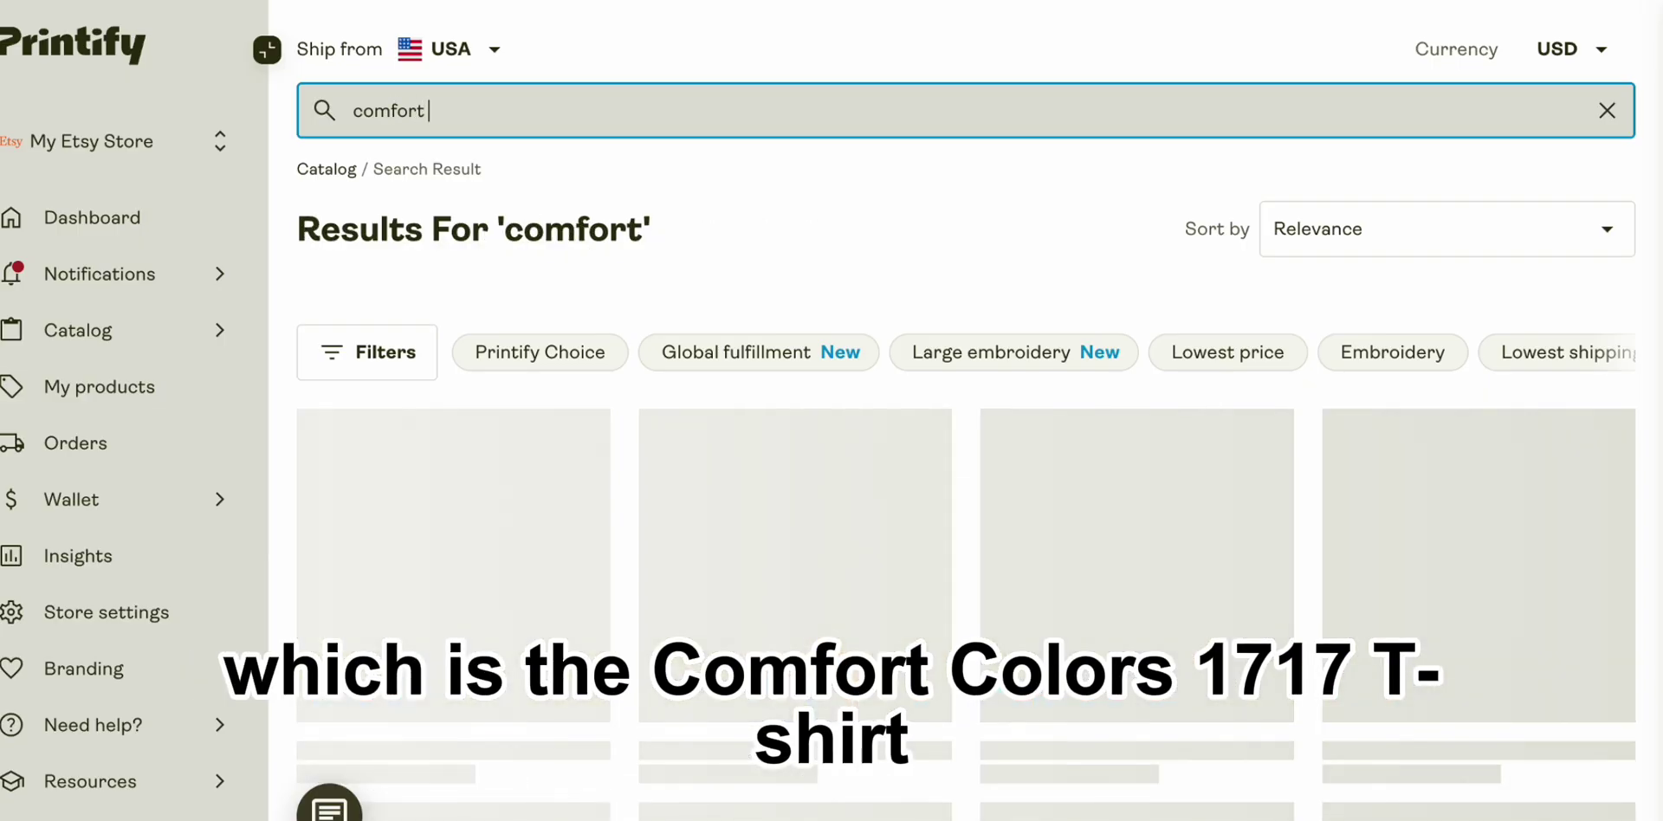
pyautogui.write(' 171')
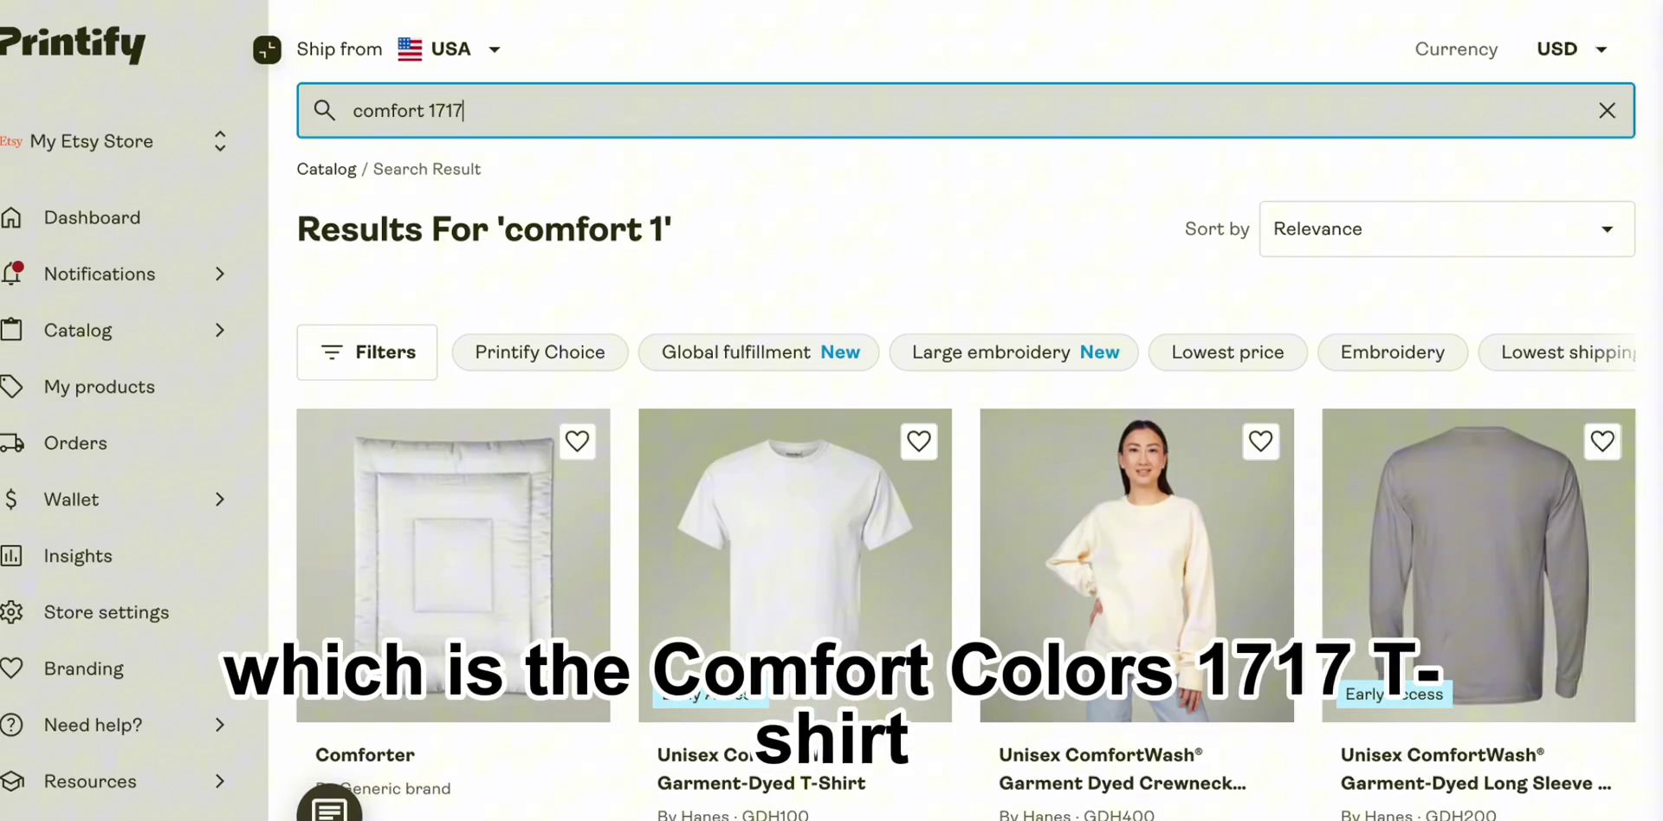
pyautogui.write('7')
pyautogui.click(535, 591)
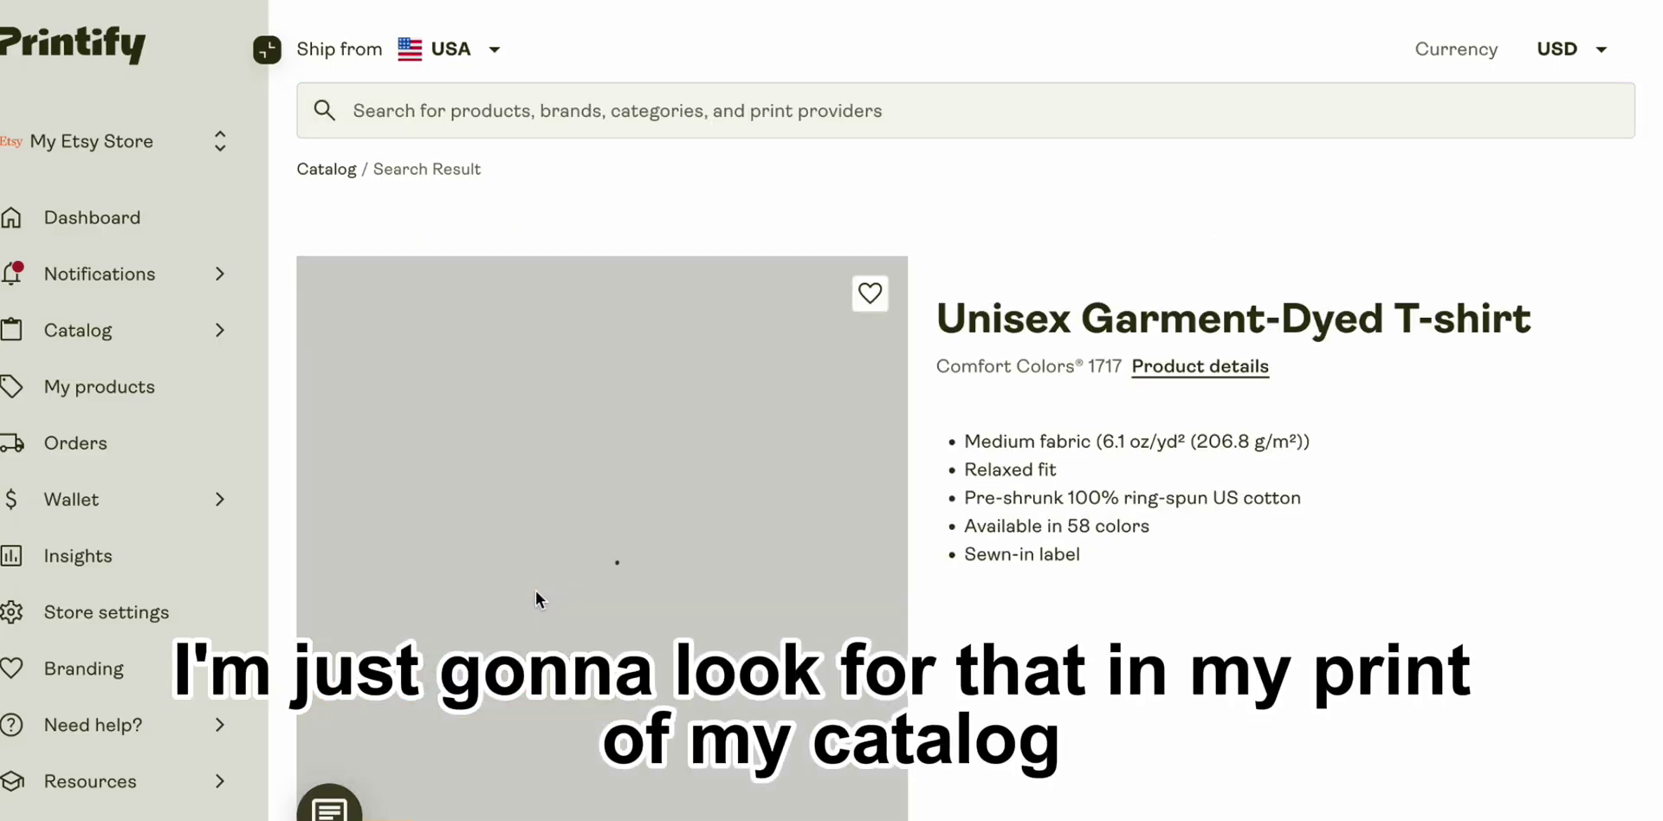
pyautogui.scroll(-4, 890, 499)
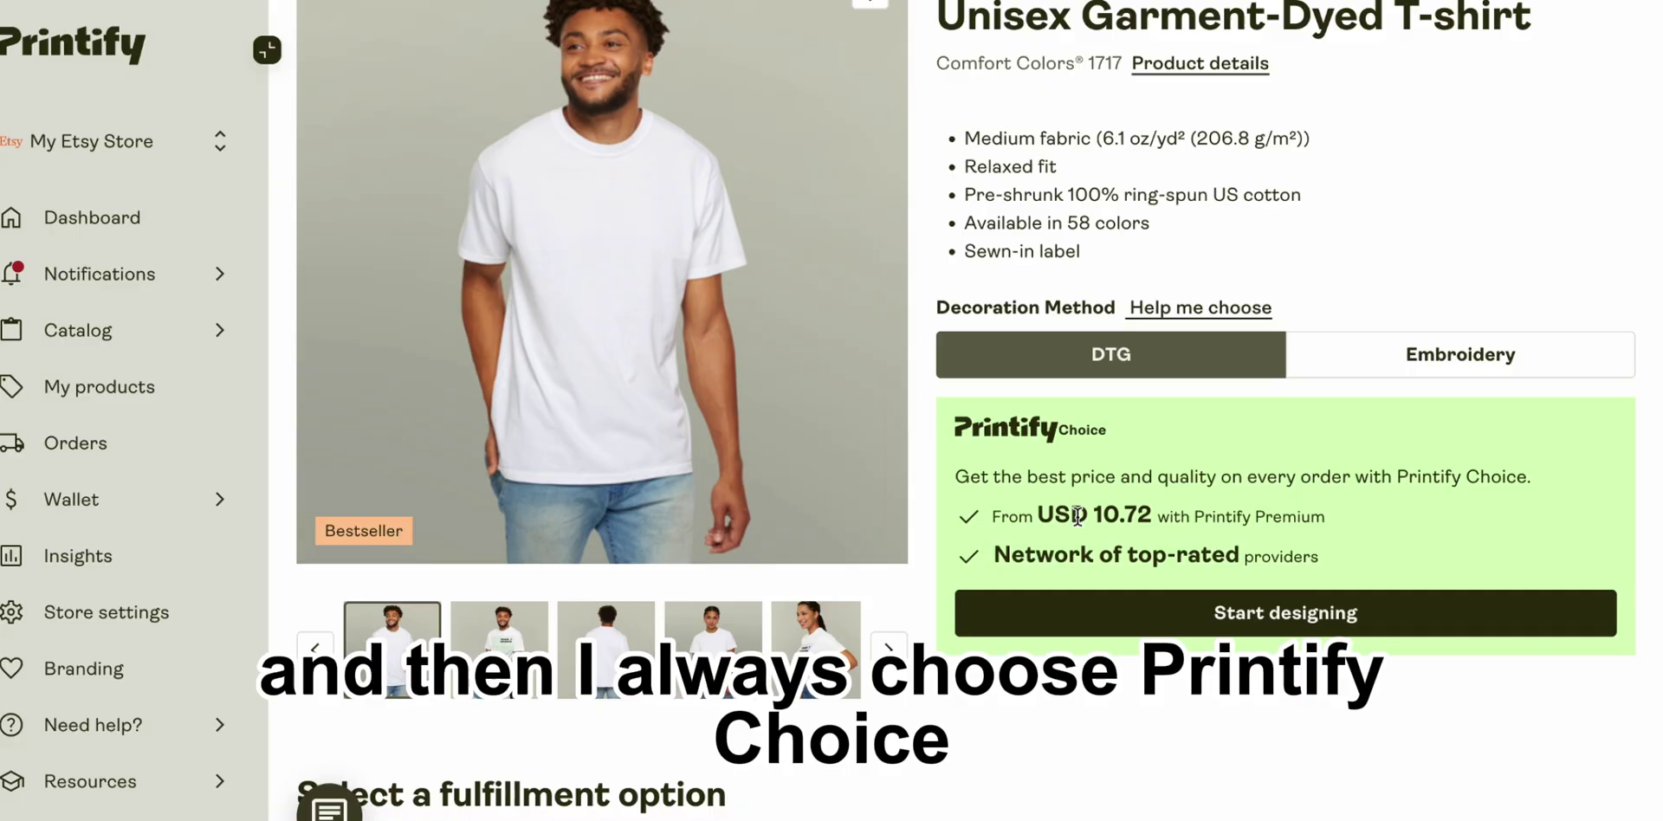
# - Start a design on the shirt and remove White from its colour variants
pyautogui.click(1123, 627)
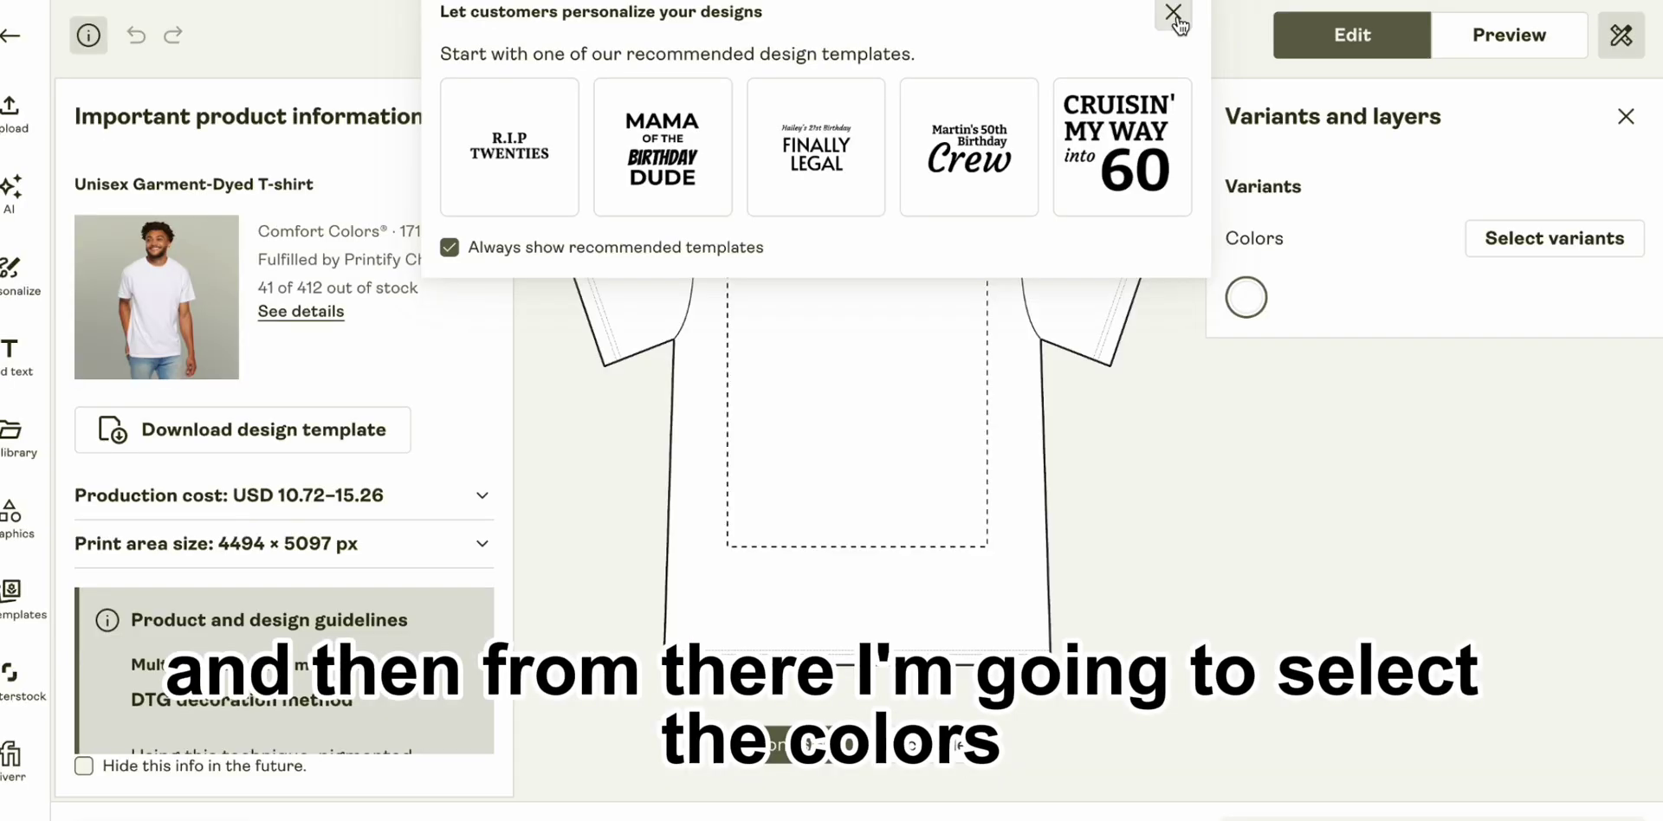
pyautogui.click(1176, 16)
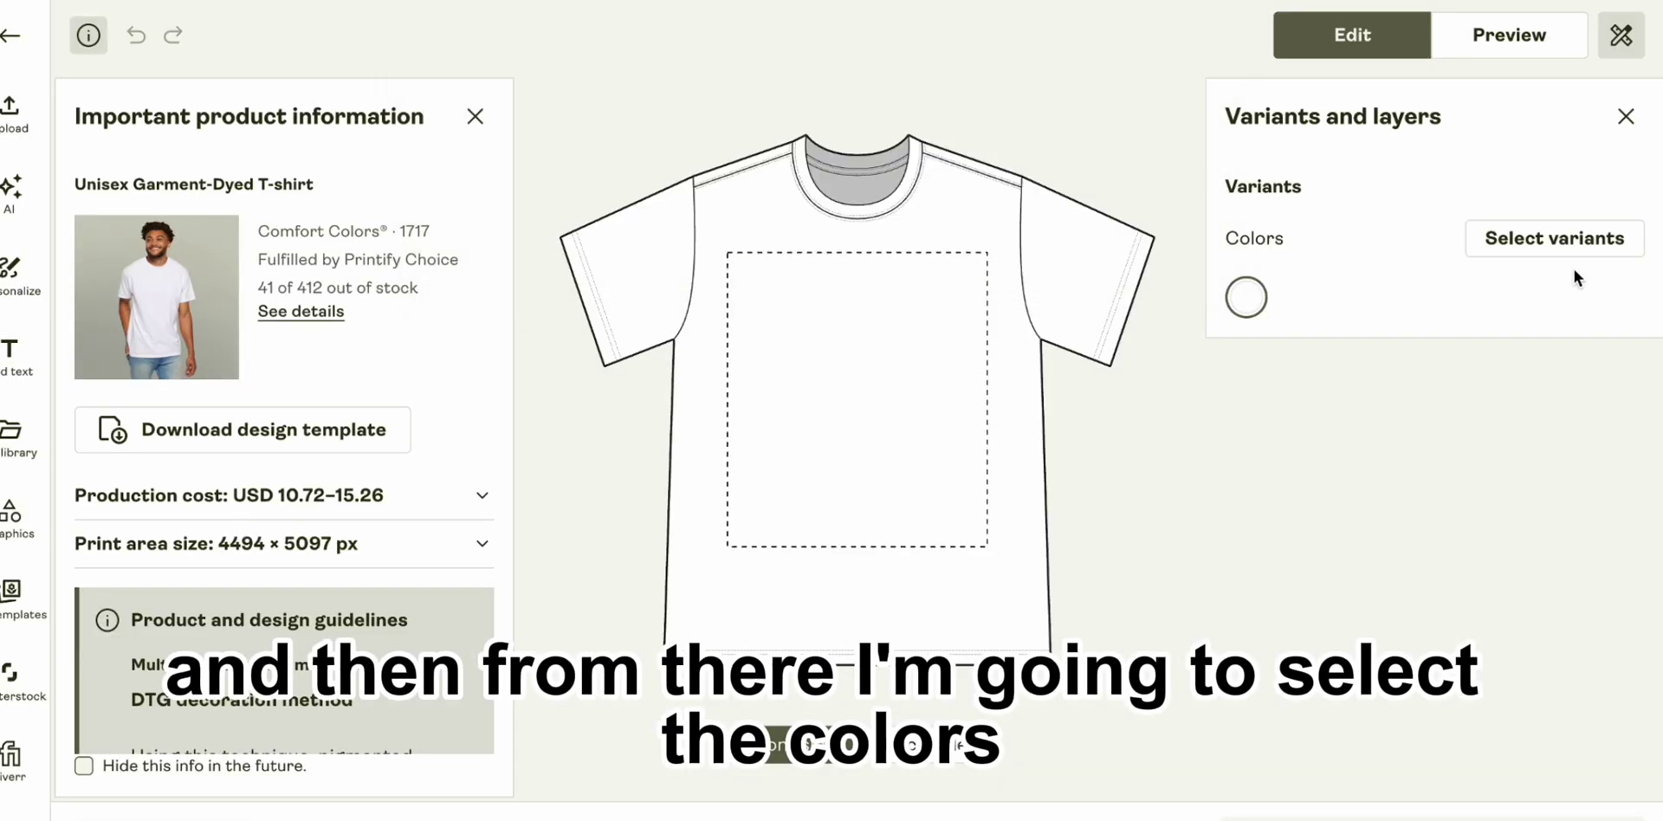
pyautogui.click(1468, 238)
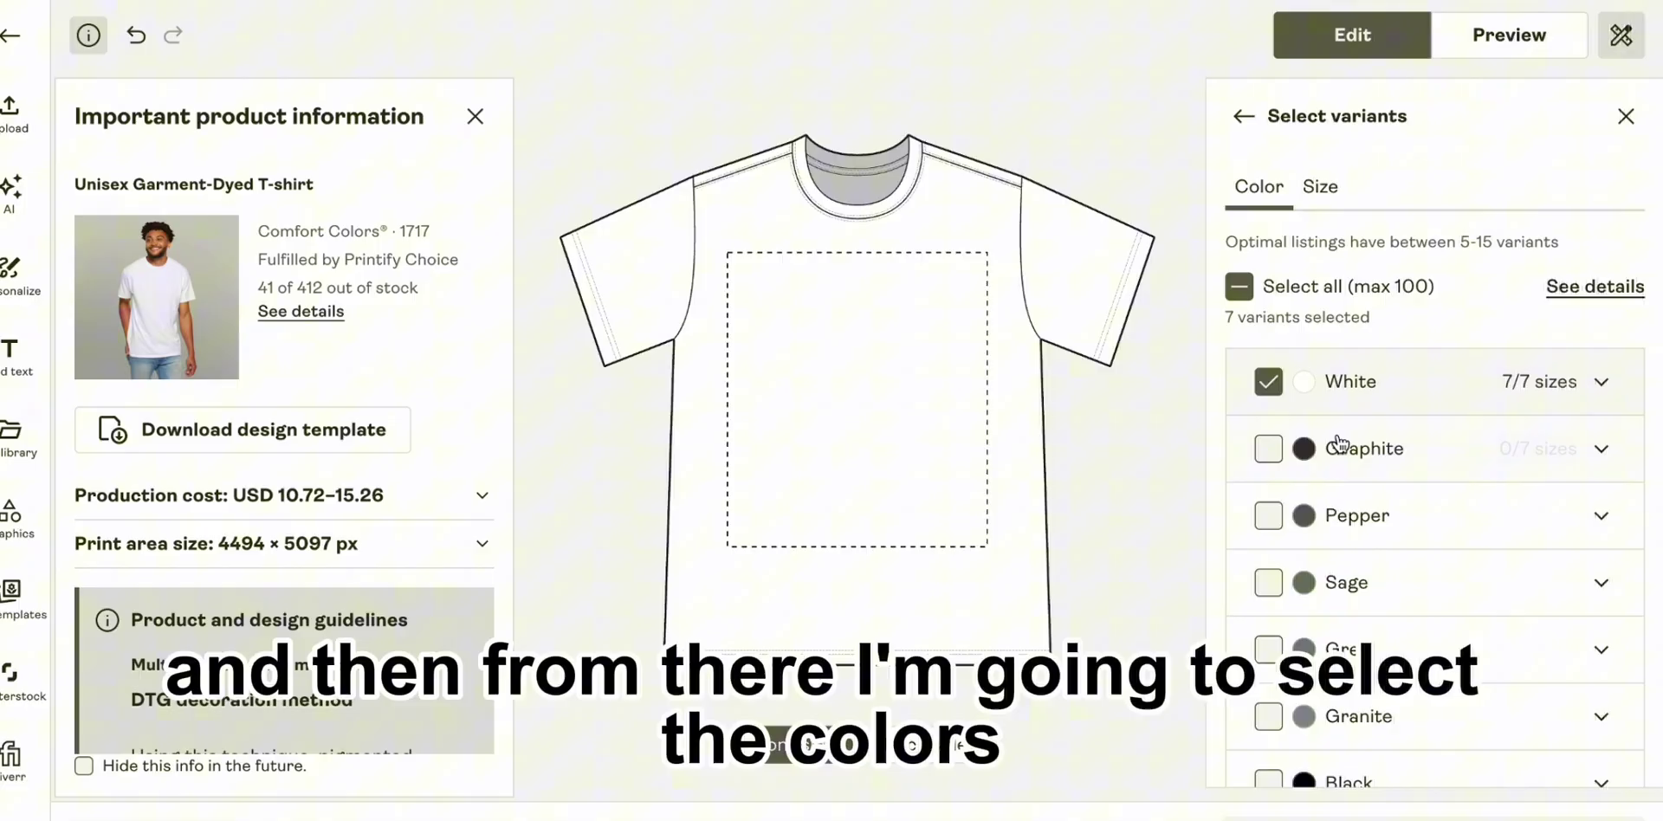
pyautogui.scroll(-1, 1338, 444)
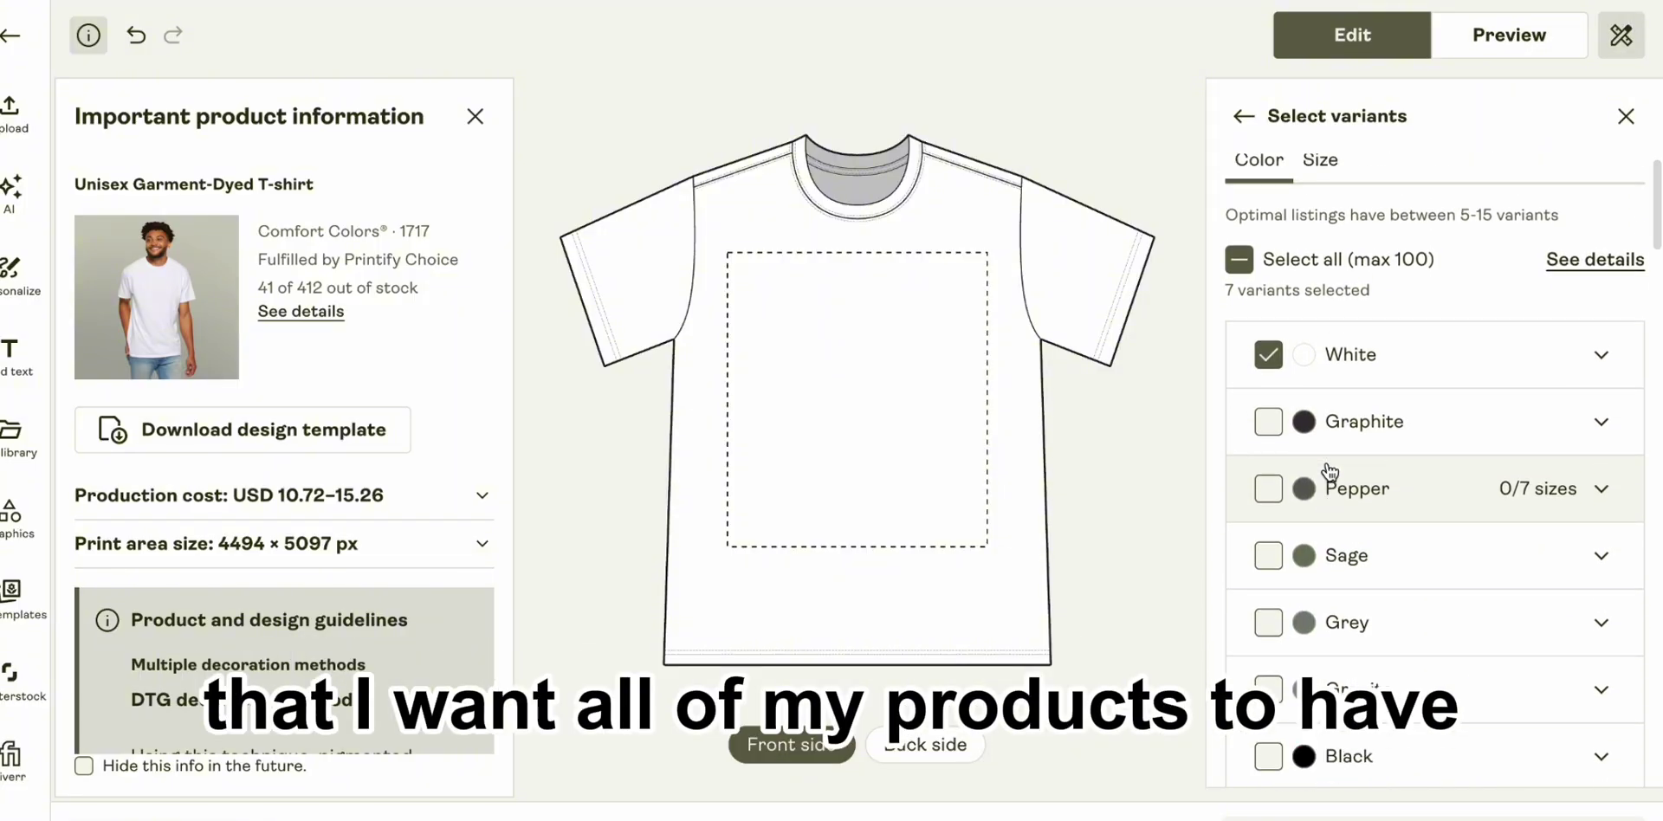
pyautogui.click(1268, 354)
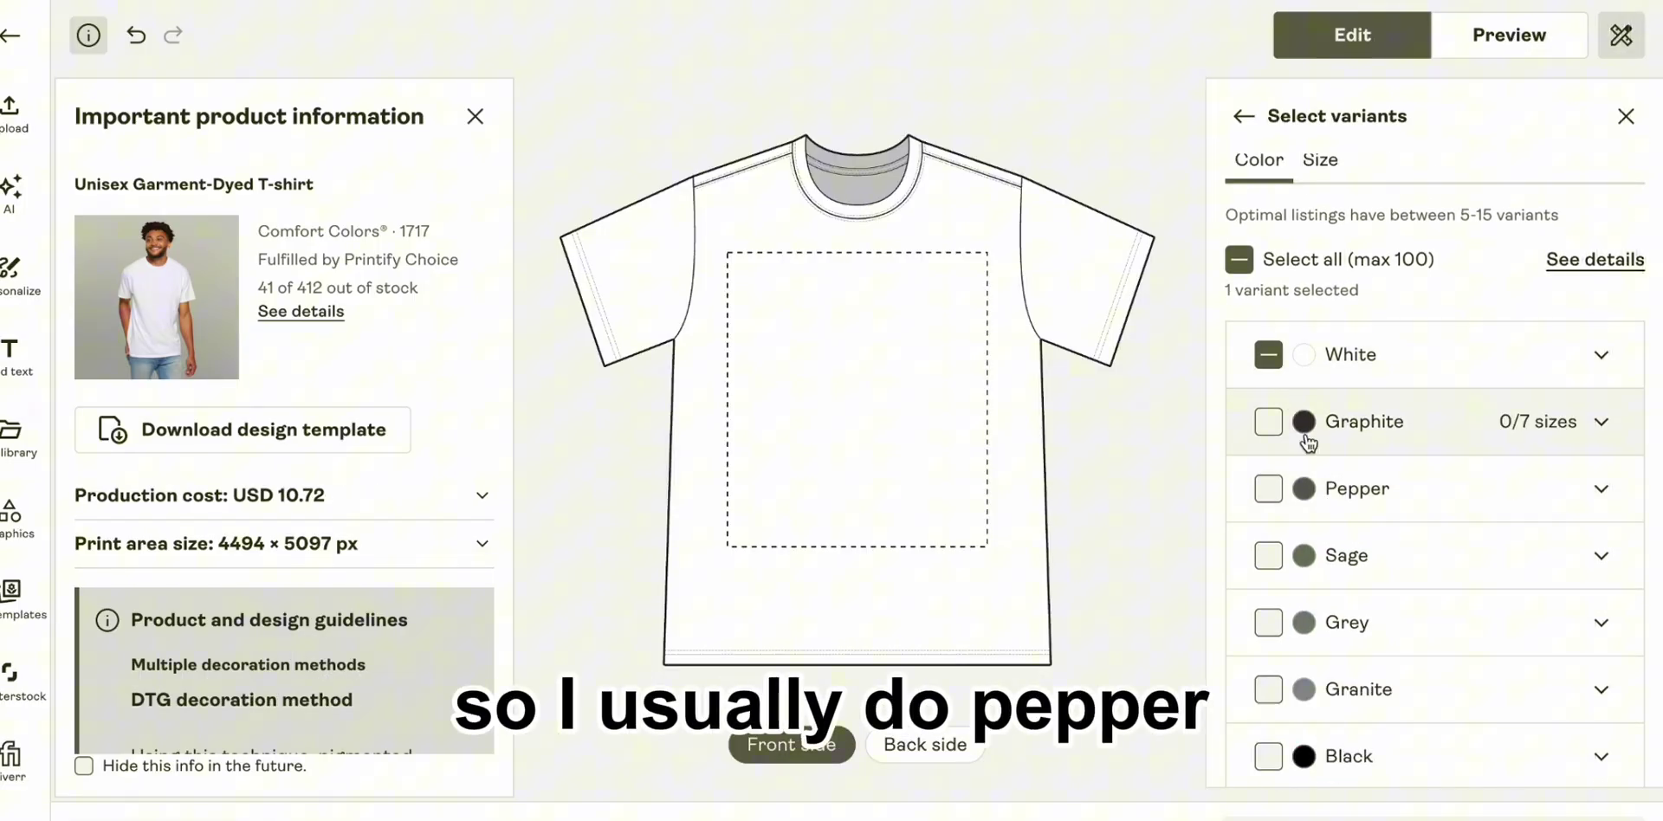
pyautogui.scroll(-1, 1307, 443)
pyautogui.click(1270, 415)
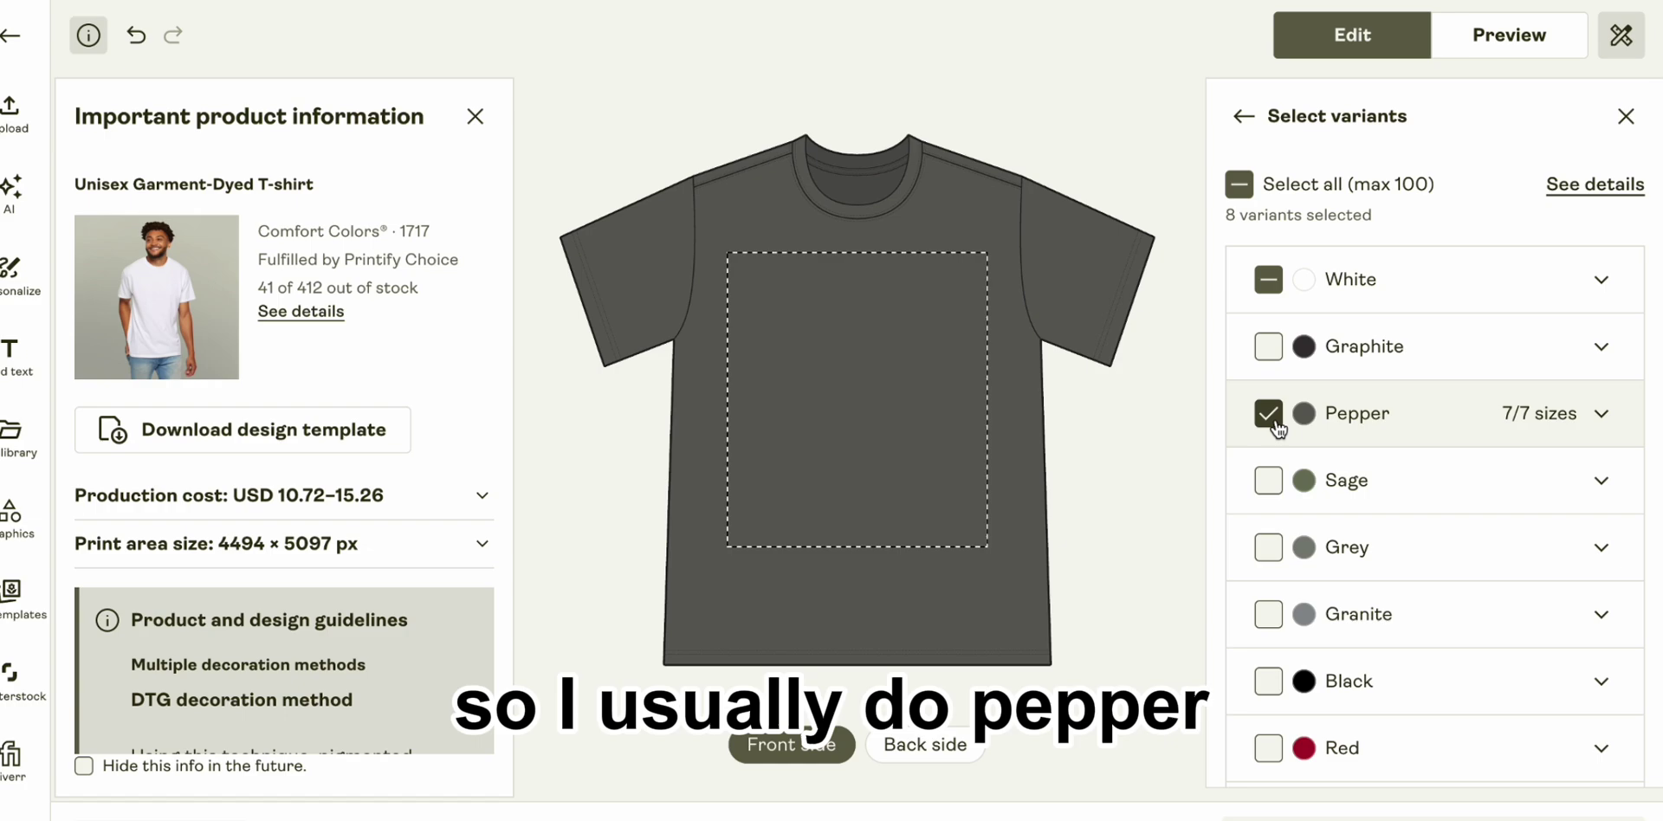
pyautogui.click(1270, 281)
pyautogui.click(1279, 299)
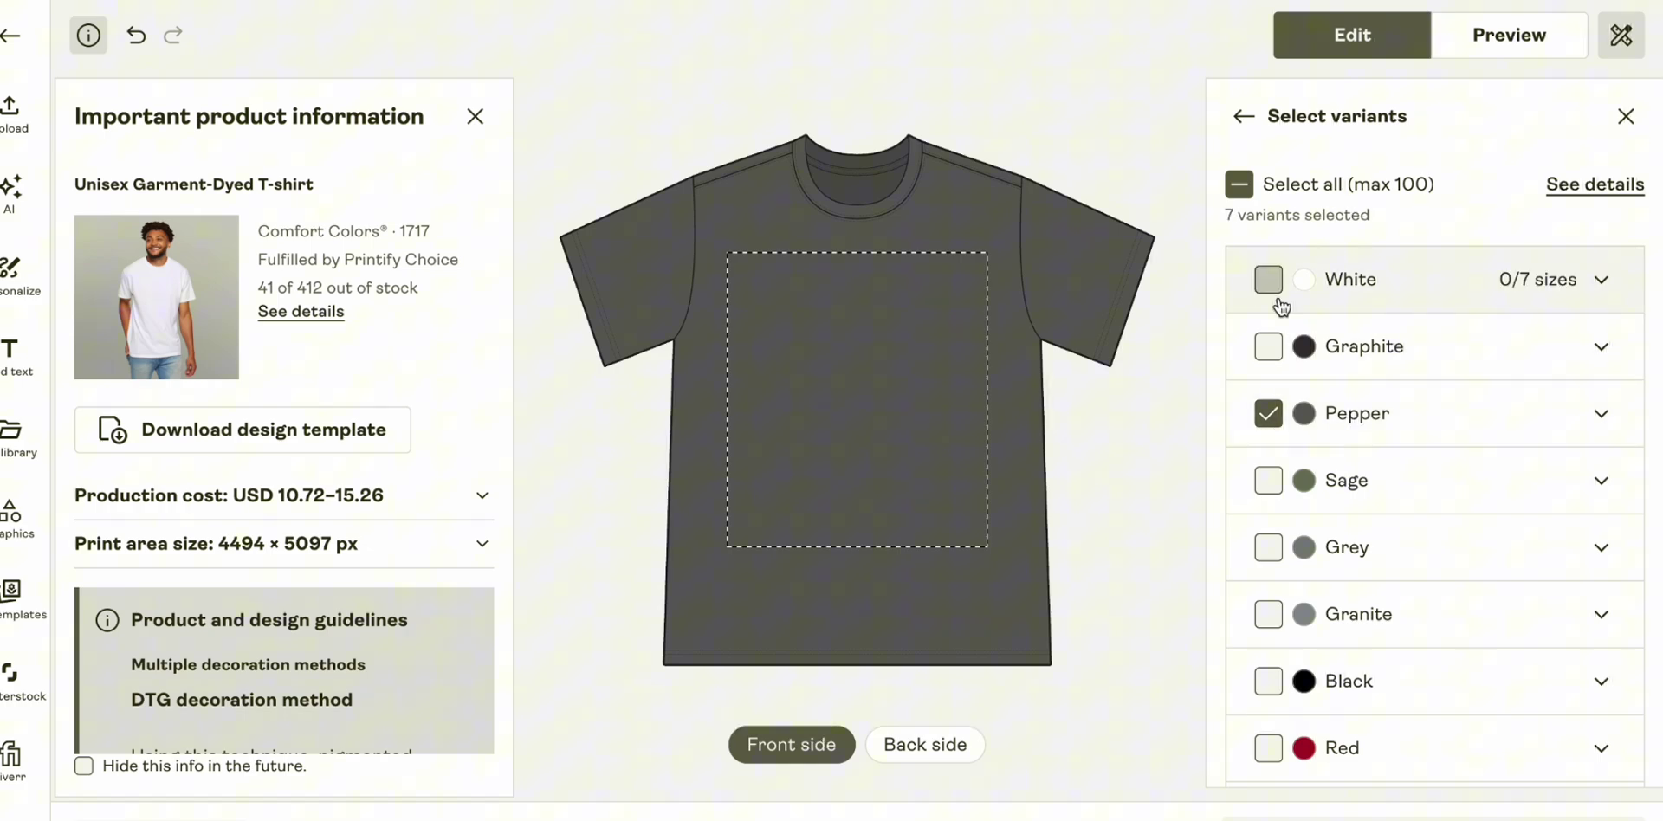
pyautogui.scroll(-4, 1282, 347)
# - Add Black, Red, Espresso, Terracotta, Moss and Seafoam as shirt colours
pyautogui.click(1268, 376)
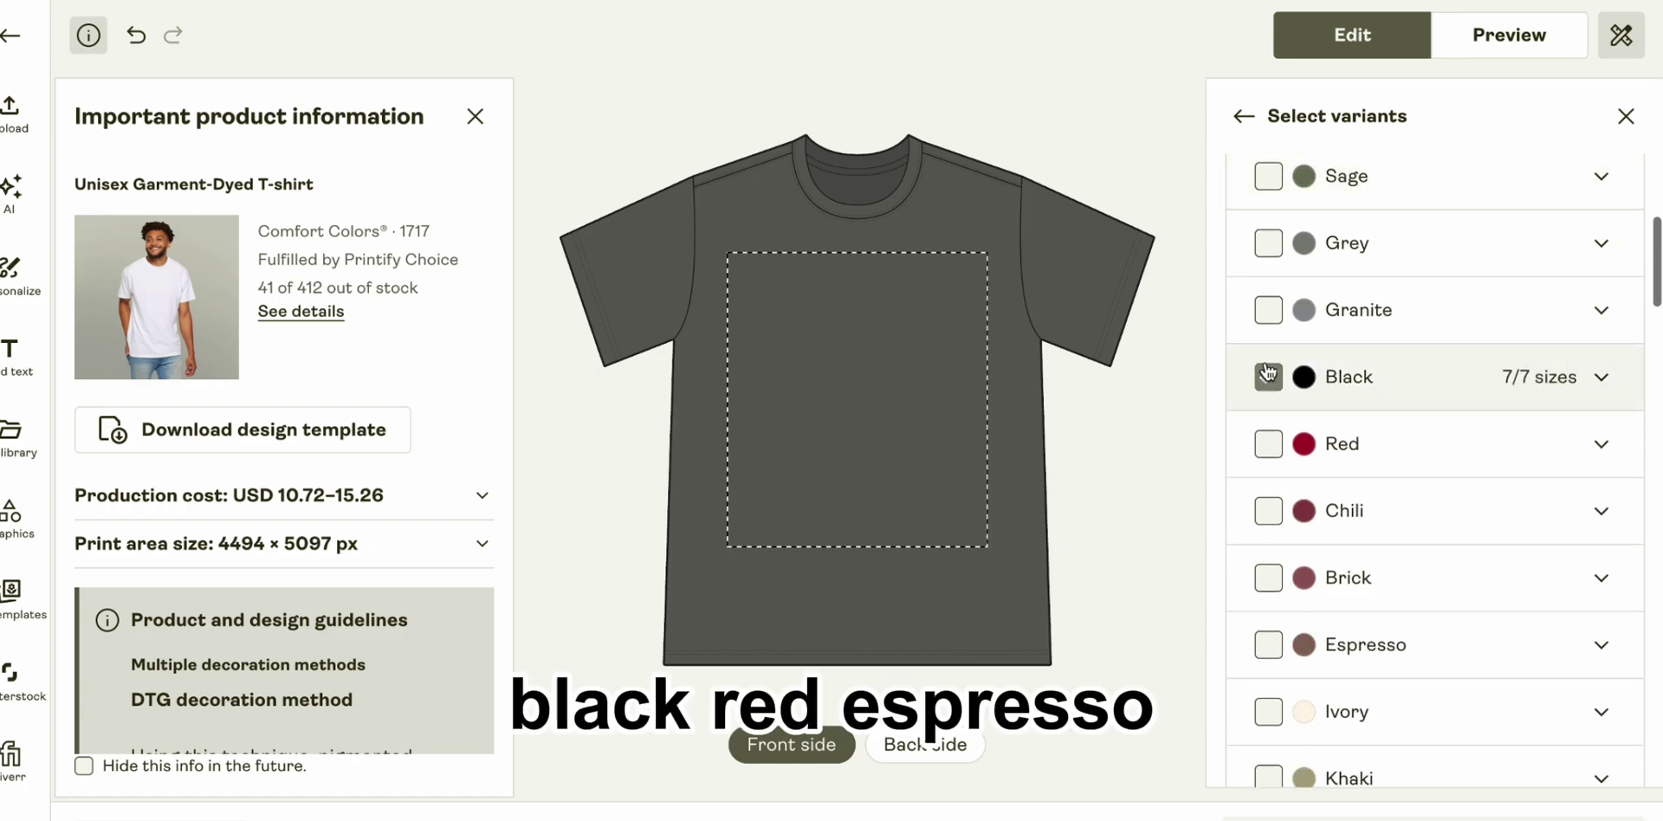
pyautogui.click(1268, 443)
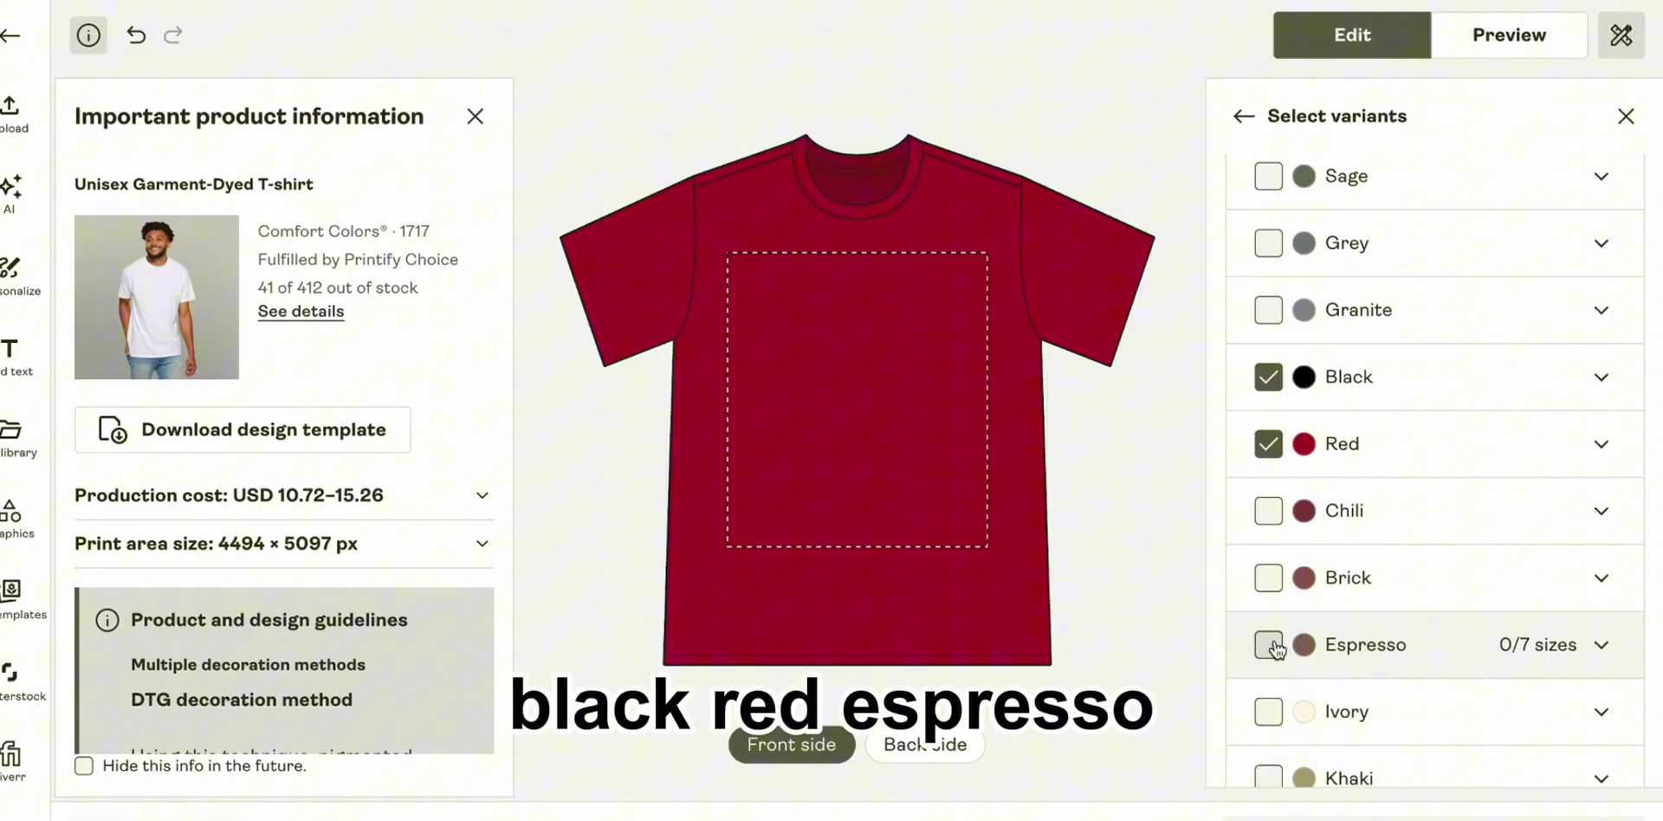
pyautogui.click(1270, 645)
pyautogui.scroll(-6, 1275, 607)
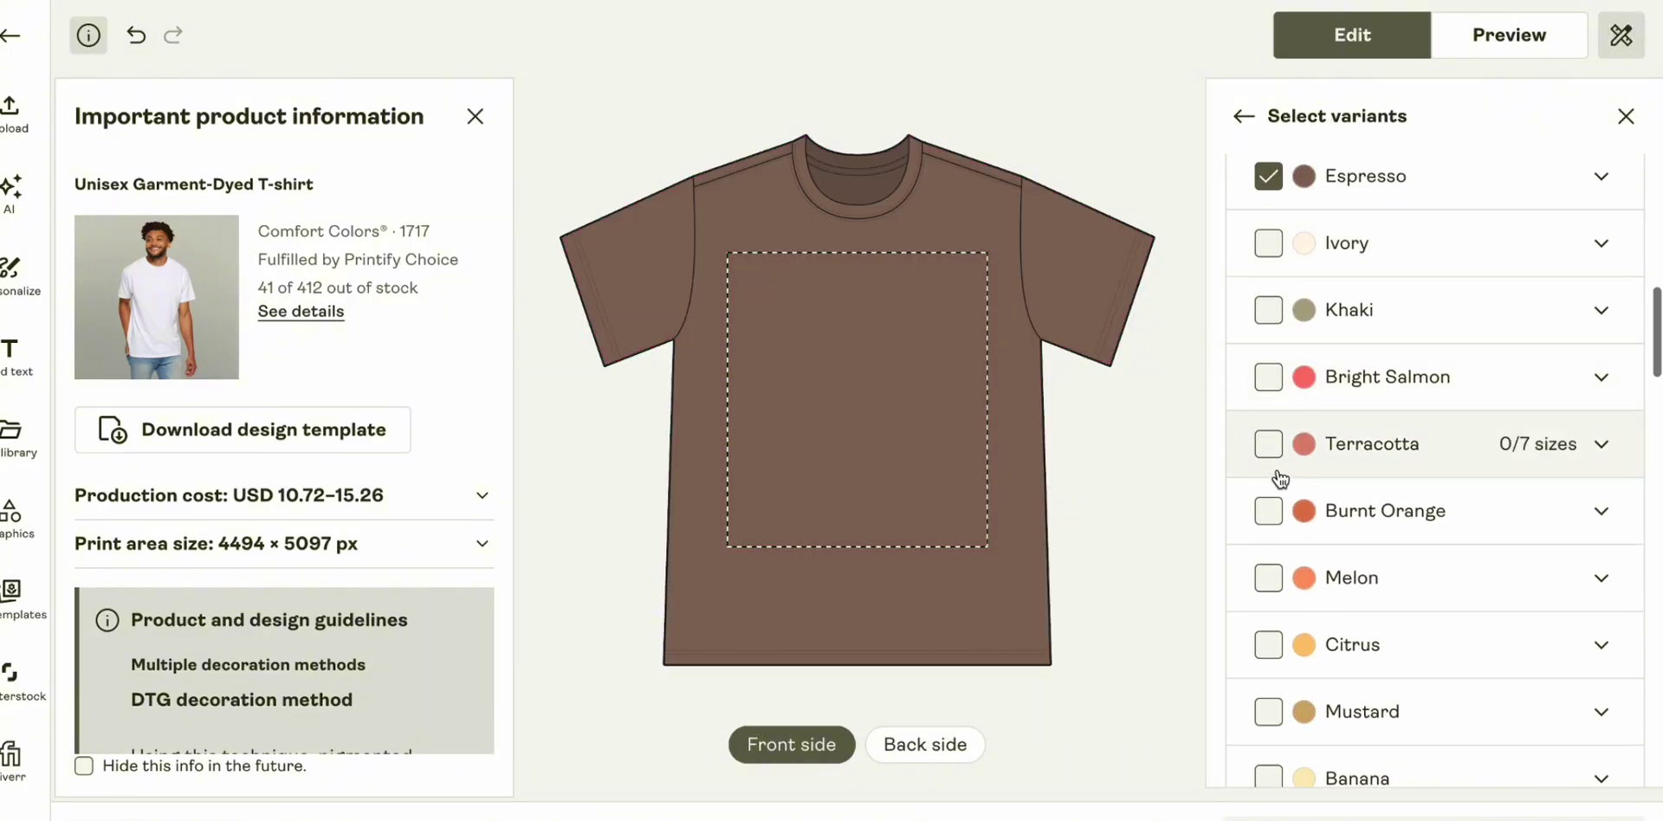
pyautogui.click(1268, 461)
pyautogui.scroll(-8, 1270, 460)
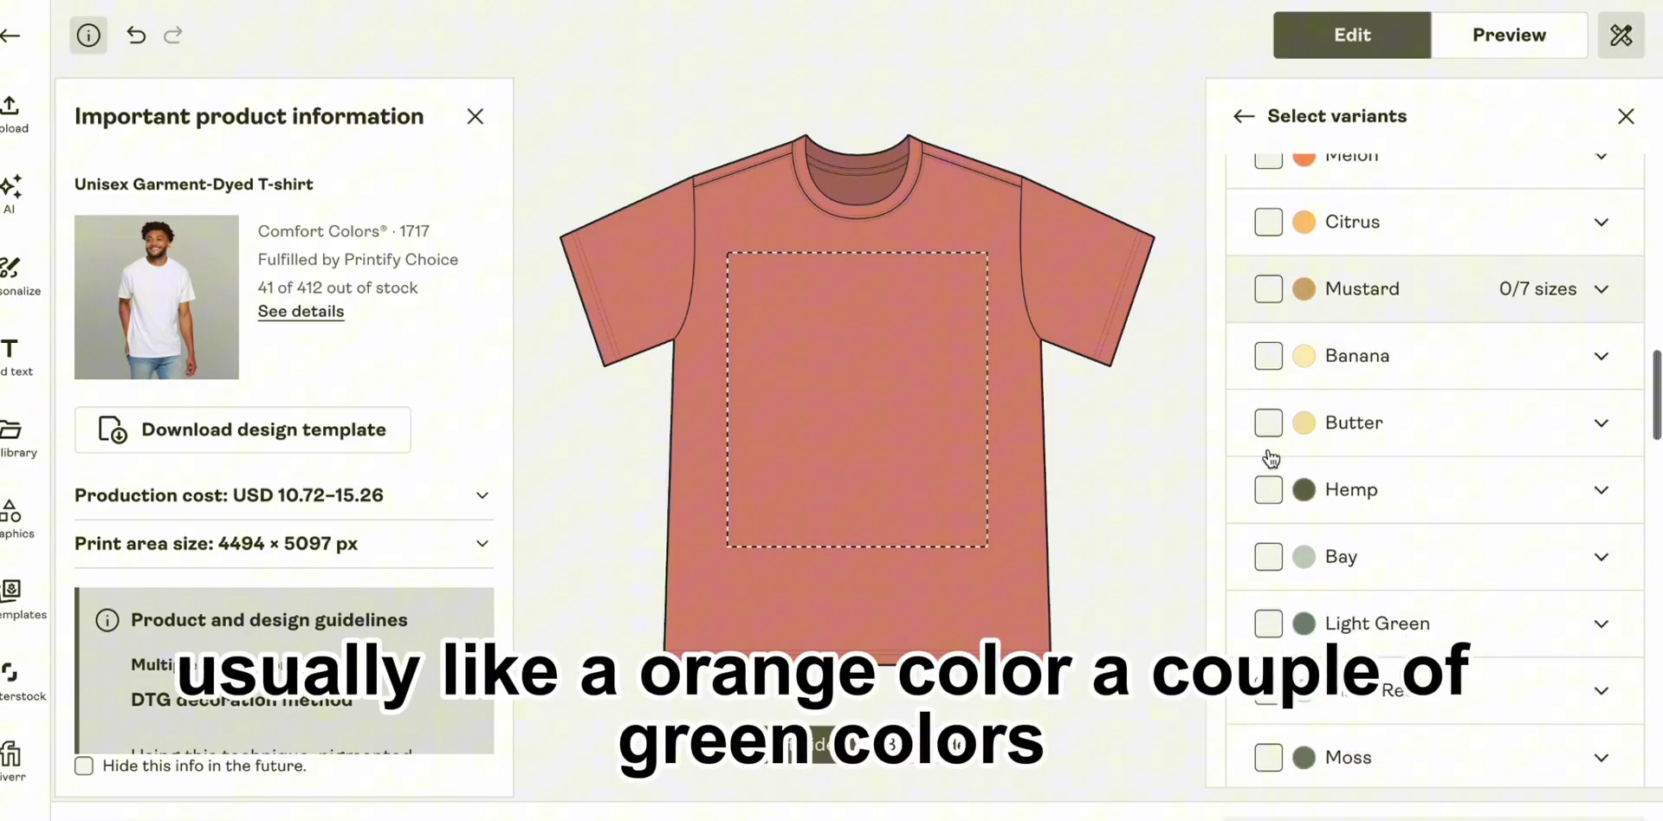
pyautogui.scroll(-1, 1270, 459)
pyautogui.click(1268, 402)
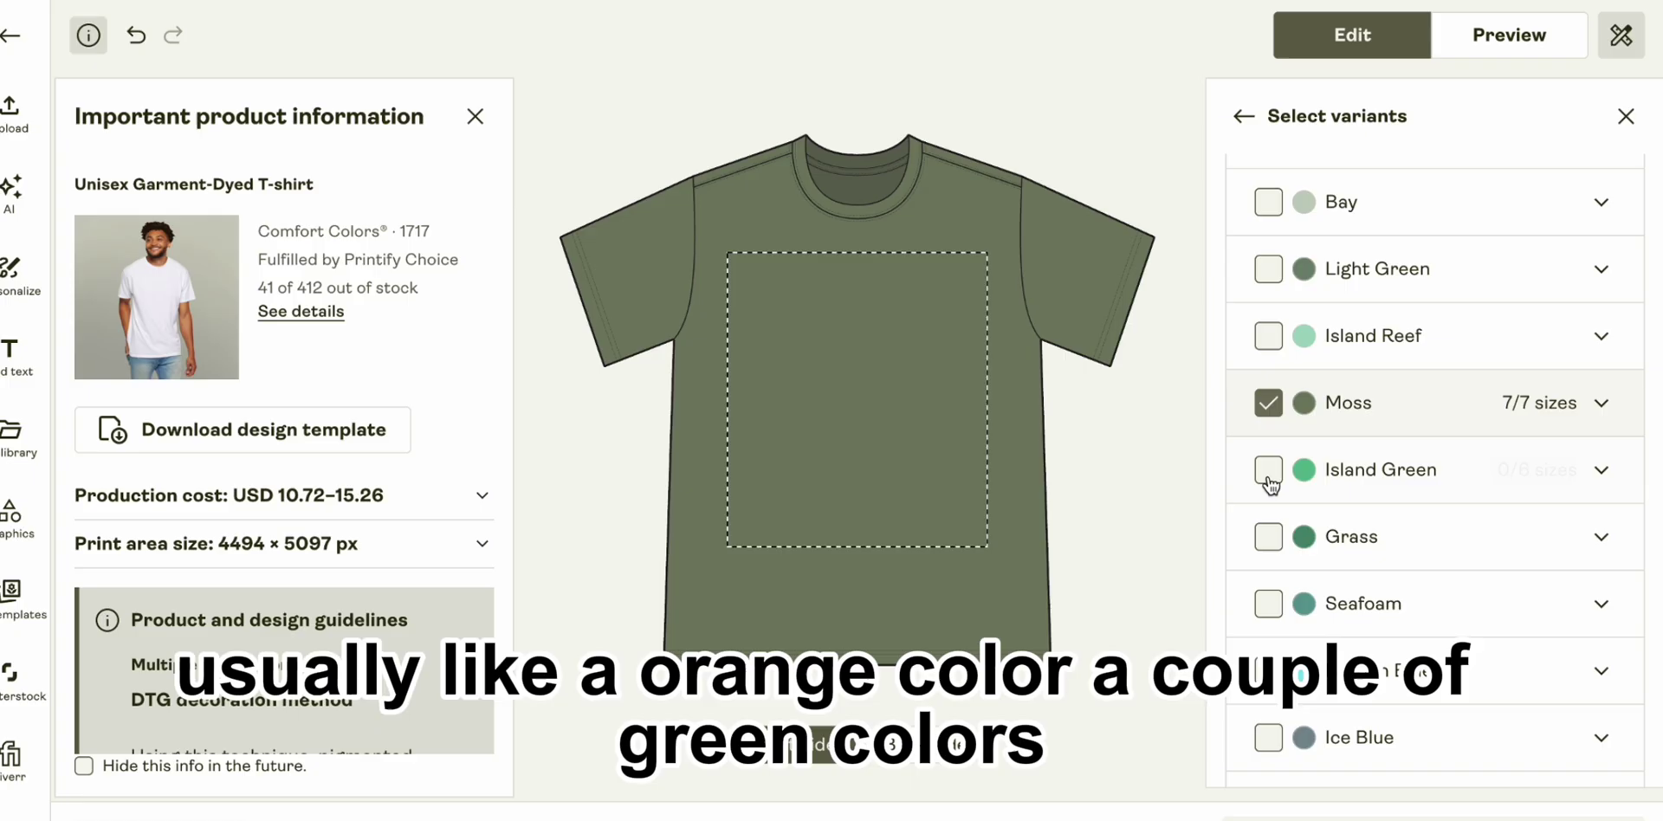
pyautogui.click(1269, 599)
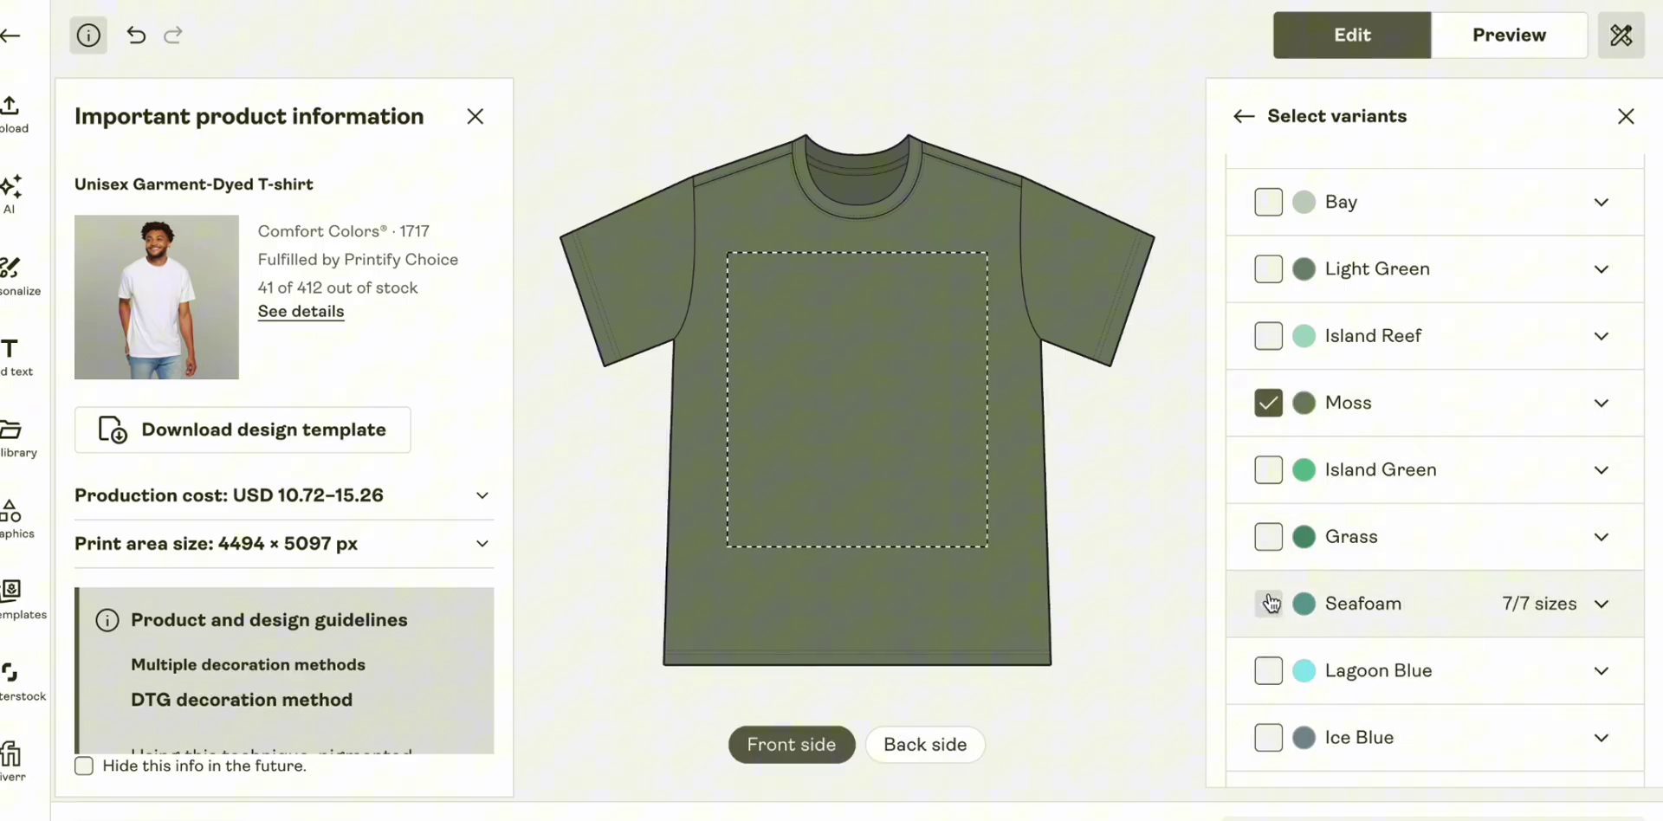
pyautogui.scroll(-7, 1266, 596)
# - Add Royal Caribe, Mystic Blue, Orchid, Violet and Watermelon, then return to the design editor
pyautogui.click(1269, 296)
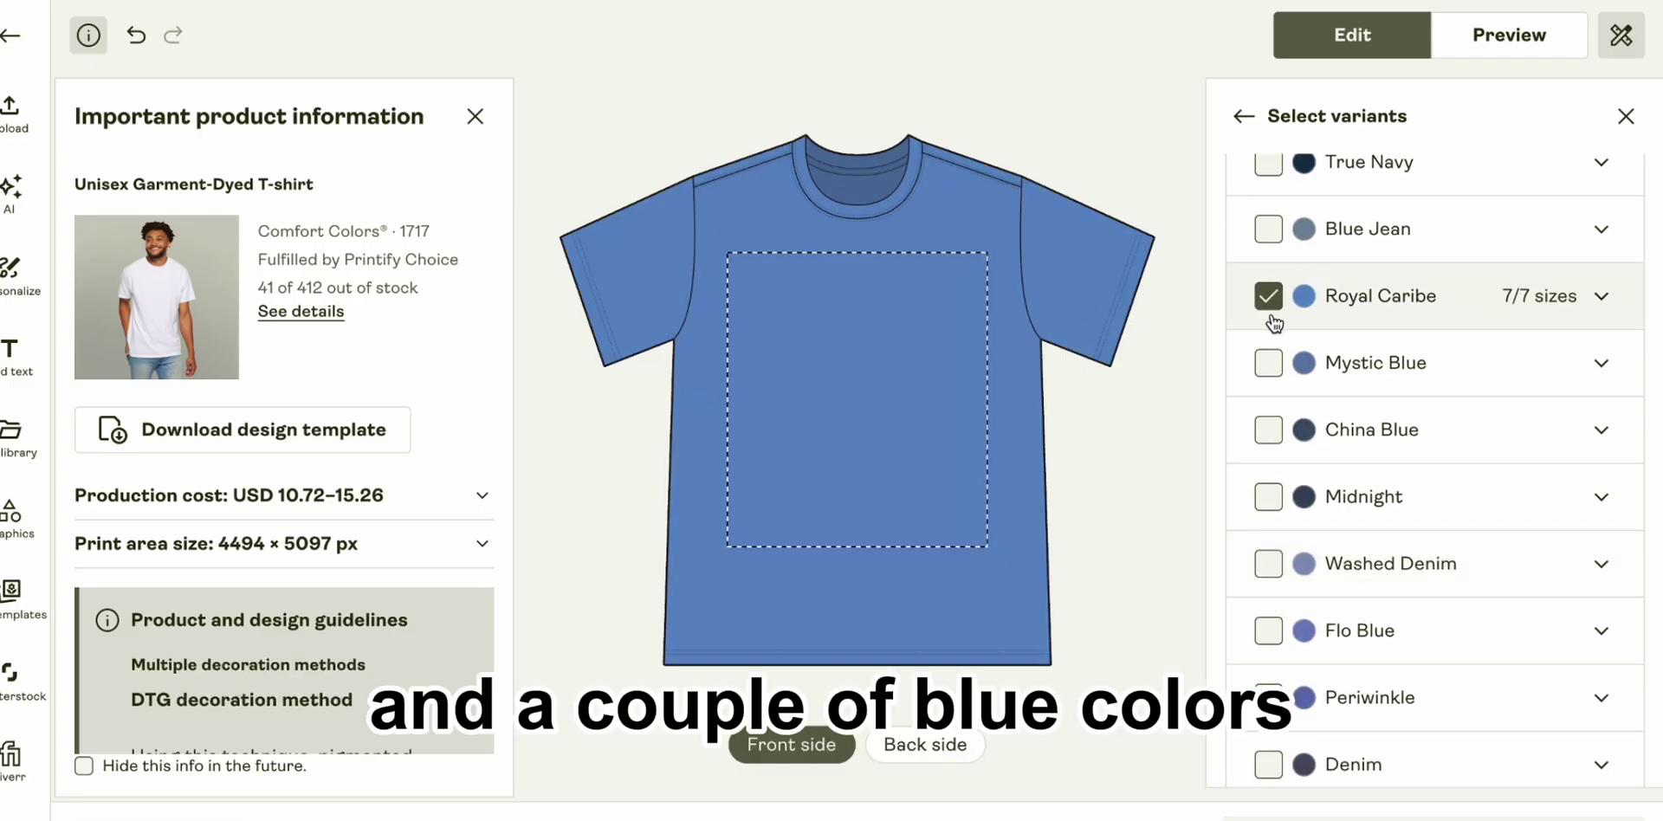
pyautogui.click(1268, 363)
pyautogui.scroll(-5, 1270, 364)
pyautogui.scroll(-2, 1298, 446)
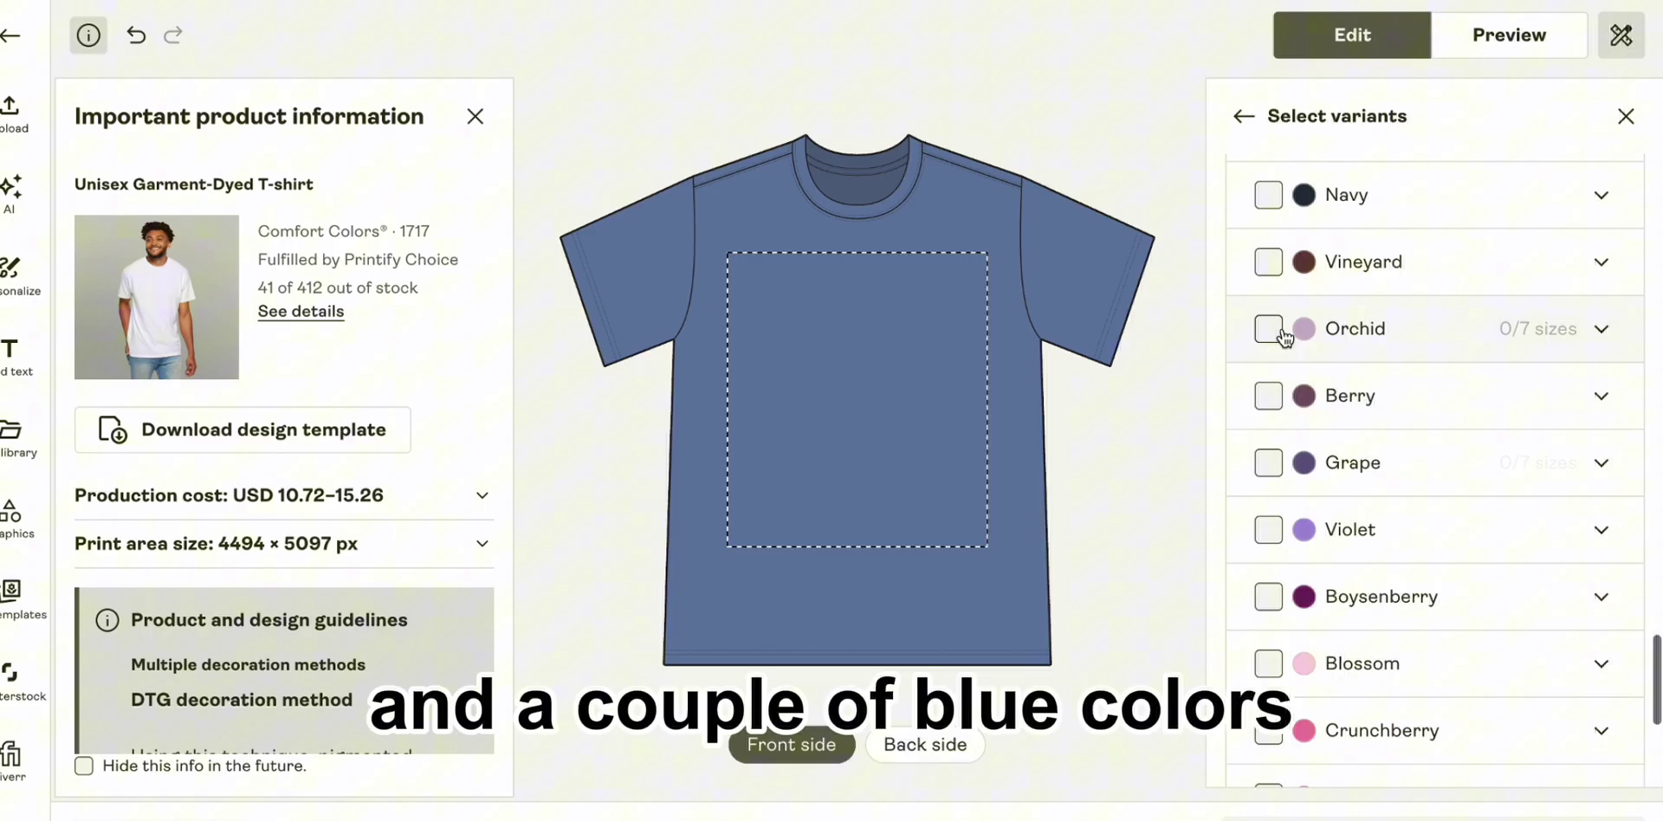
pyautogui.click(1268, 328)
pyautogui.click(1268, 529)
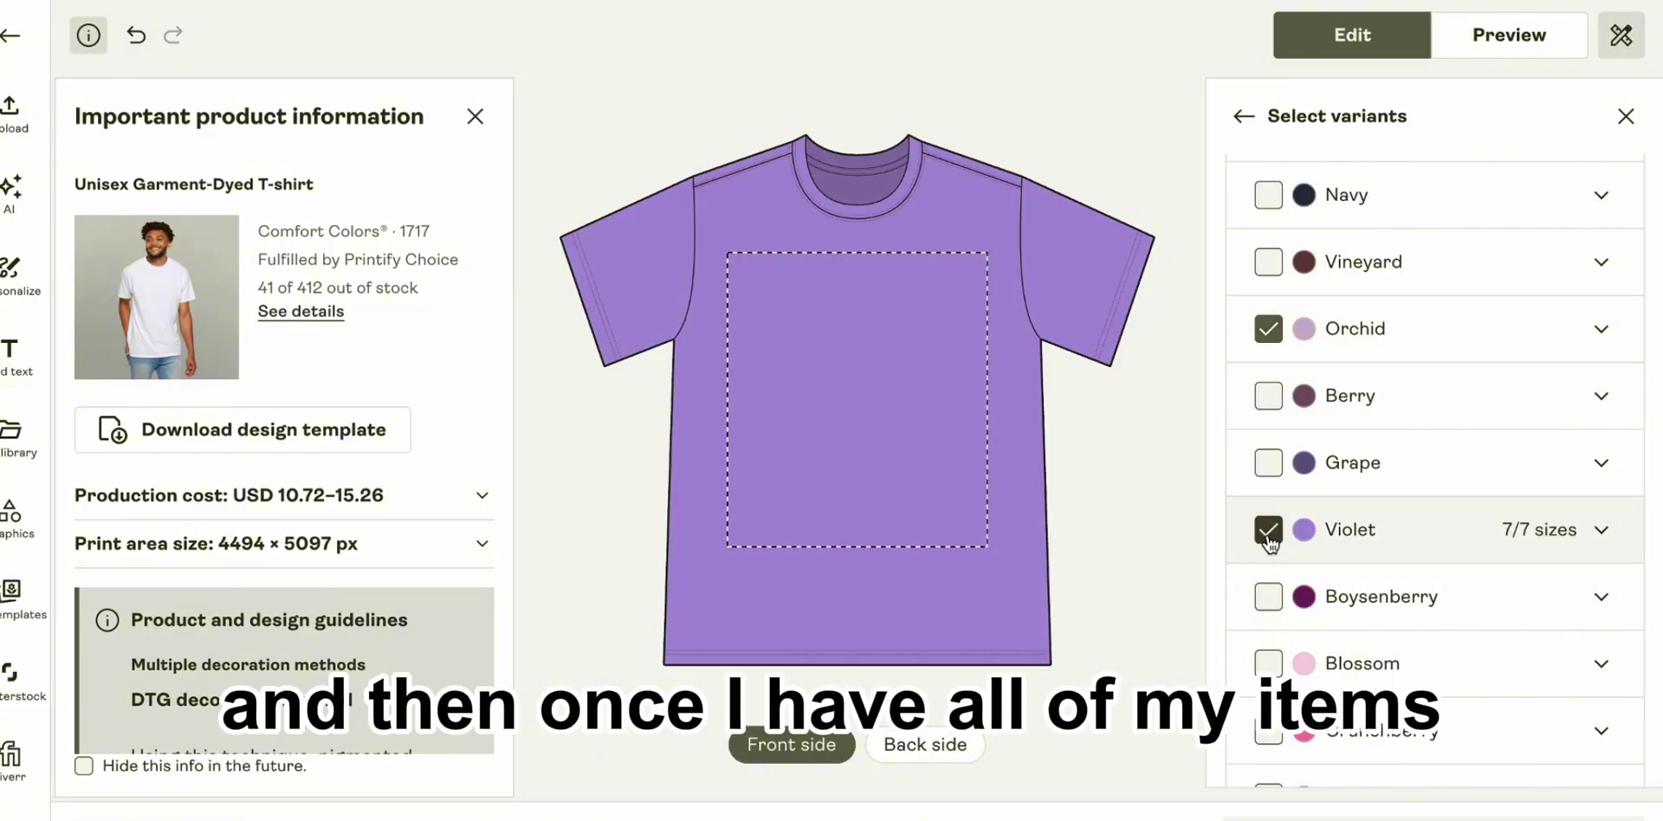
pyautogui.scroll(-5, 1270, 535)
pyautogui.click(1269, 533)
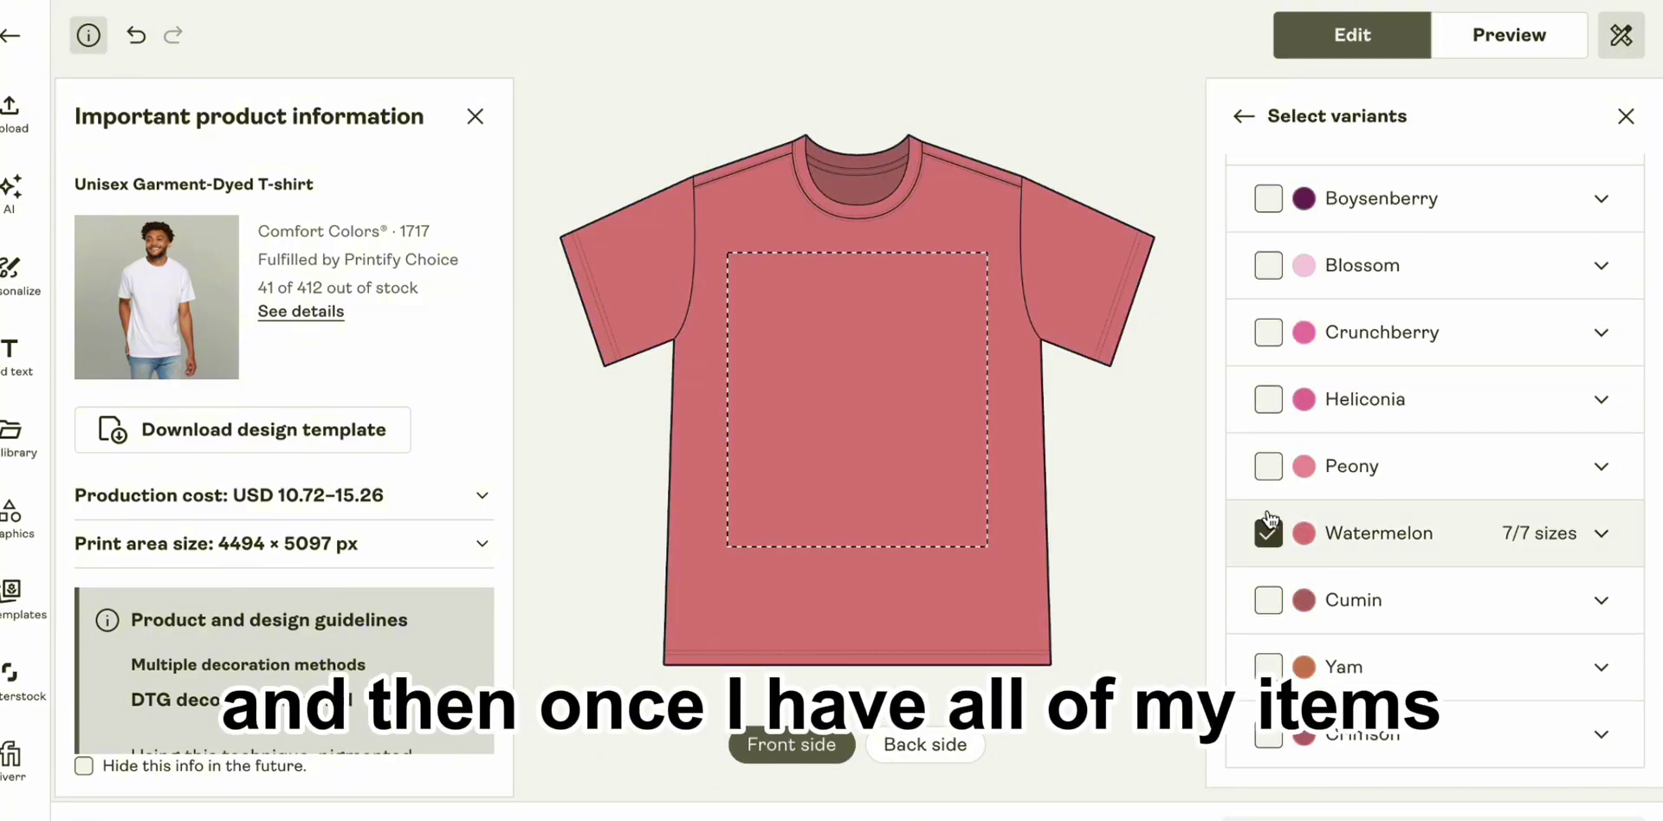
pyautogui.click(1245, 117)
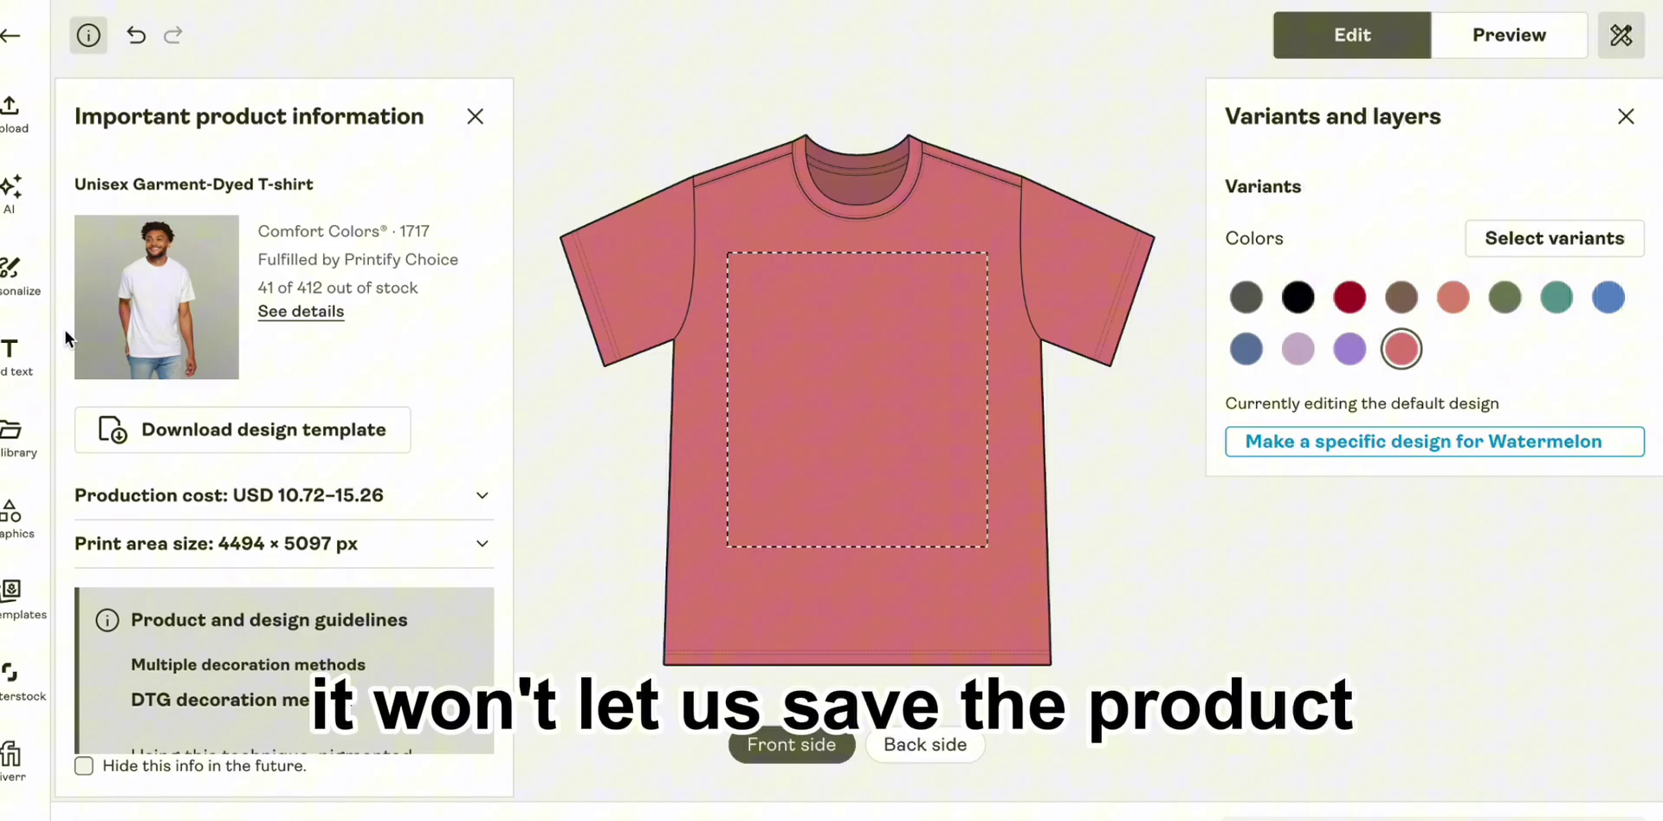
# - Add 'Template' text in the Abel font and move it to the top of the front print area
pyautogui.click(19, 355)
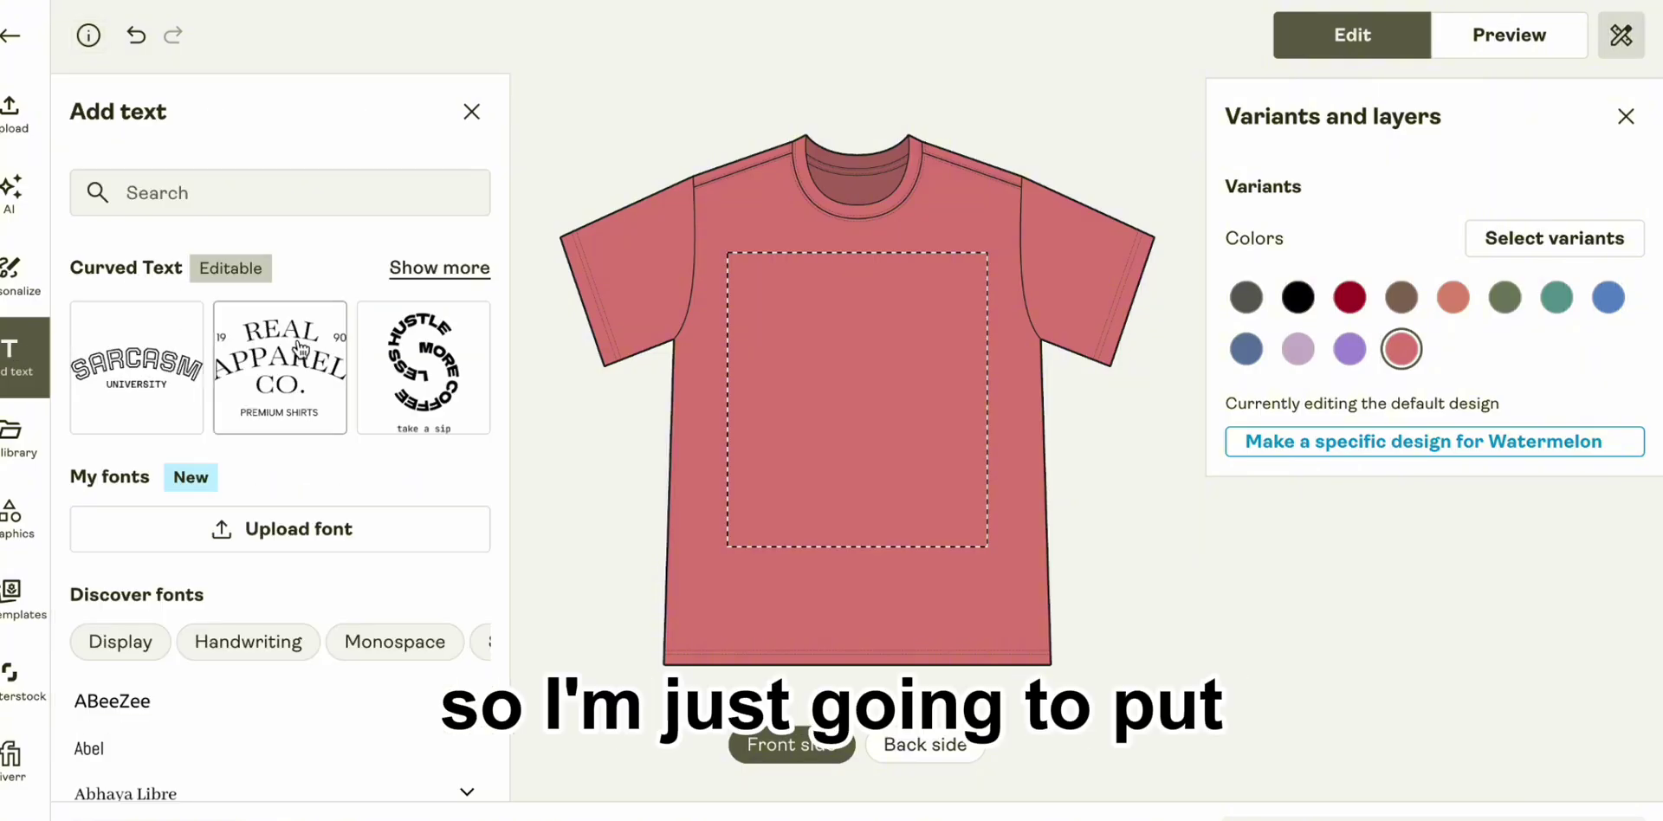
pyautogui.scroll(-3, 233, 650)
pyautogui.click(138, 615)
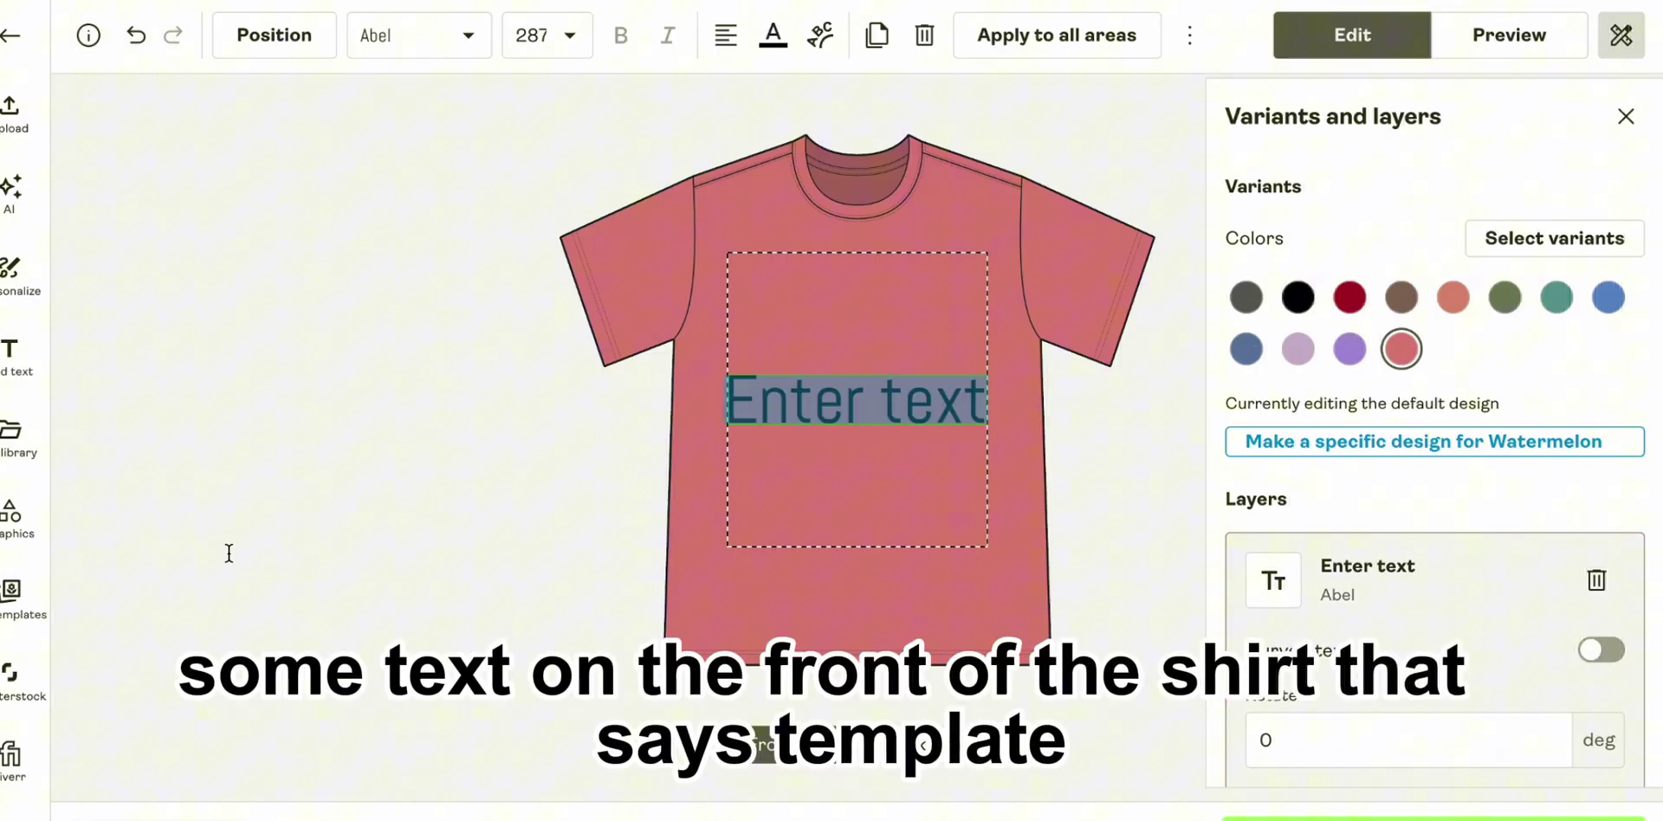
pyautogui.write('Template')
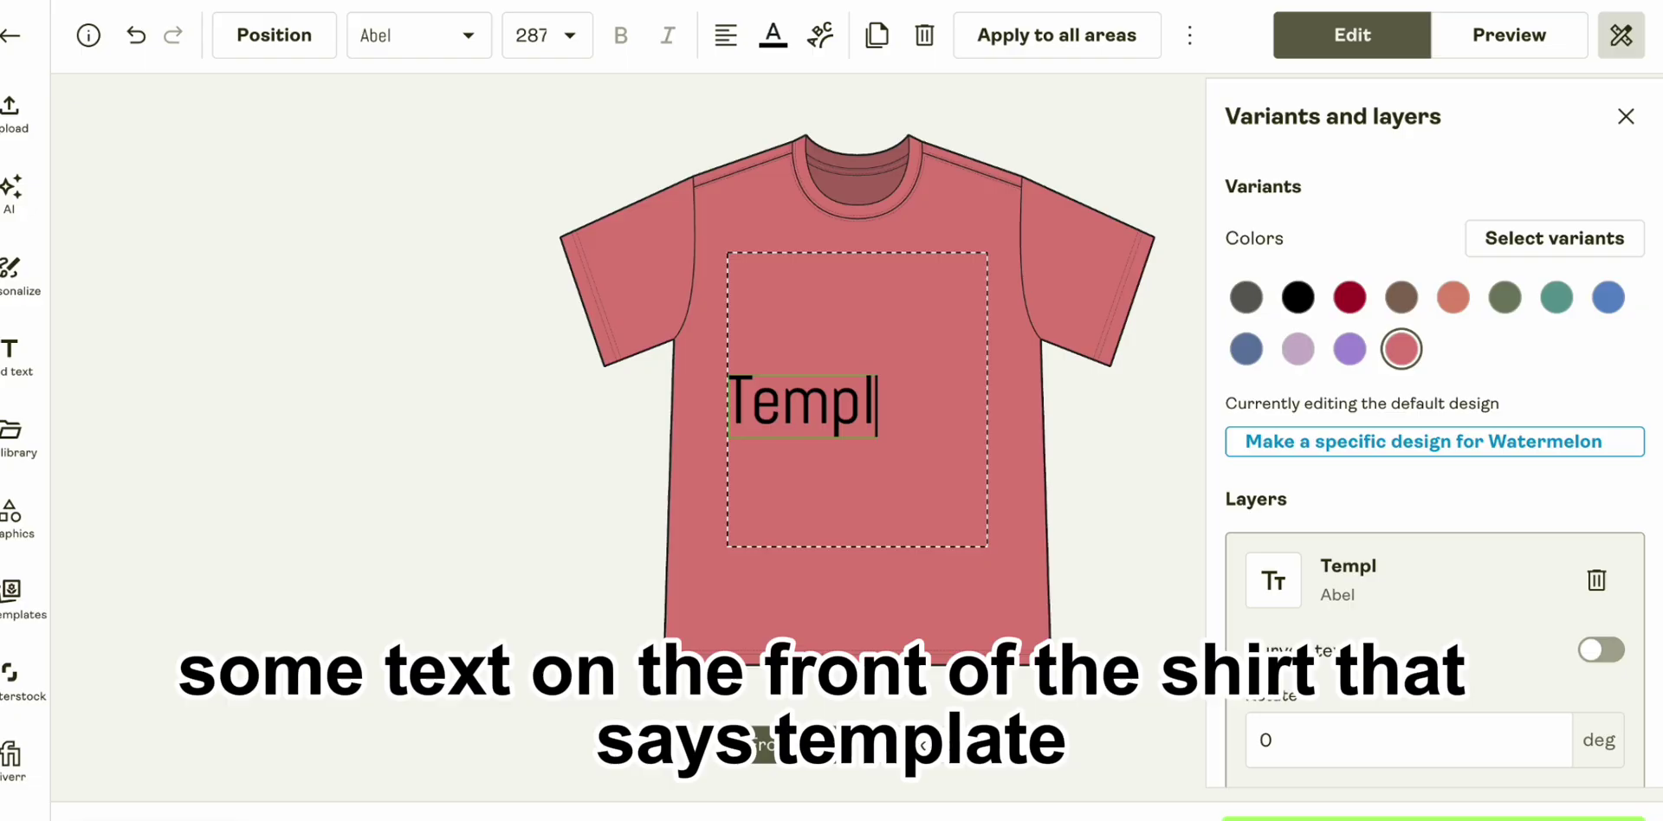
pyautogui.click(1084, 375)
pyautogui.moveTo(930, 412); pyautogui.dragTo(944, 302)
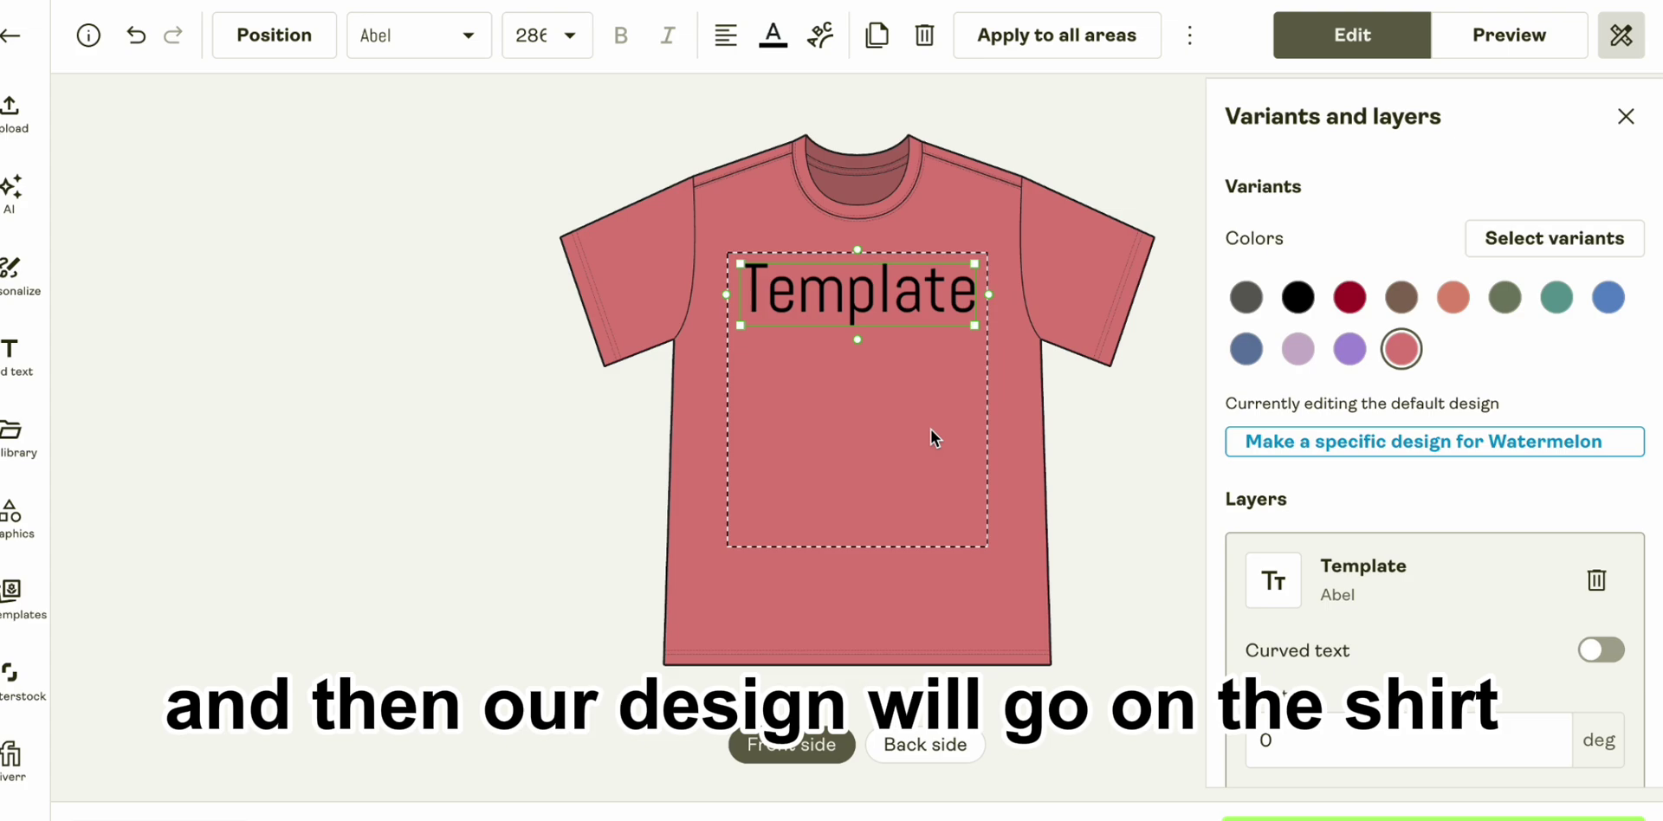
pyautogui.click(974, 366)
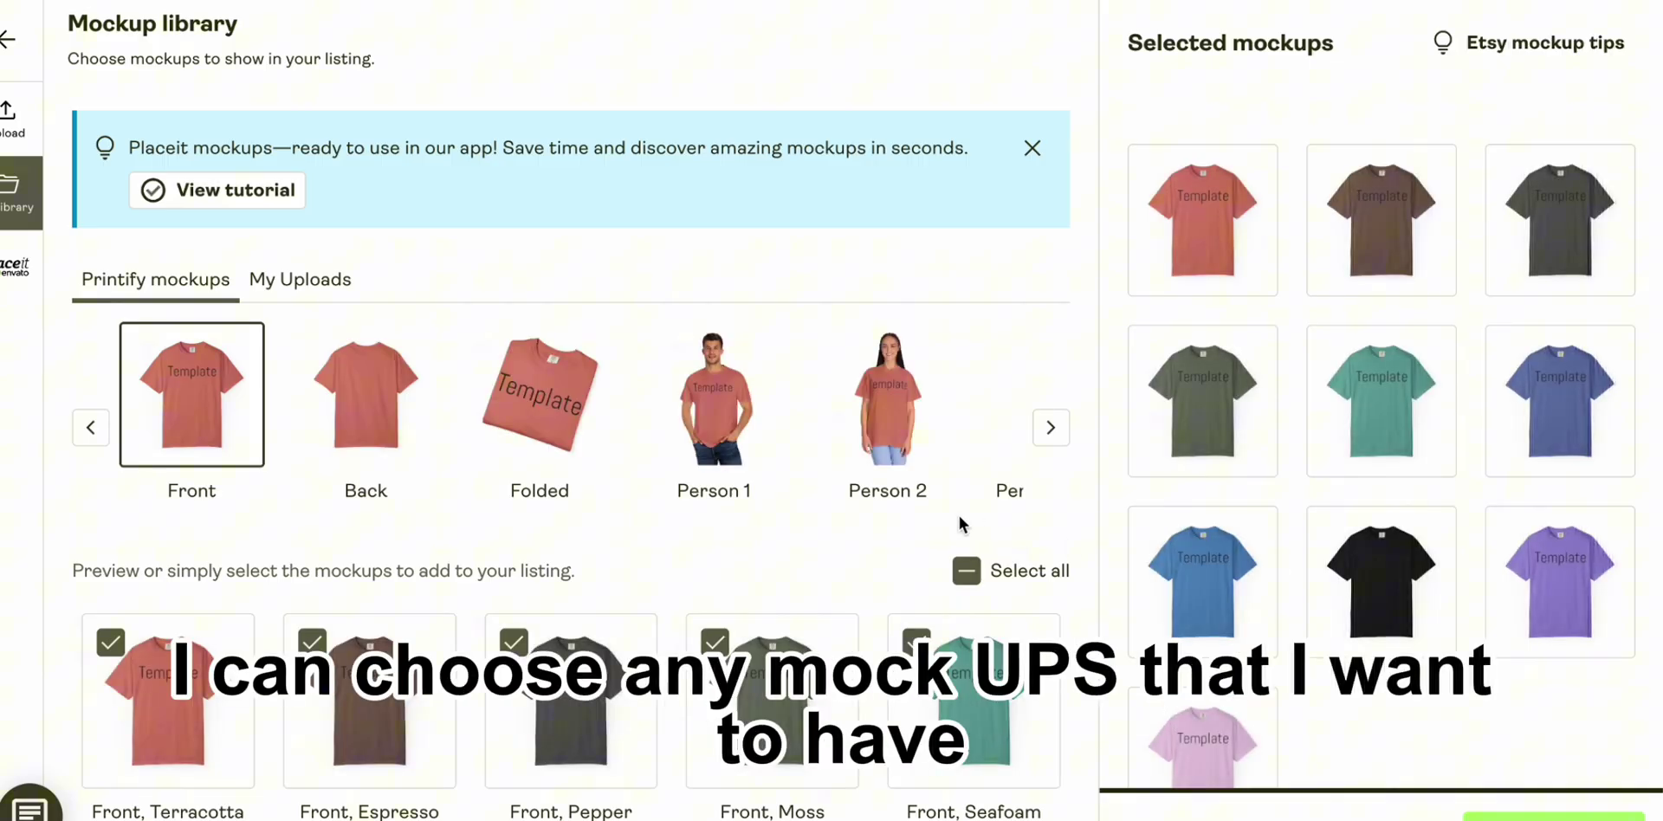
# - Scroll the saved product page down to its Listing details
pyautogui.scroll(-3, 959, 520)
pyautogui.scroll(3, 962, 524)
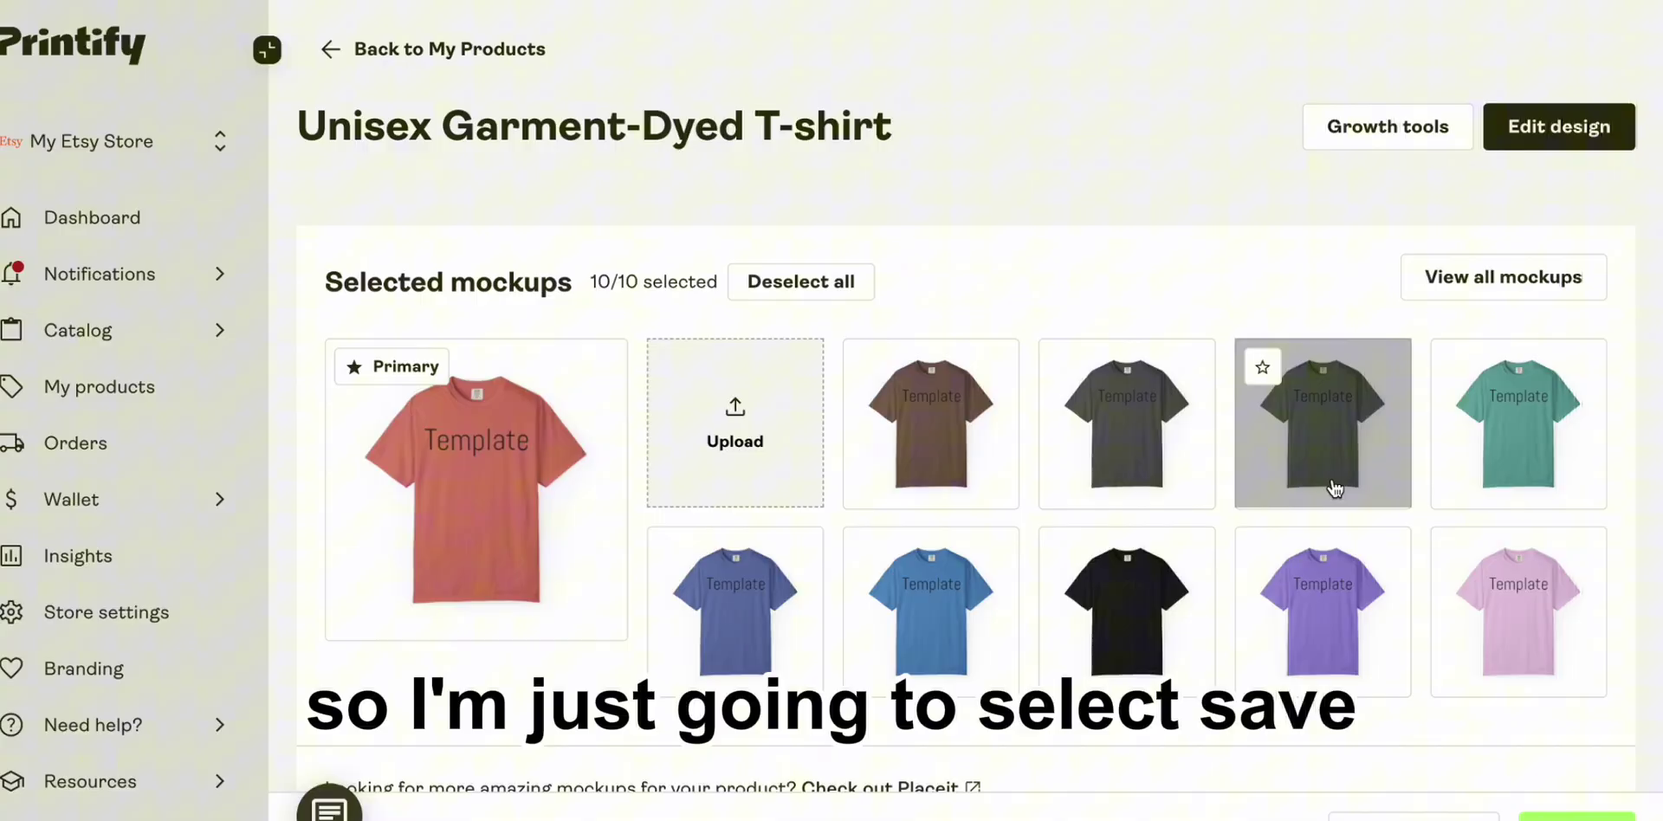
pyautogui.scroll(-7, 1334, 485)
# - Retitle the listing 'Comfort Colors 1717 Template'
pyautogui.scroll(-1, 1333, 480)
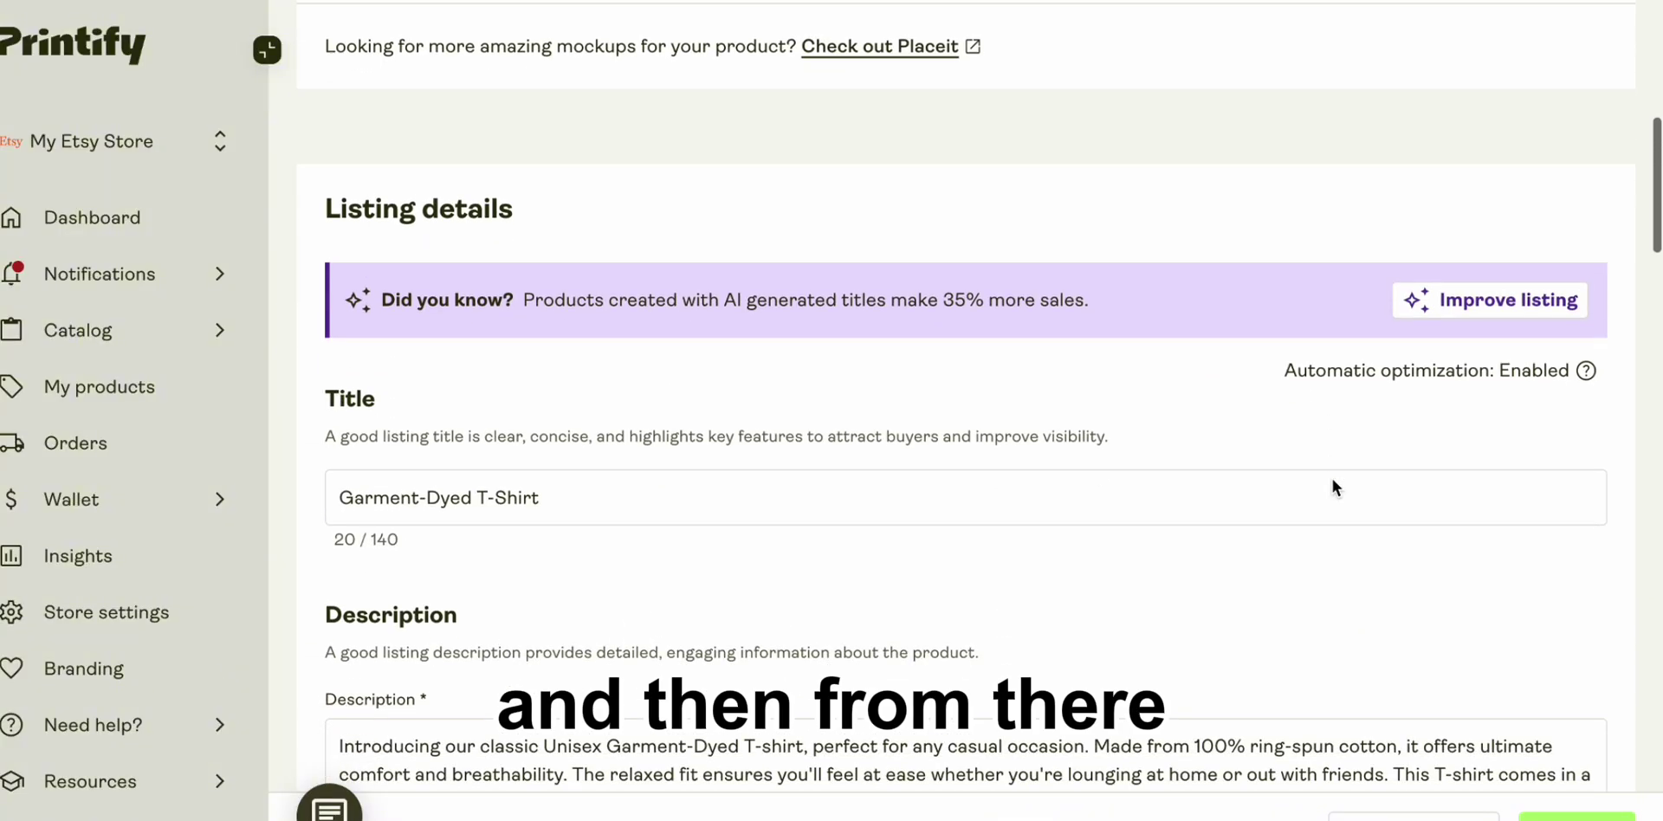
pyautogui.click(1273, 492)
pyautogui.hotkey('ctrl', 'a')
pyautogui.write('C')
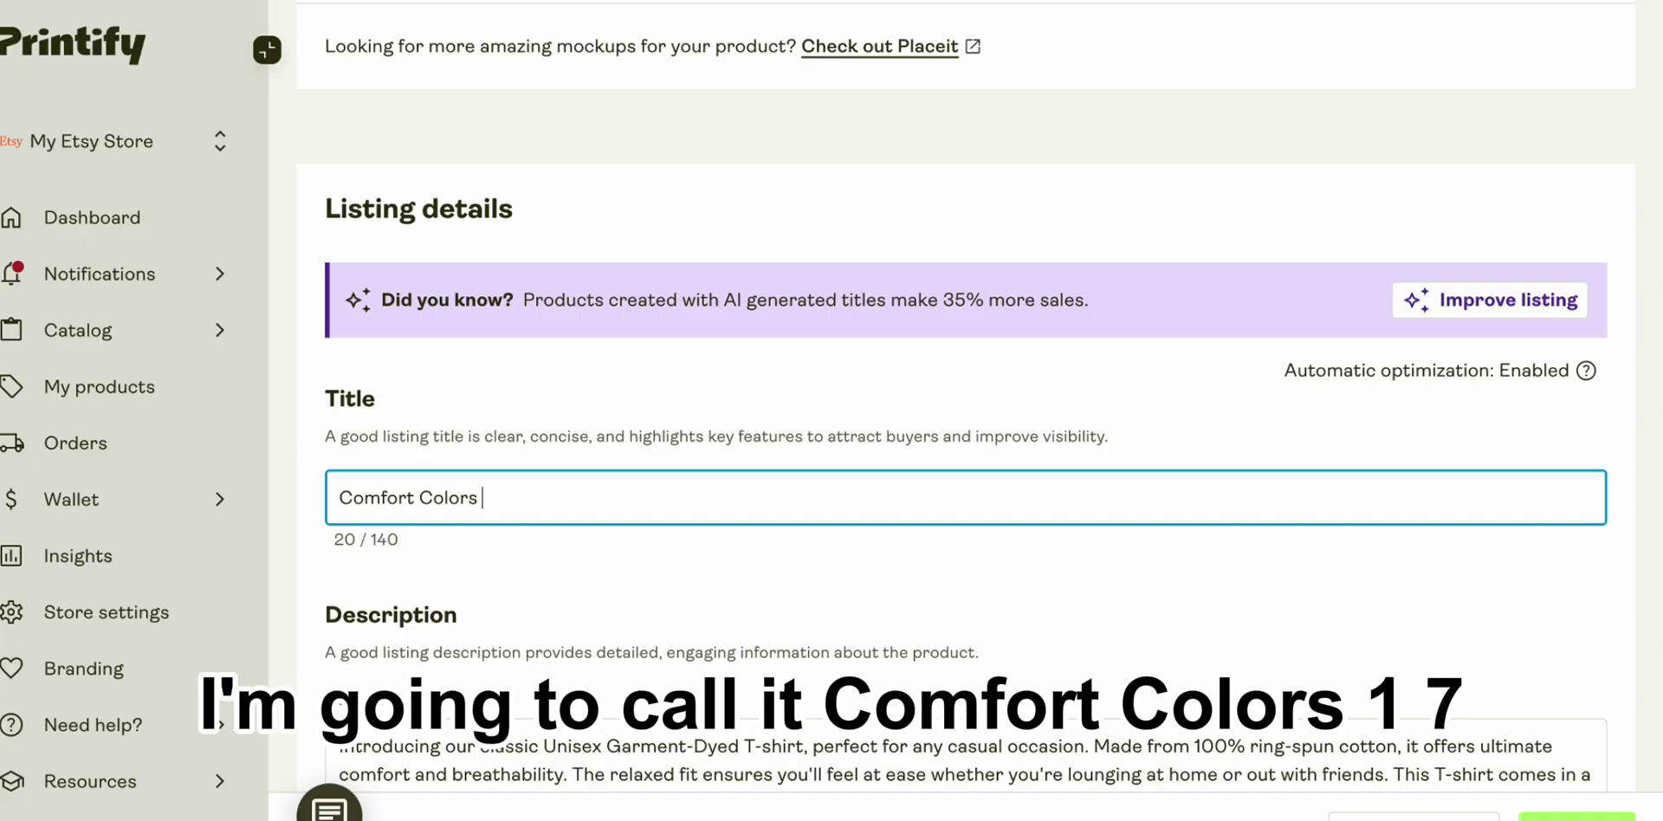
pyautogui.write('omfort Colors 1717 Template')
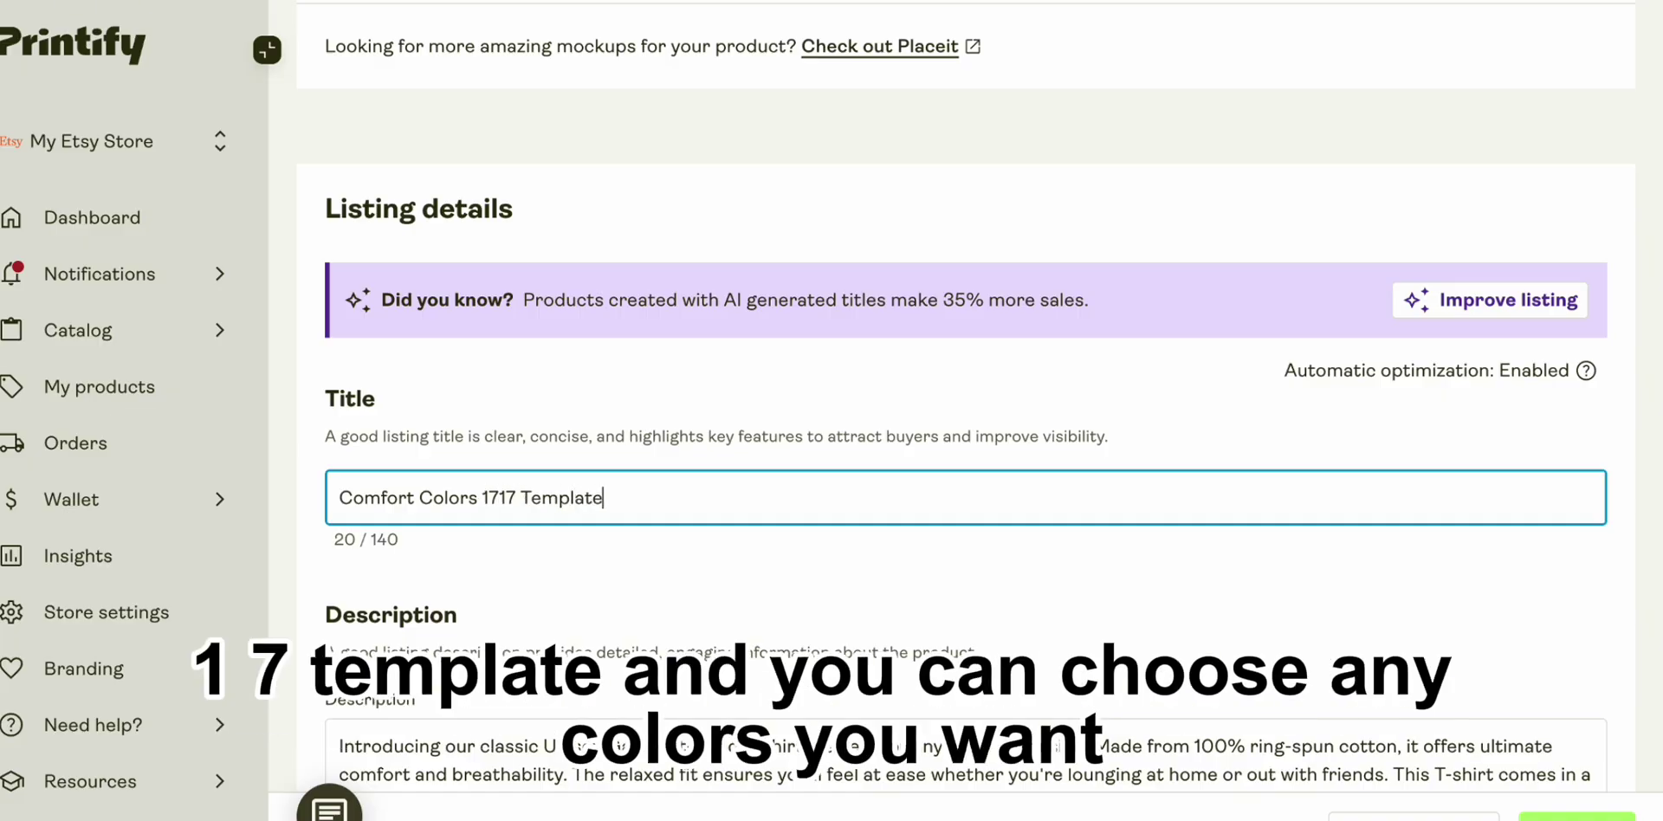
pyautogui.click(1210, 643)
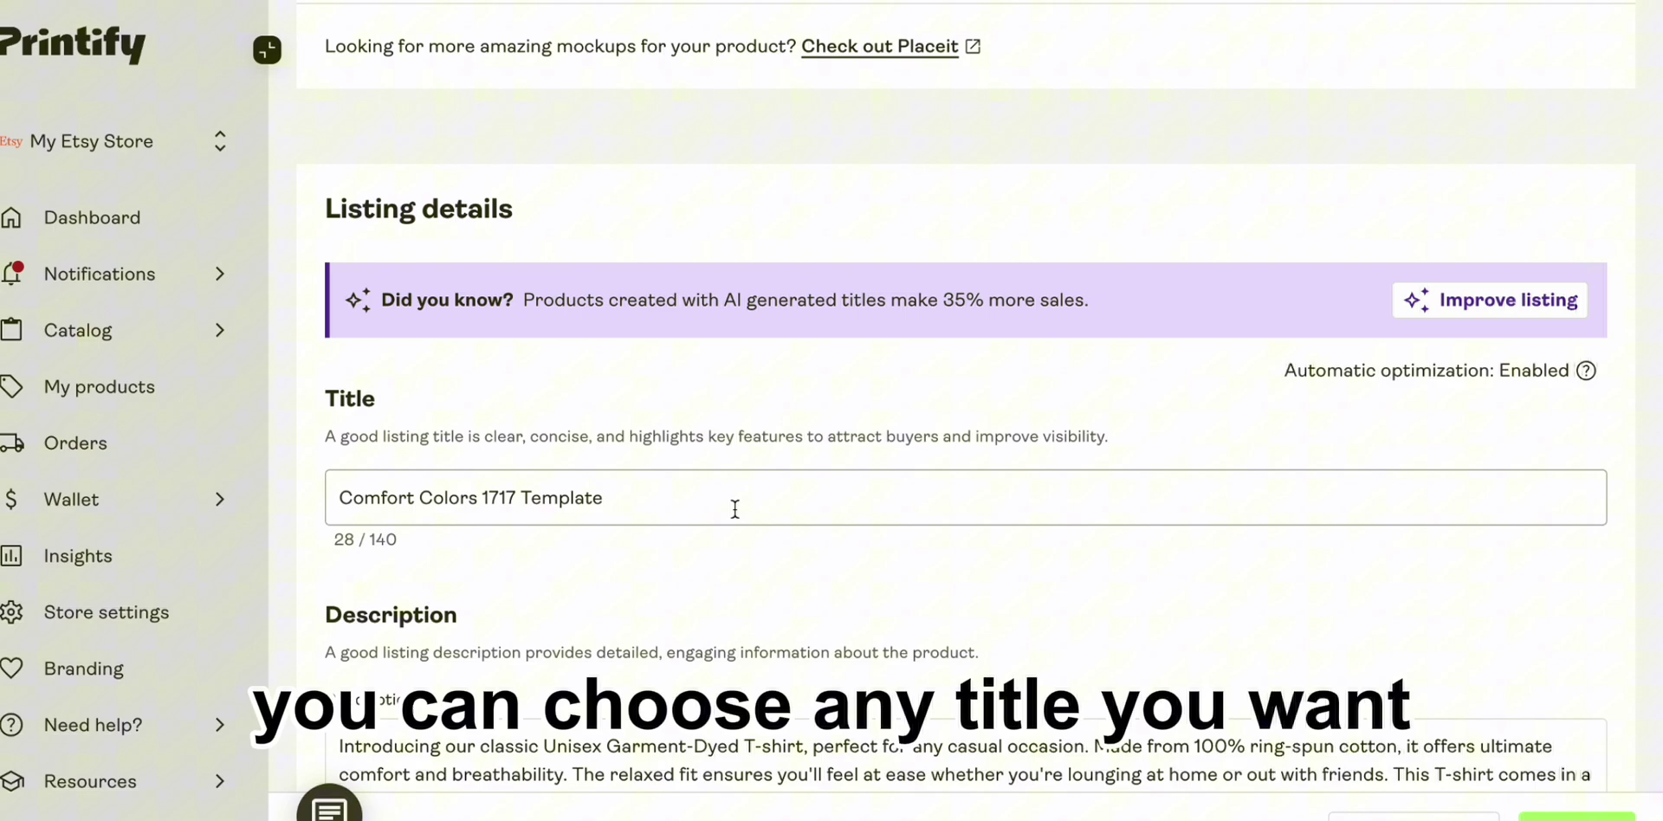
# - Scroll past the generated description and 13 tags down to Shipping
pyautogui.scroll(-4, 731, 511)
pyautogui.scroll(-1, 898, 286)
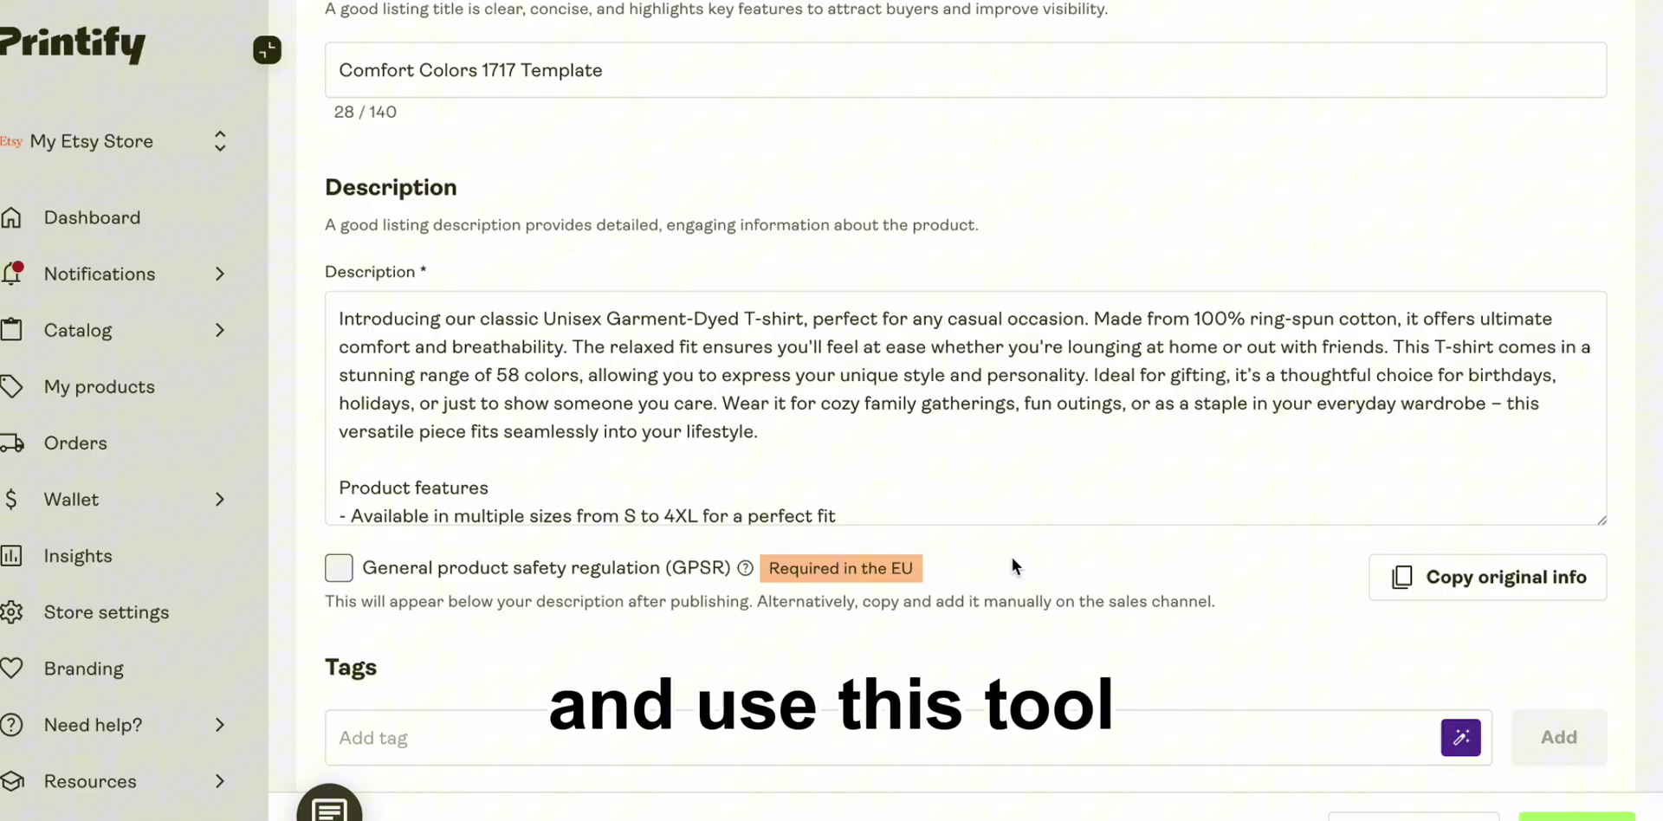
pyautogui.scroll(-2, 1020, 464)
pyautogui.scroll(-1, 1048, 572)
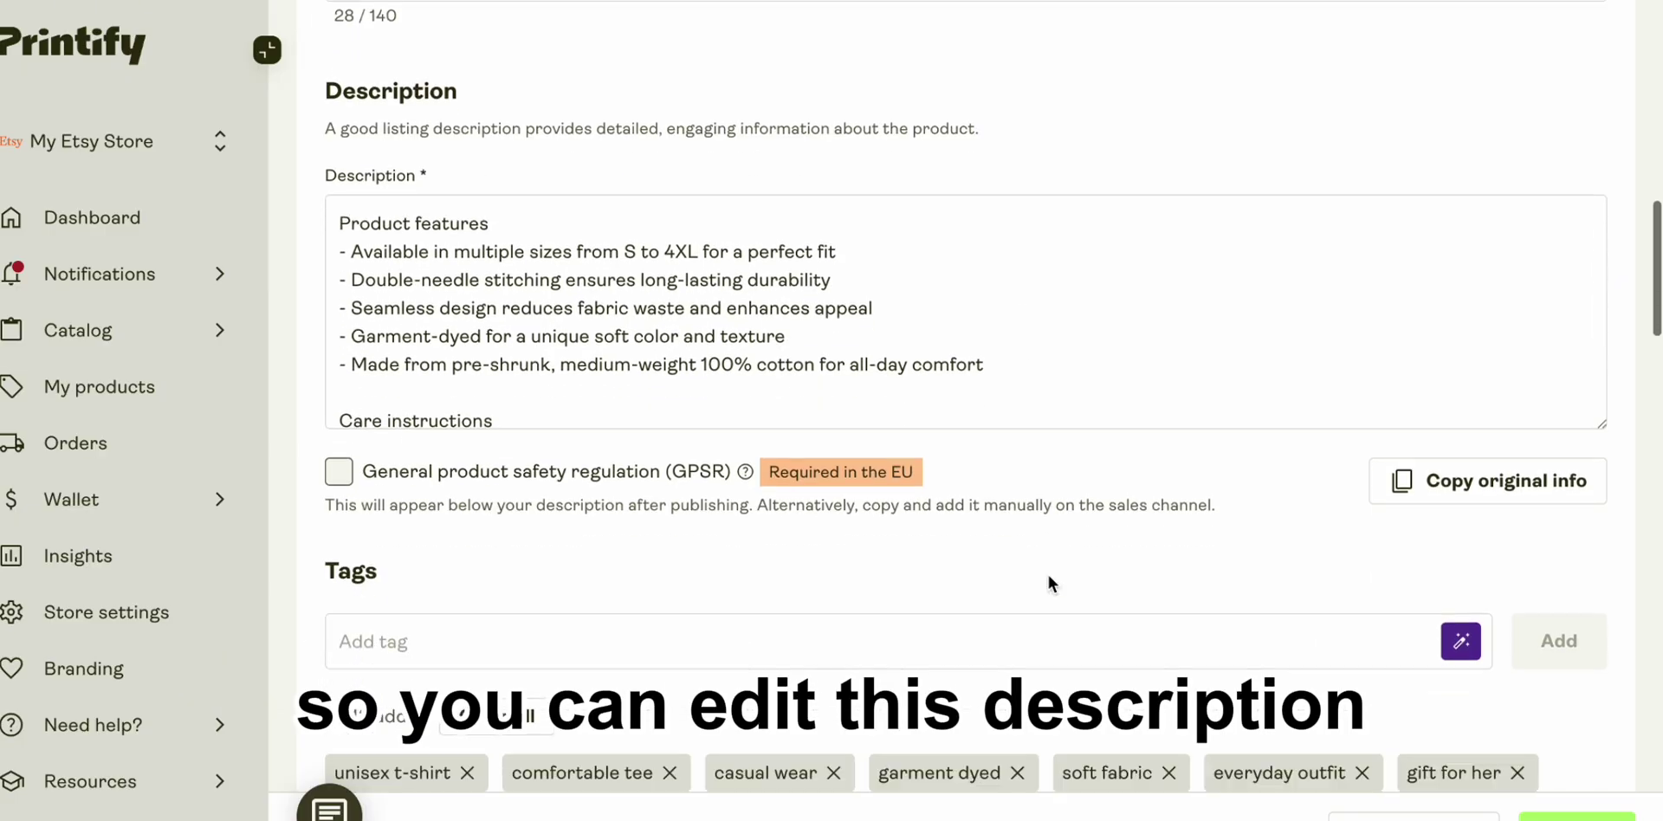
pyautogui.scroll(-5, 1048, 576)
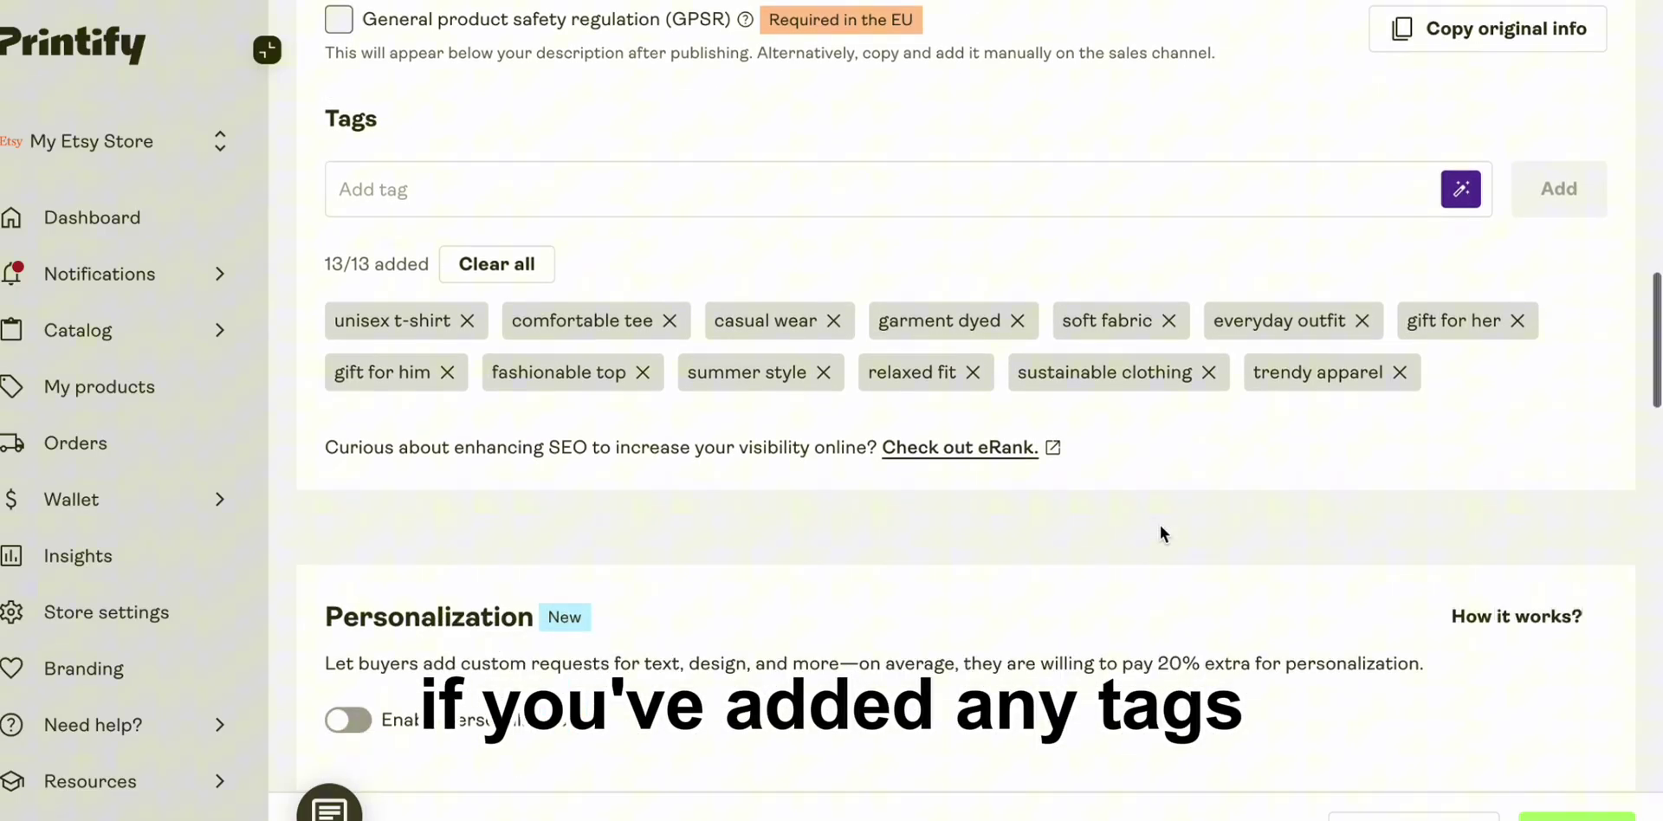
pyautogui.scroll(-5, 1160, 525)
pyautogui.scroll(2, 1161, 525)
# - Enable free Economy shipping alongside Standard, then review pricing down to Publishing settings
pyautogui.scroll(-7, 1161, 525)
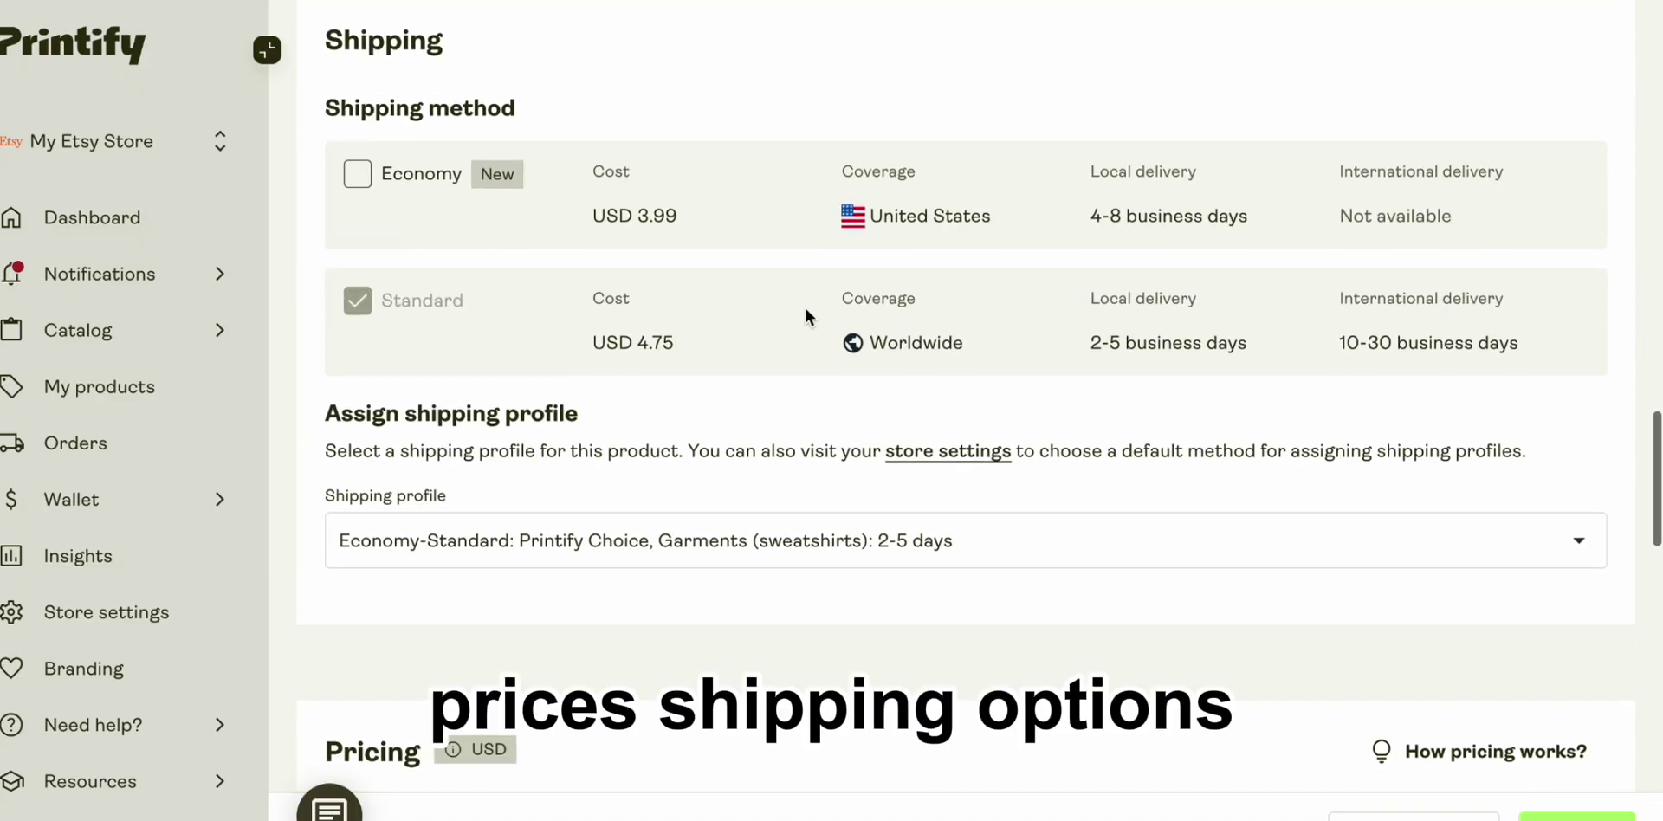
pyautogui.click(414, 180)
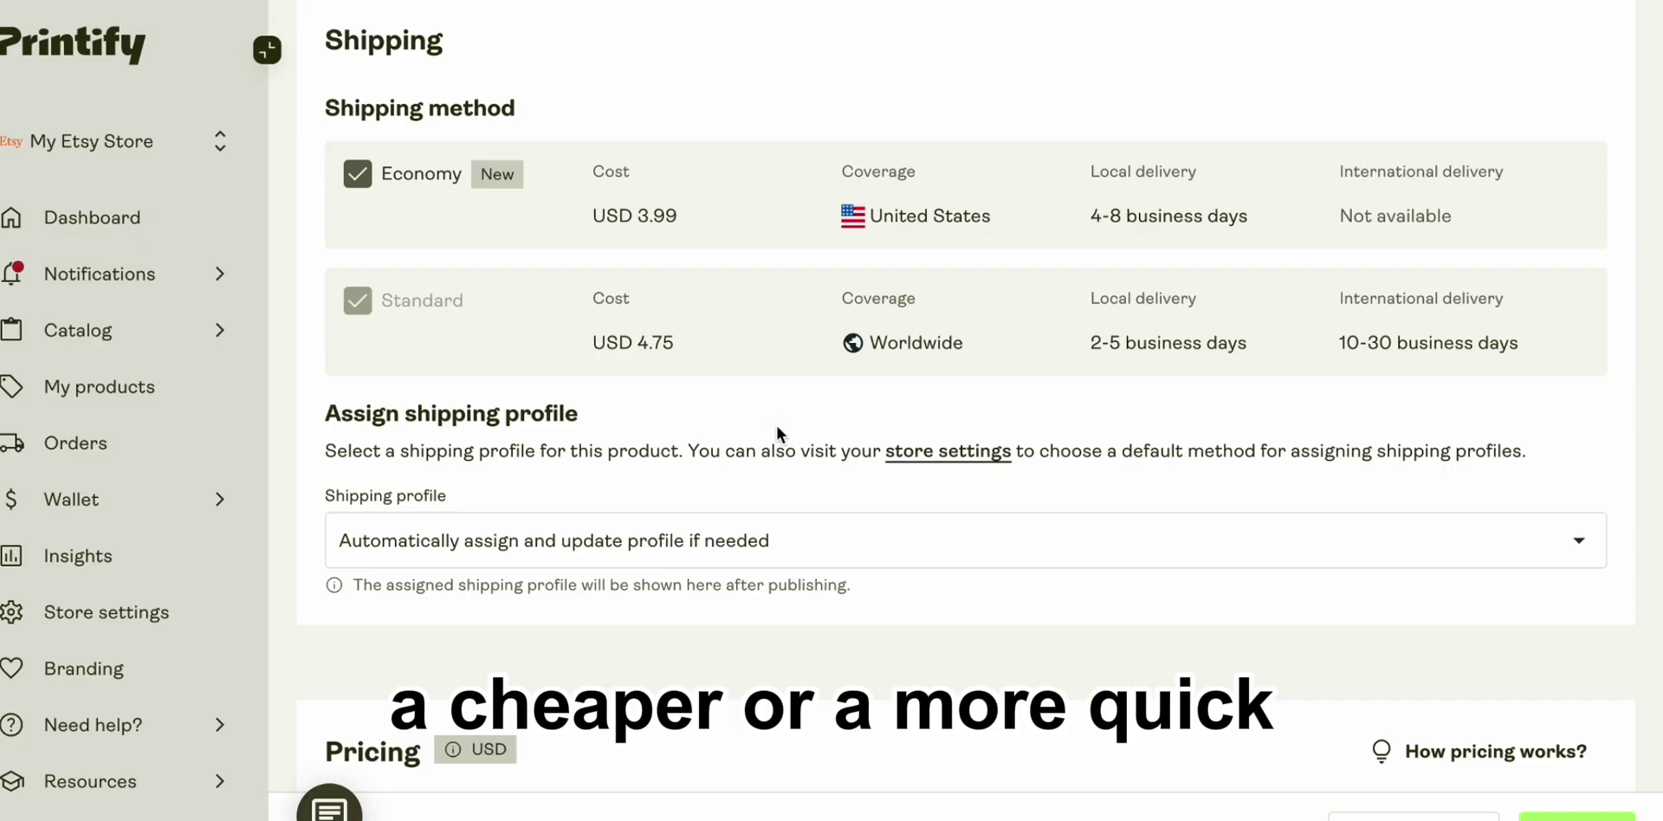
pyautogui.scroll(-2, 776, 426)
pyautogui.scroll(-5, 777, 426)
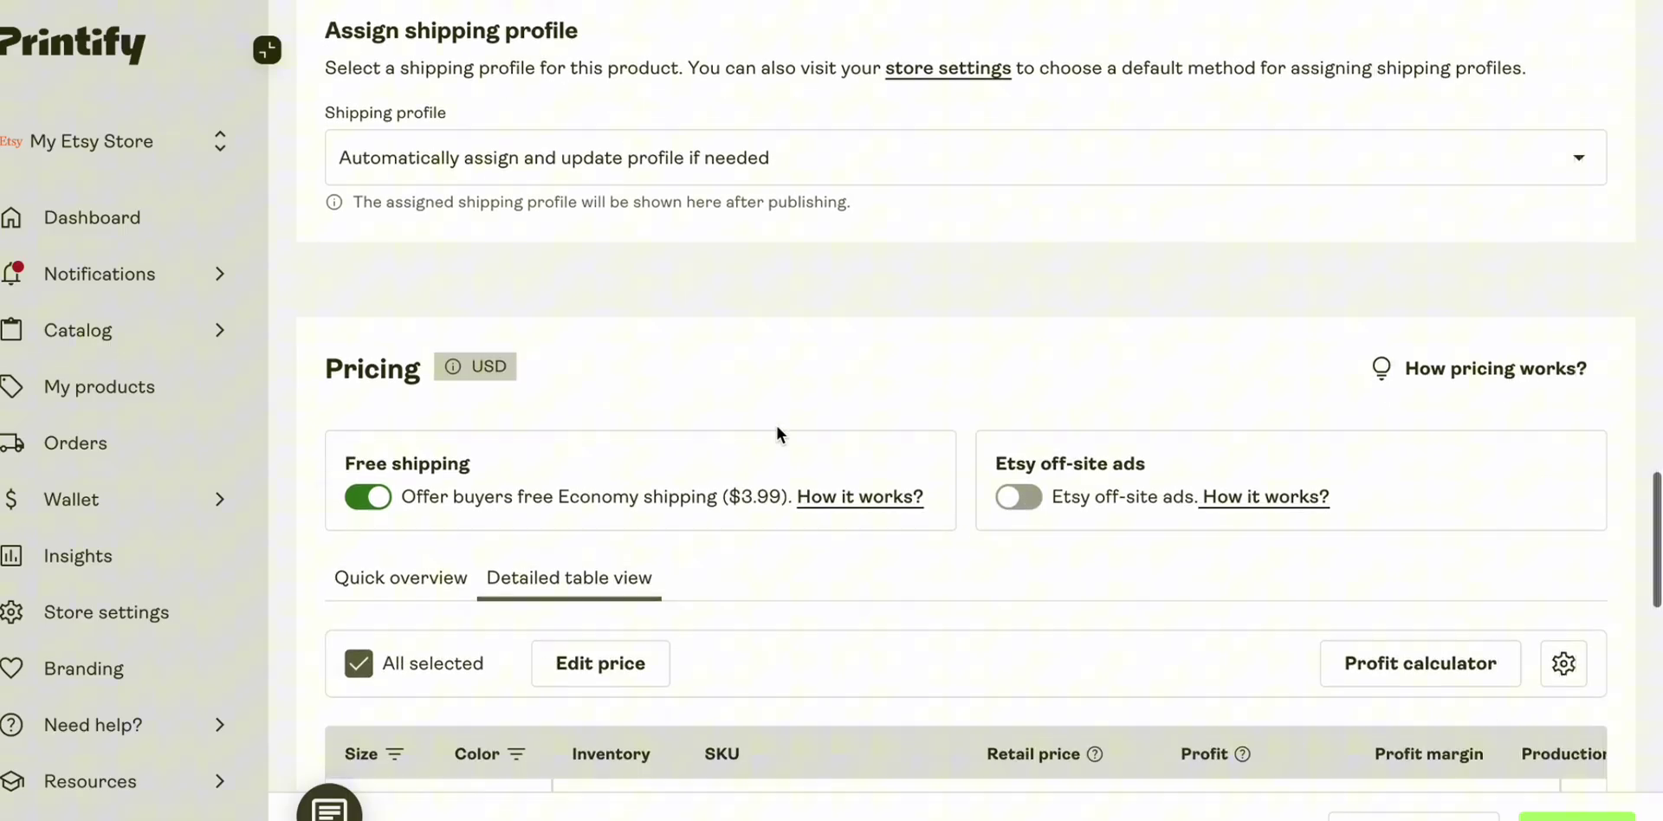
pyautogui.scroll(-5, 462, 341)
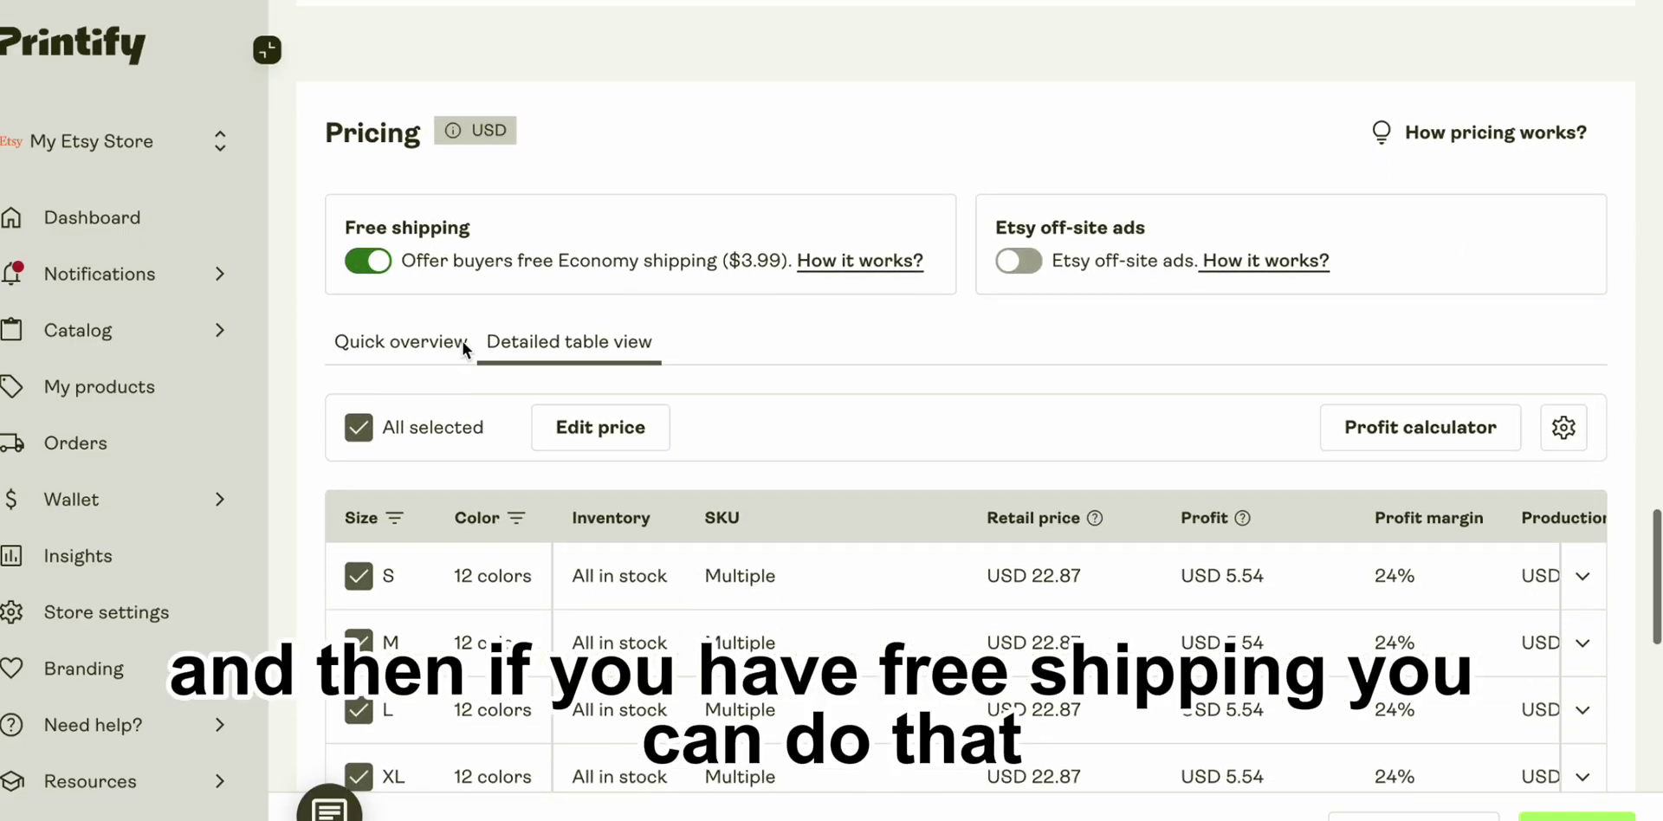
pyautogui.scroll(-1, 463, 343)
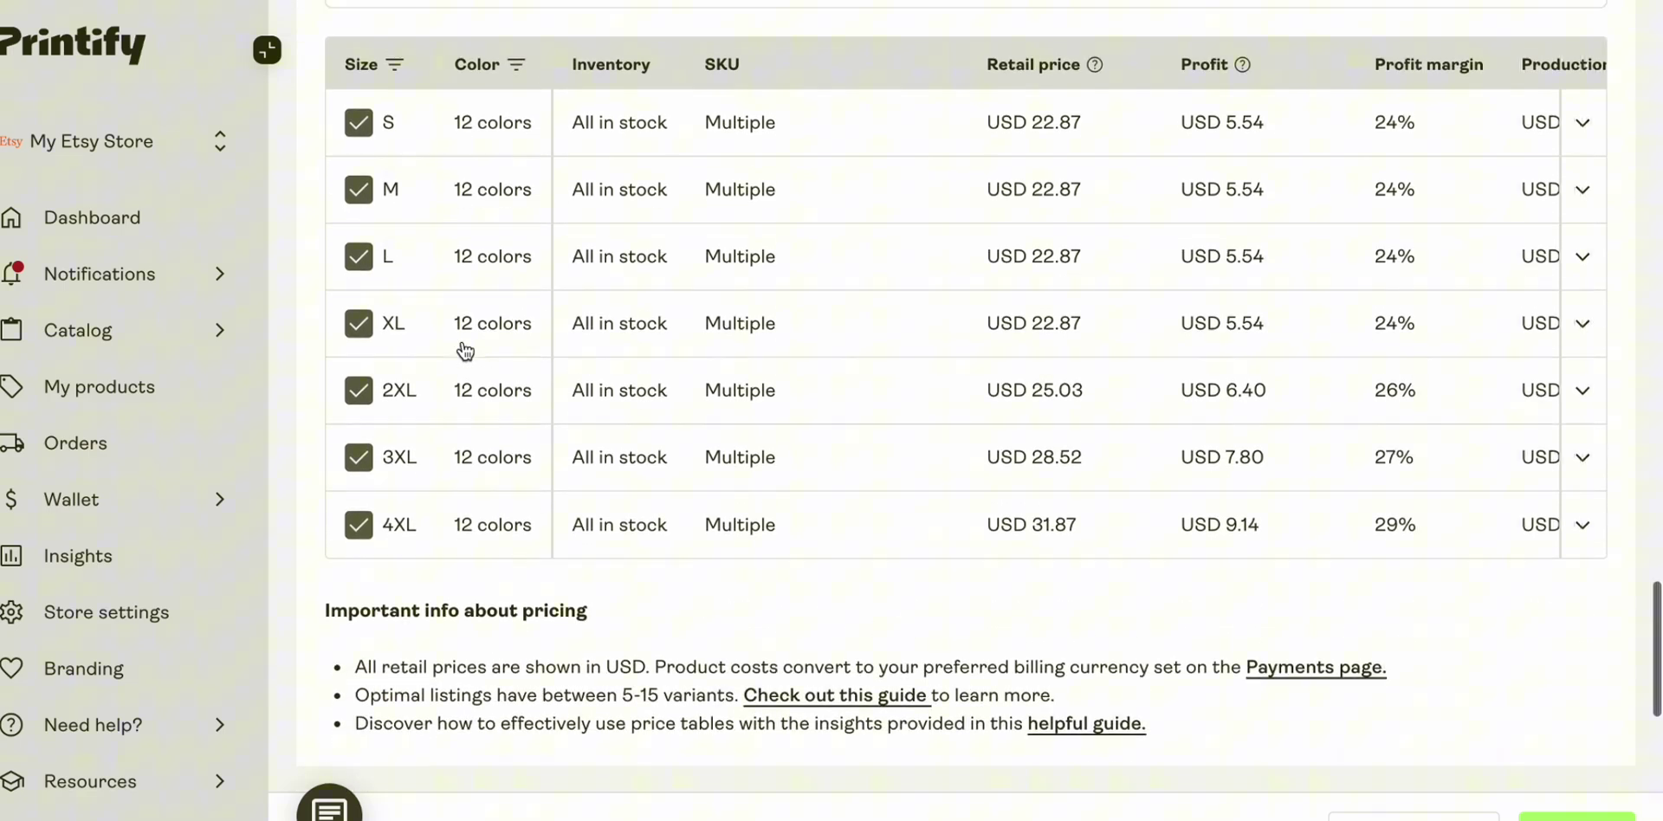
pyautogui.scroll(-2, 1203, 216)
pyautogui.scroll(-6, 1216, 299)
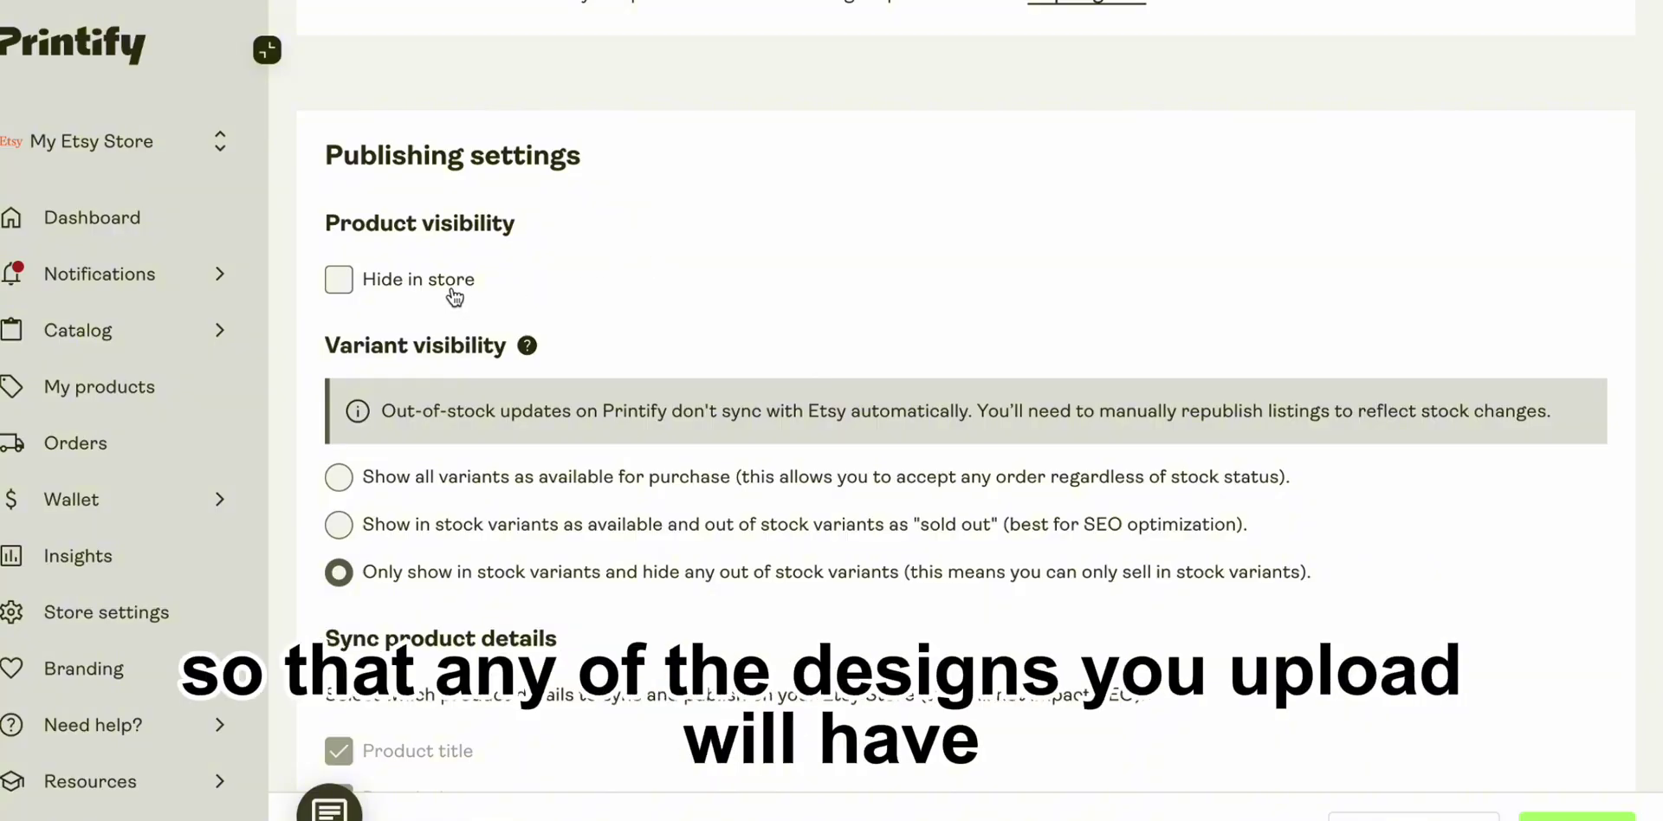
# - Tick 'Hide in store' under Product visibility and review the sync options
pyautogui.scroll(-1, 572, 297)
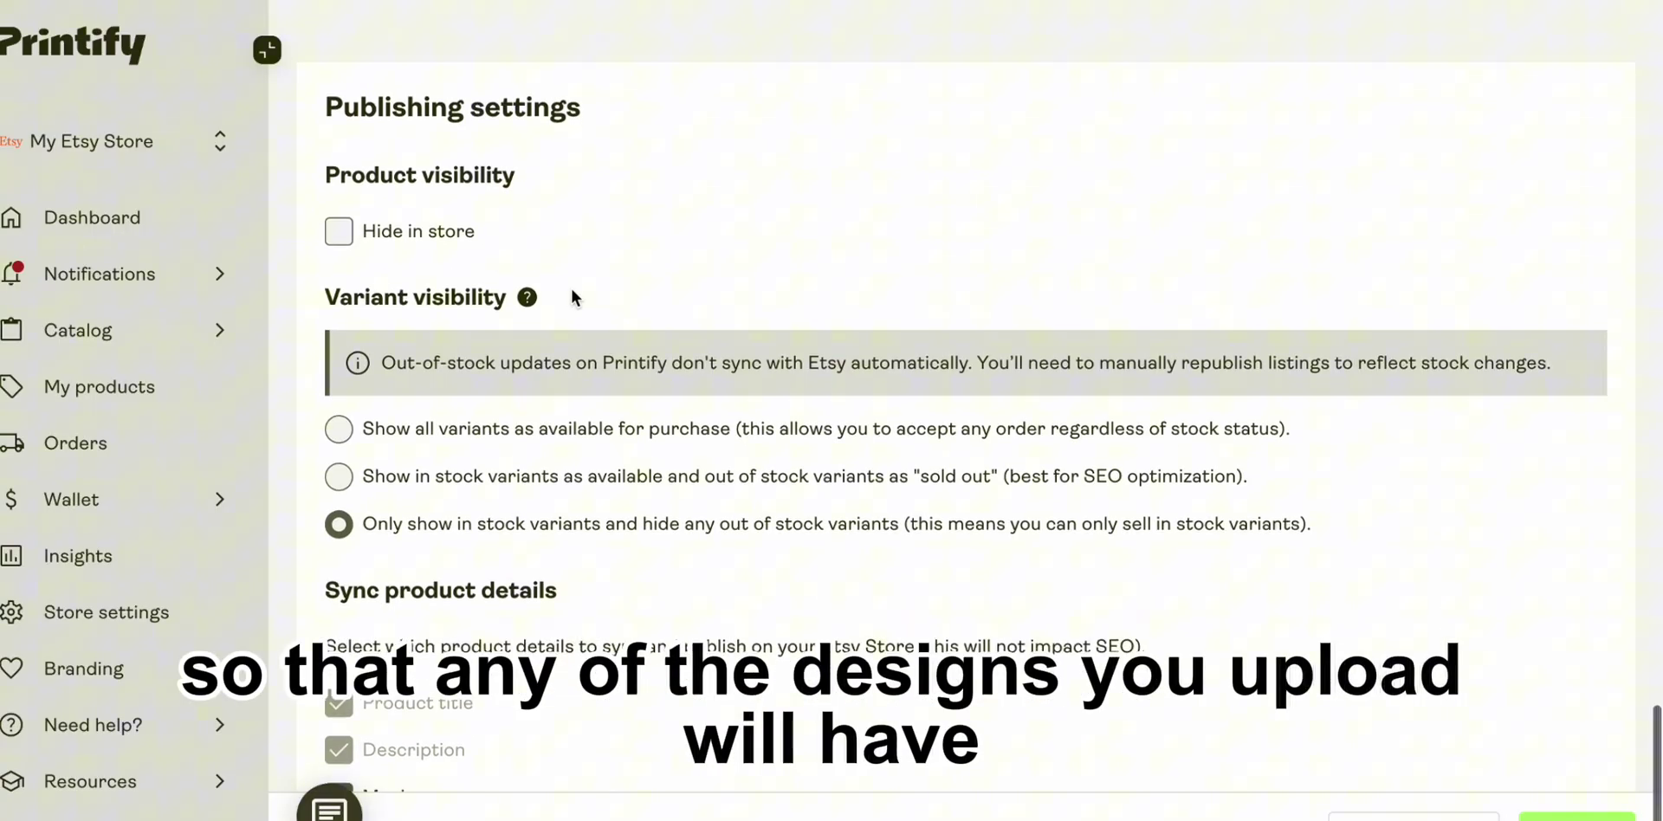
pyautogui.scroll(2, 576, 297)
pyautogui.scroll(-4, 612, 430)
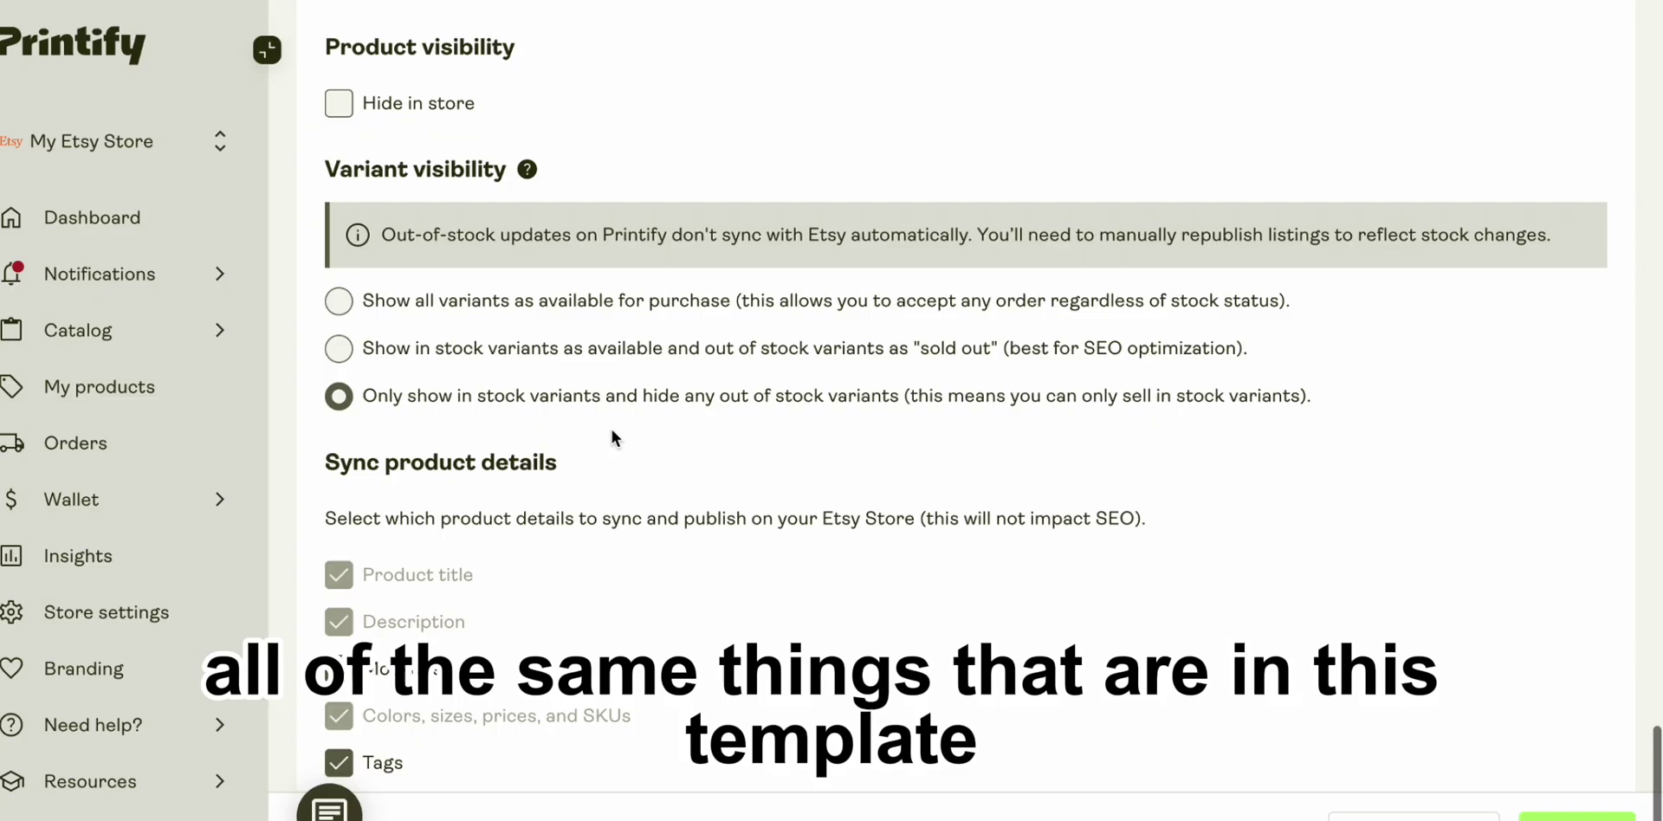
pyautogui.scroll(1, 771, 284)
pyautogui.click(446, 122)
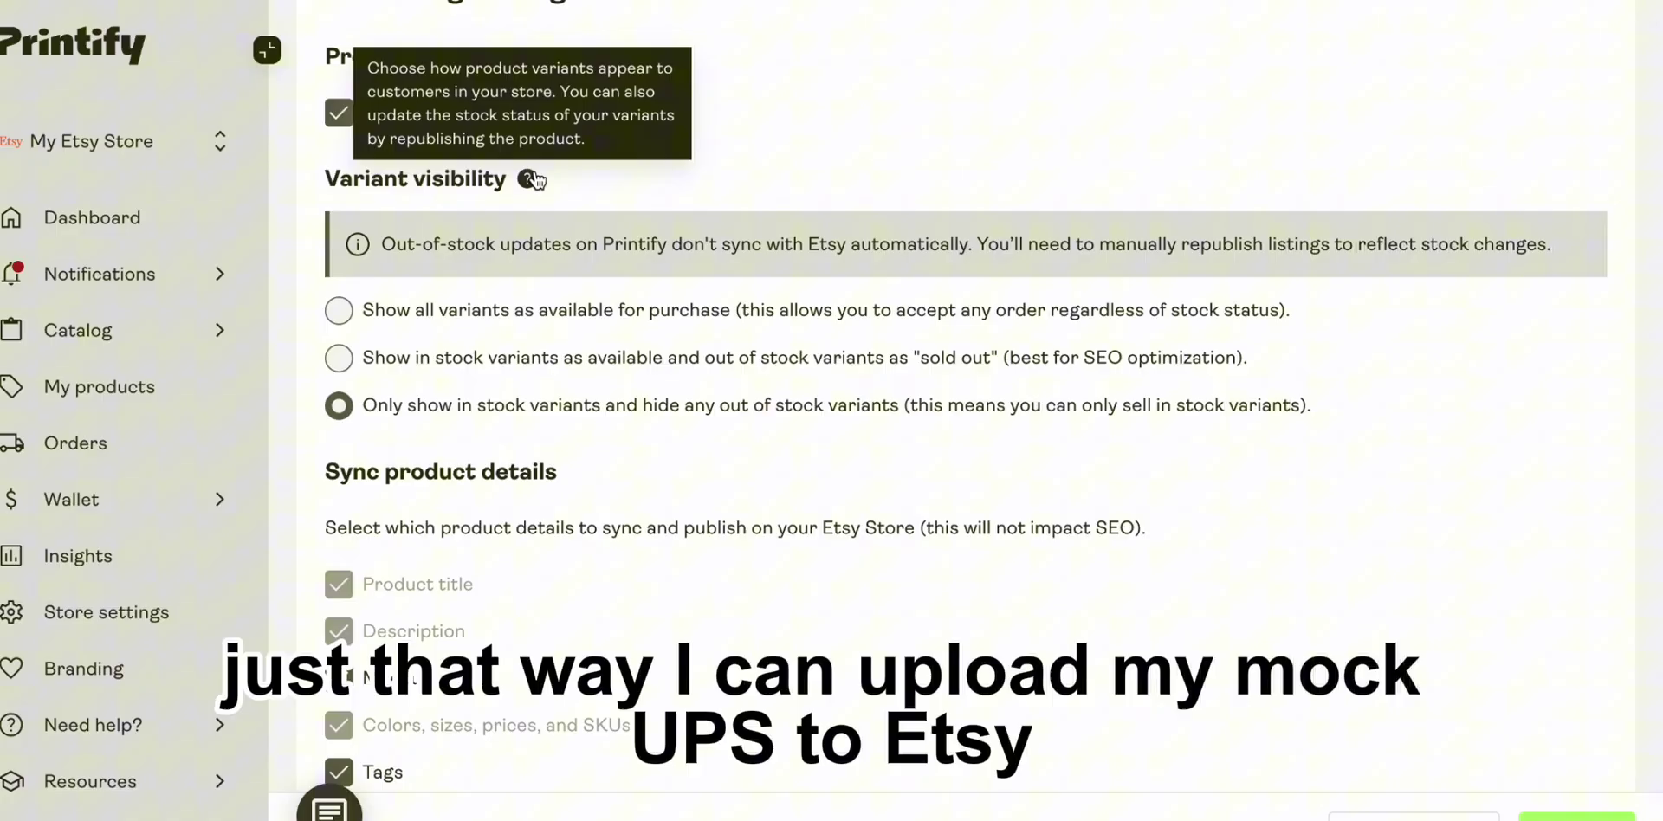
pyautogui.scroll(-1, 580, 168)
pyautogui.scroll(-1, 580, 162)
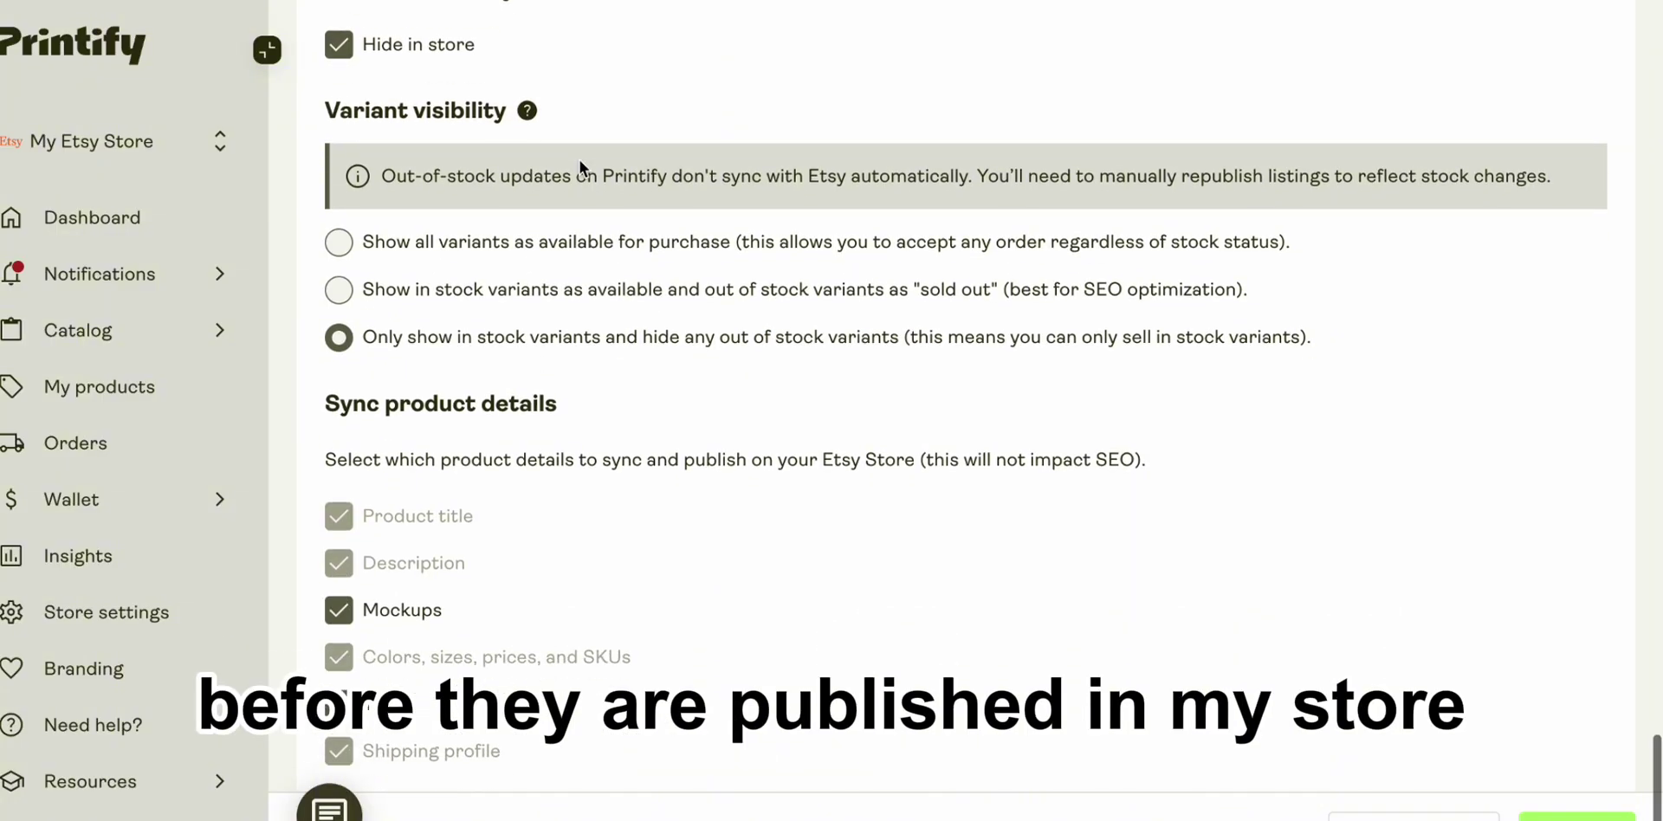
pyautogui.scroll(-2, 537, 100)
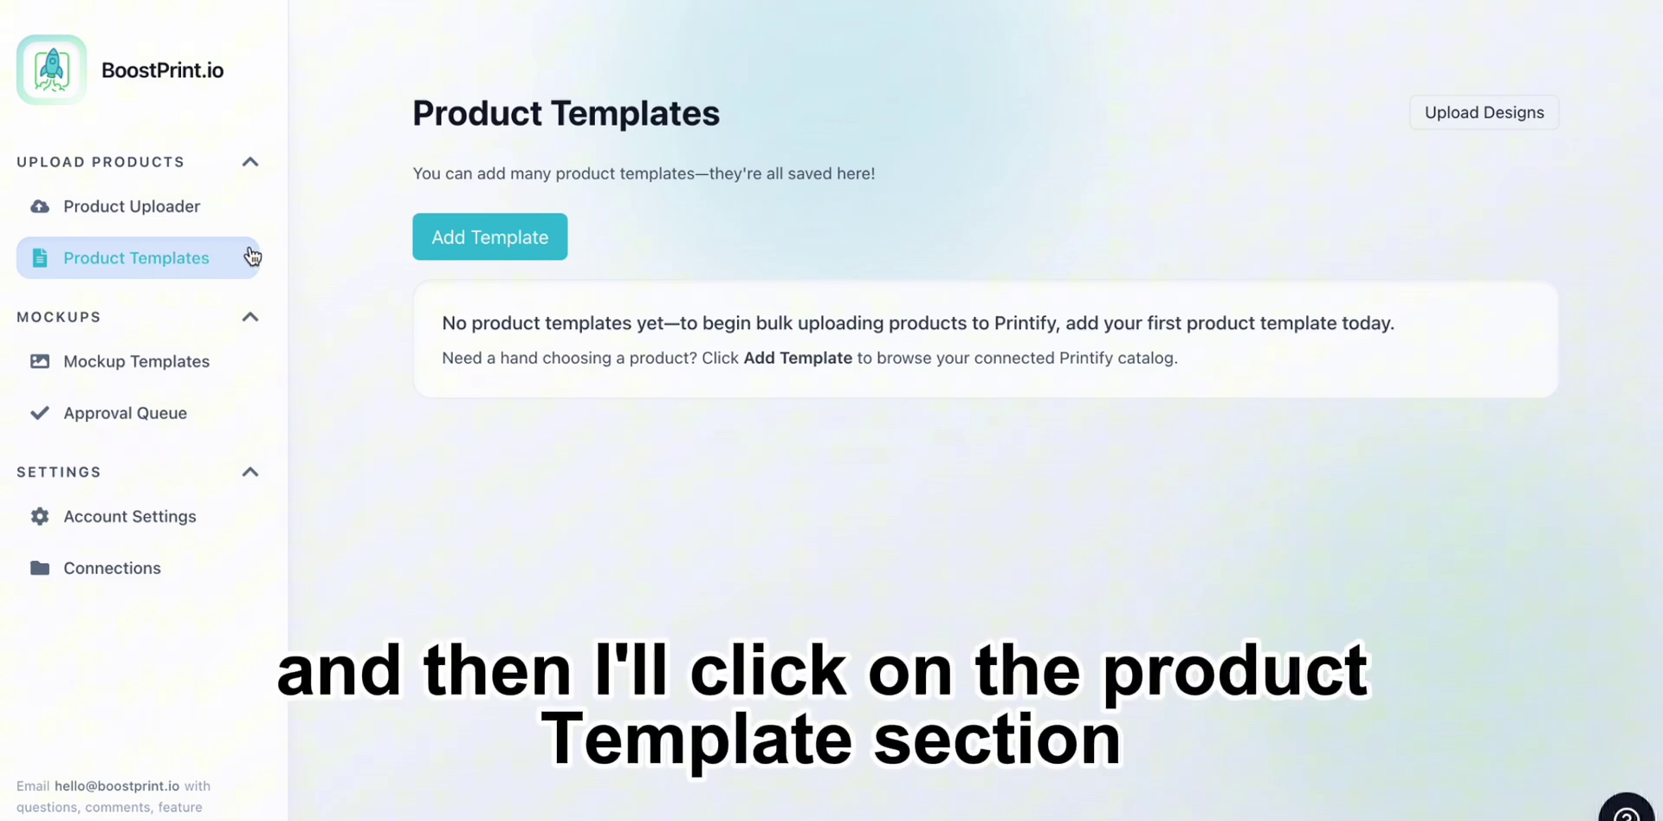
pyautogui.click(164, 199)
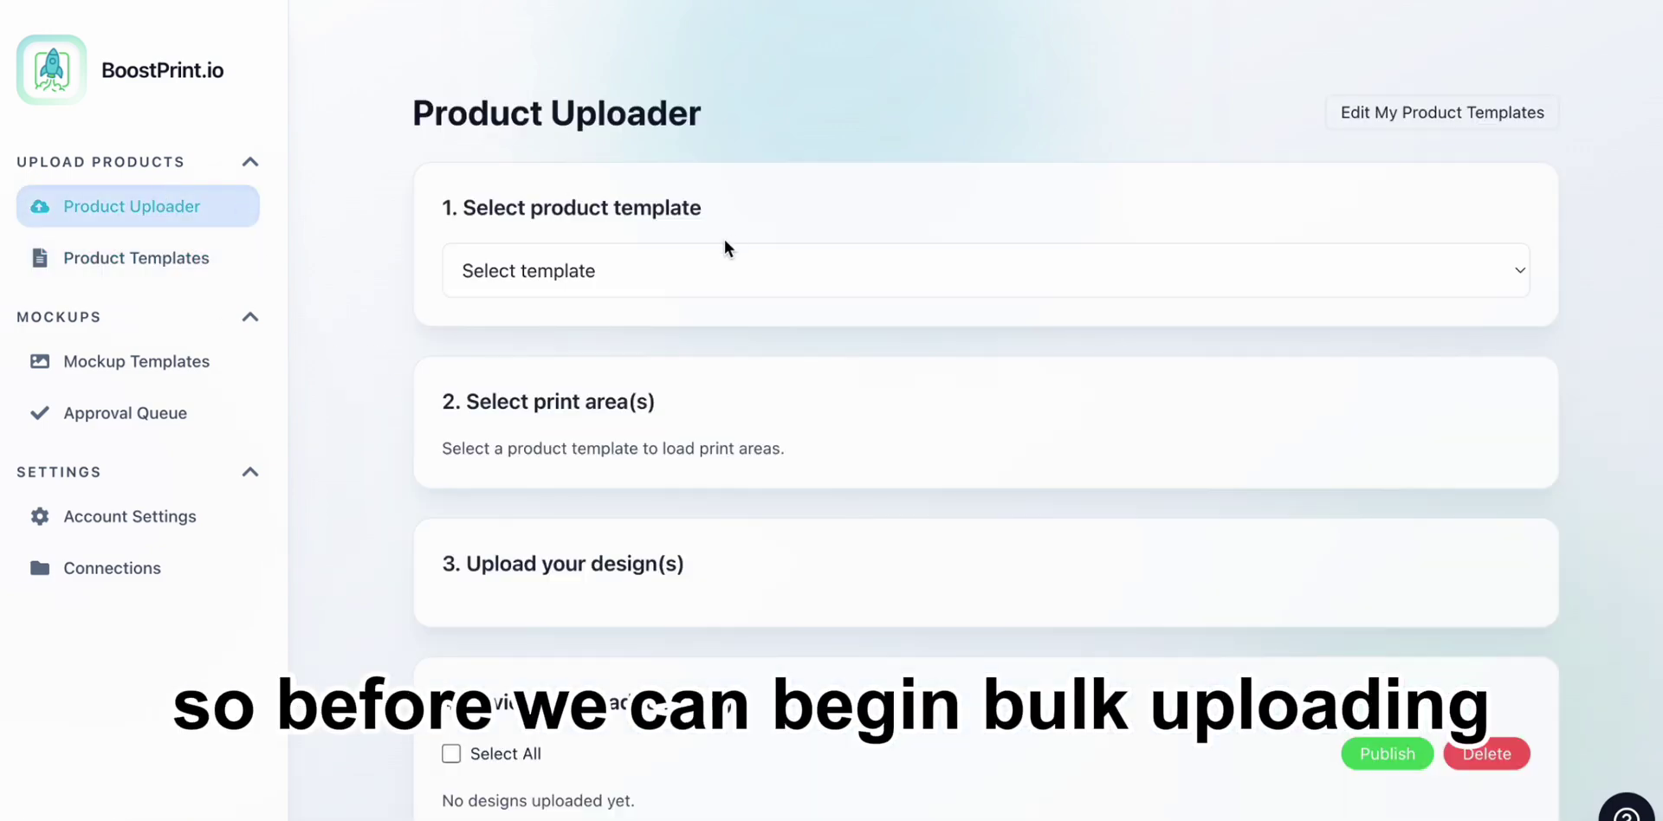
pyautogui.click(197, 258)
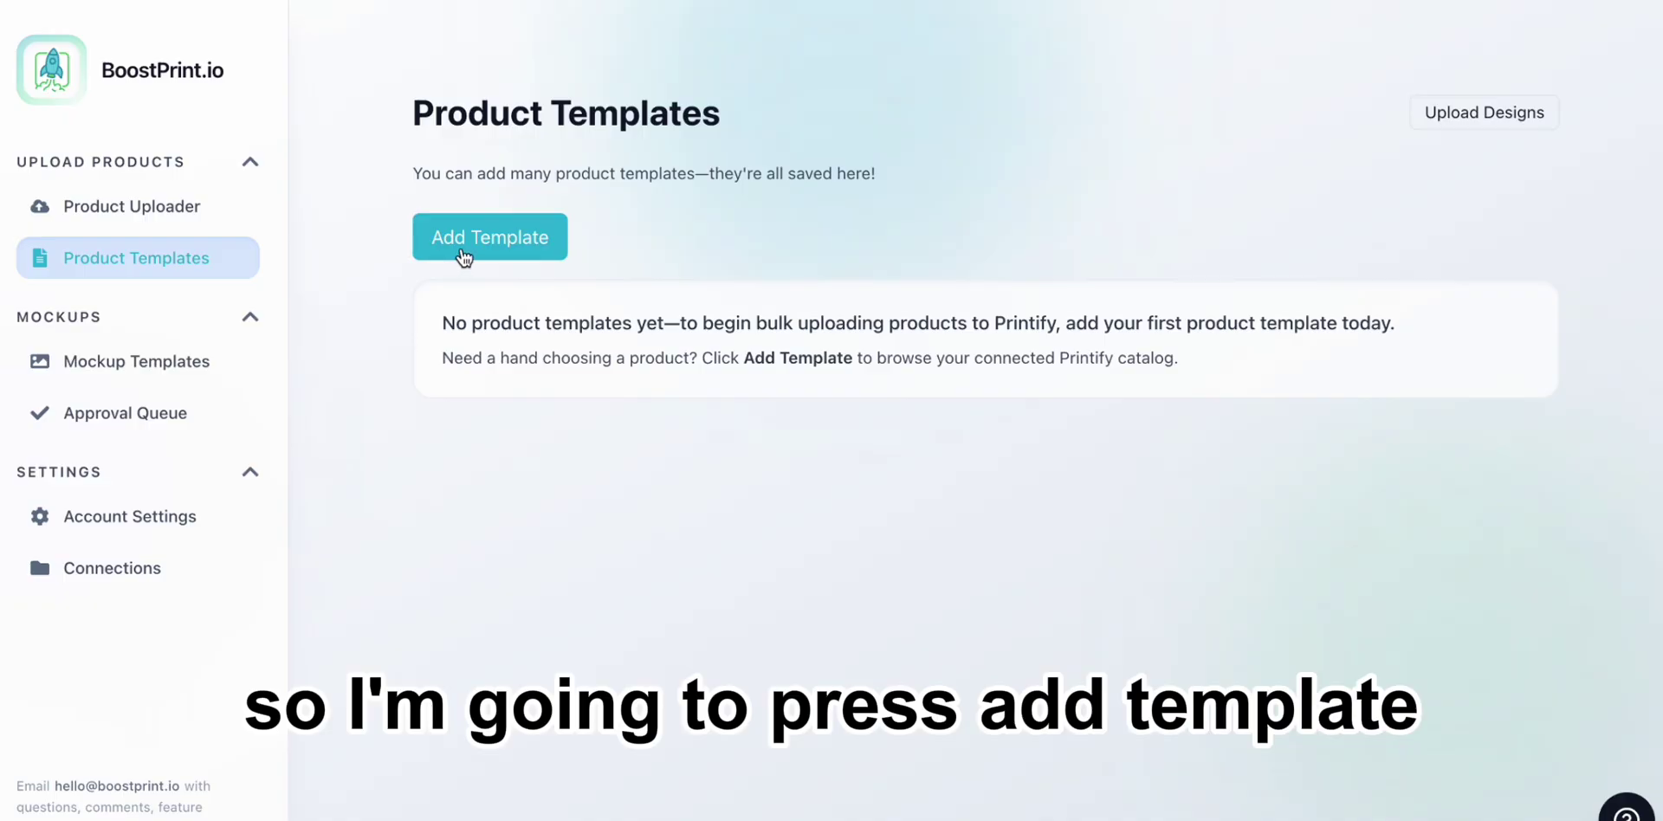
# - Create 'Comfort Colors 1717 Template' from the Printify Comfort Colors Unisex Garment-Dyed T-shirt
pyautogui.click(461, 260)
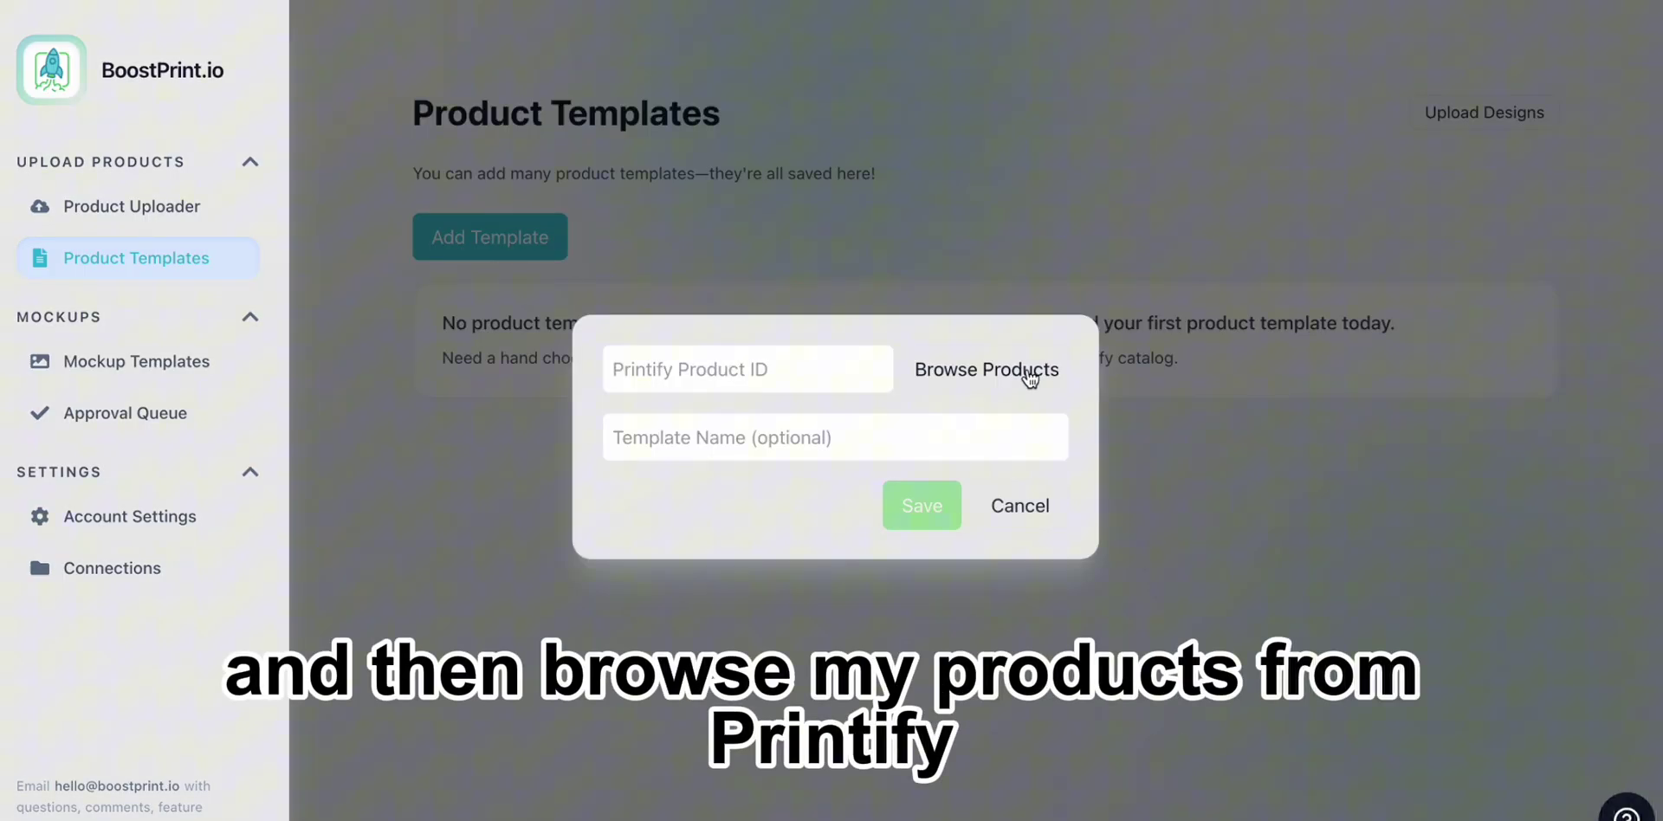
pyautogui.click(1029, 375)
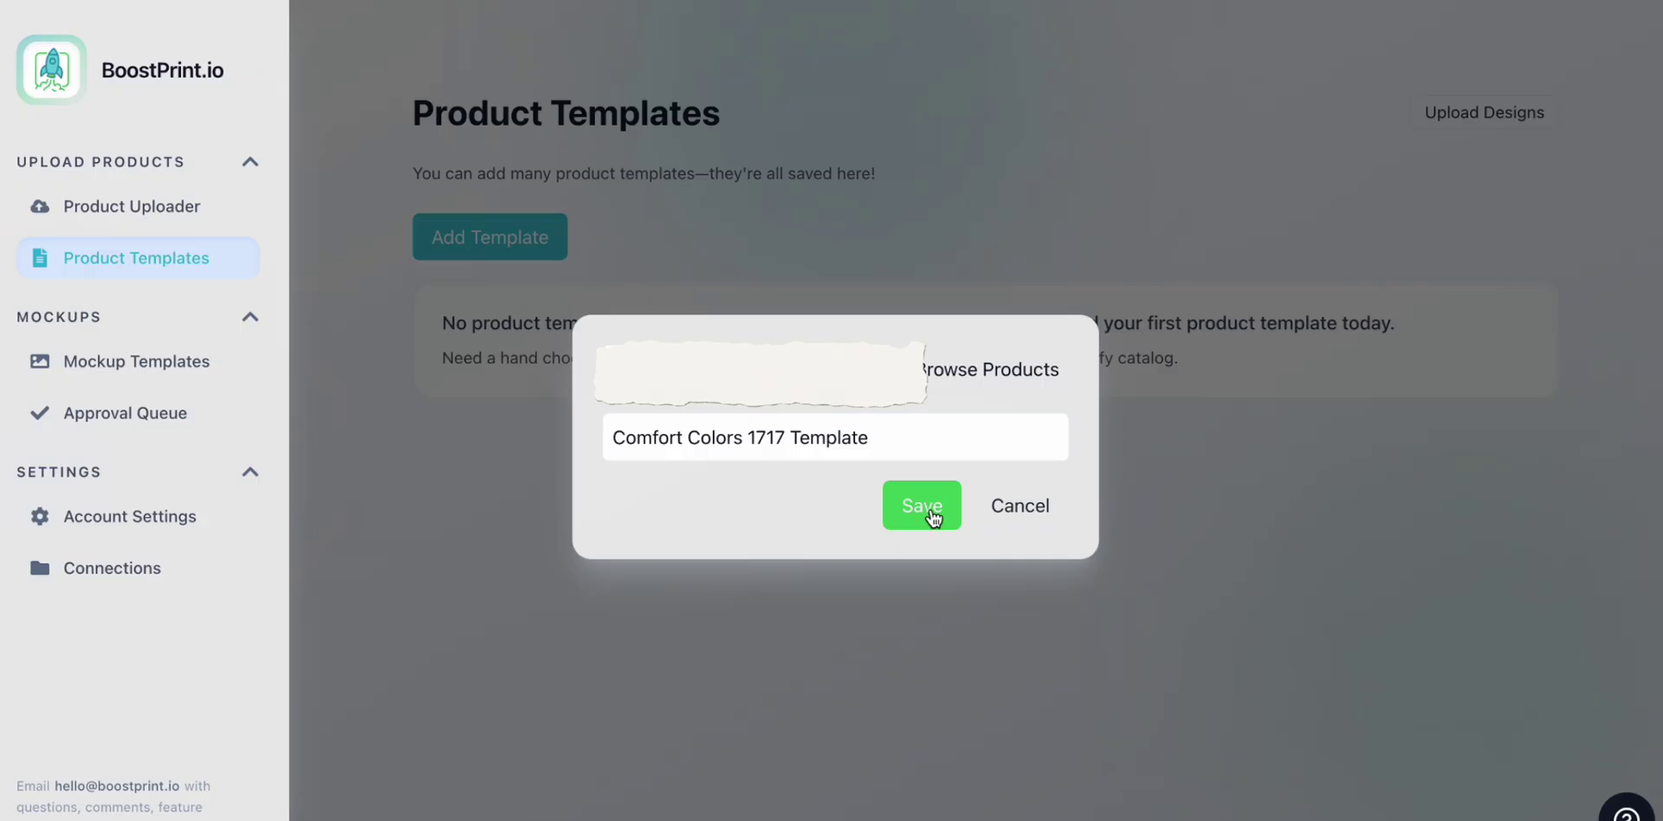
pyautogui.click(932, 517)
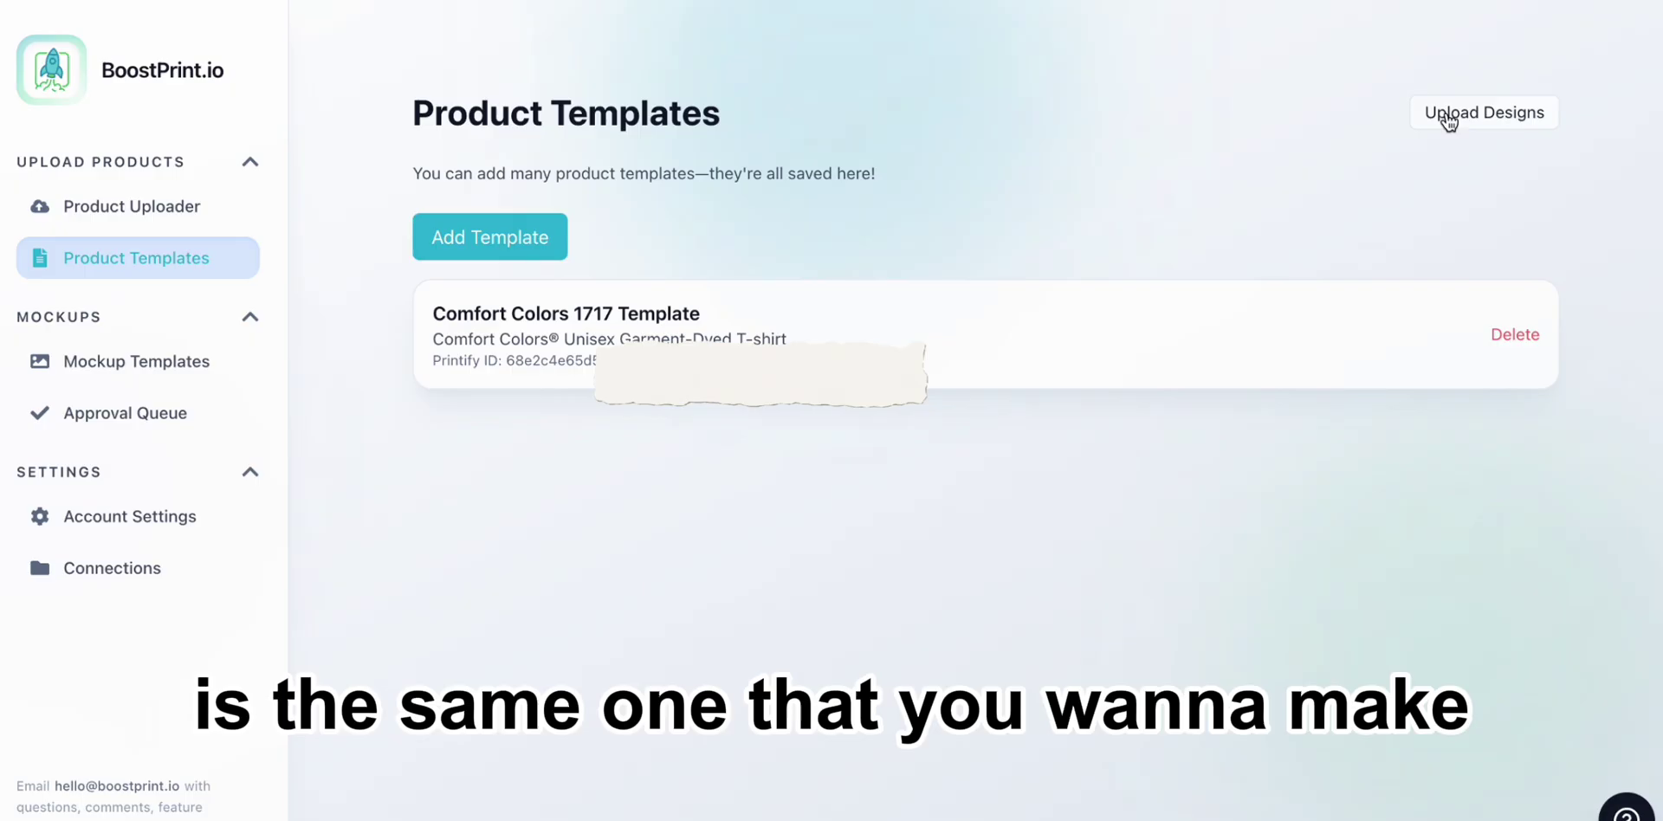
# - In the Product Uploader, choose Comfort Colors 1717 Template to load its back and front print areas
pyautogui.click(1449, 121)
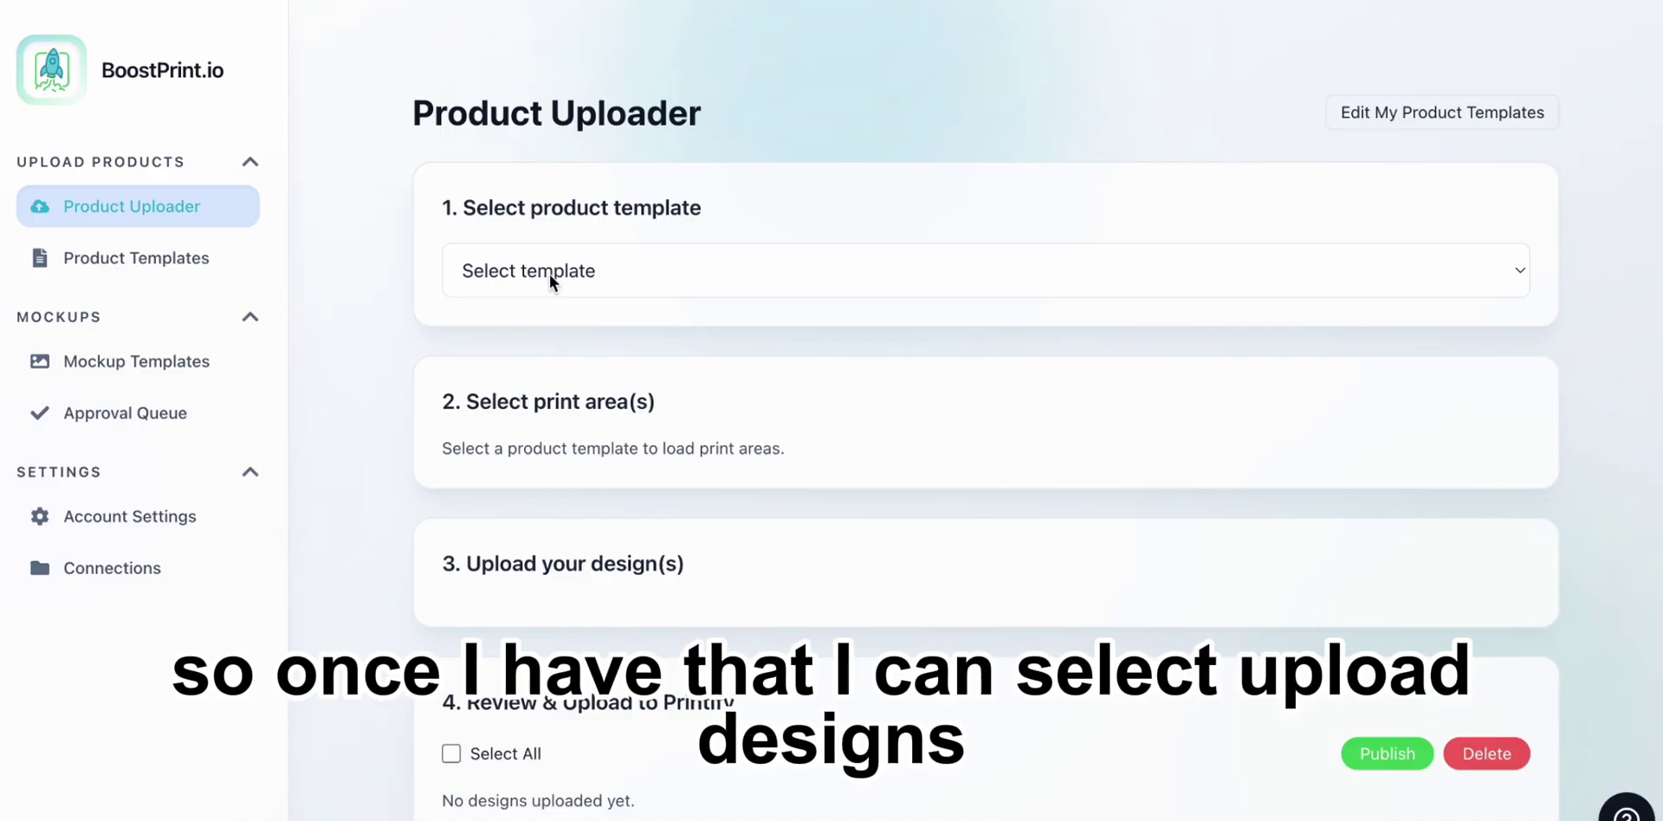
pyautogui.click(559, 279)
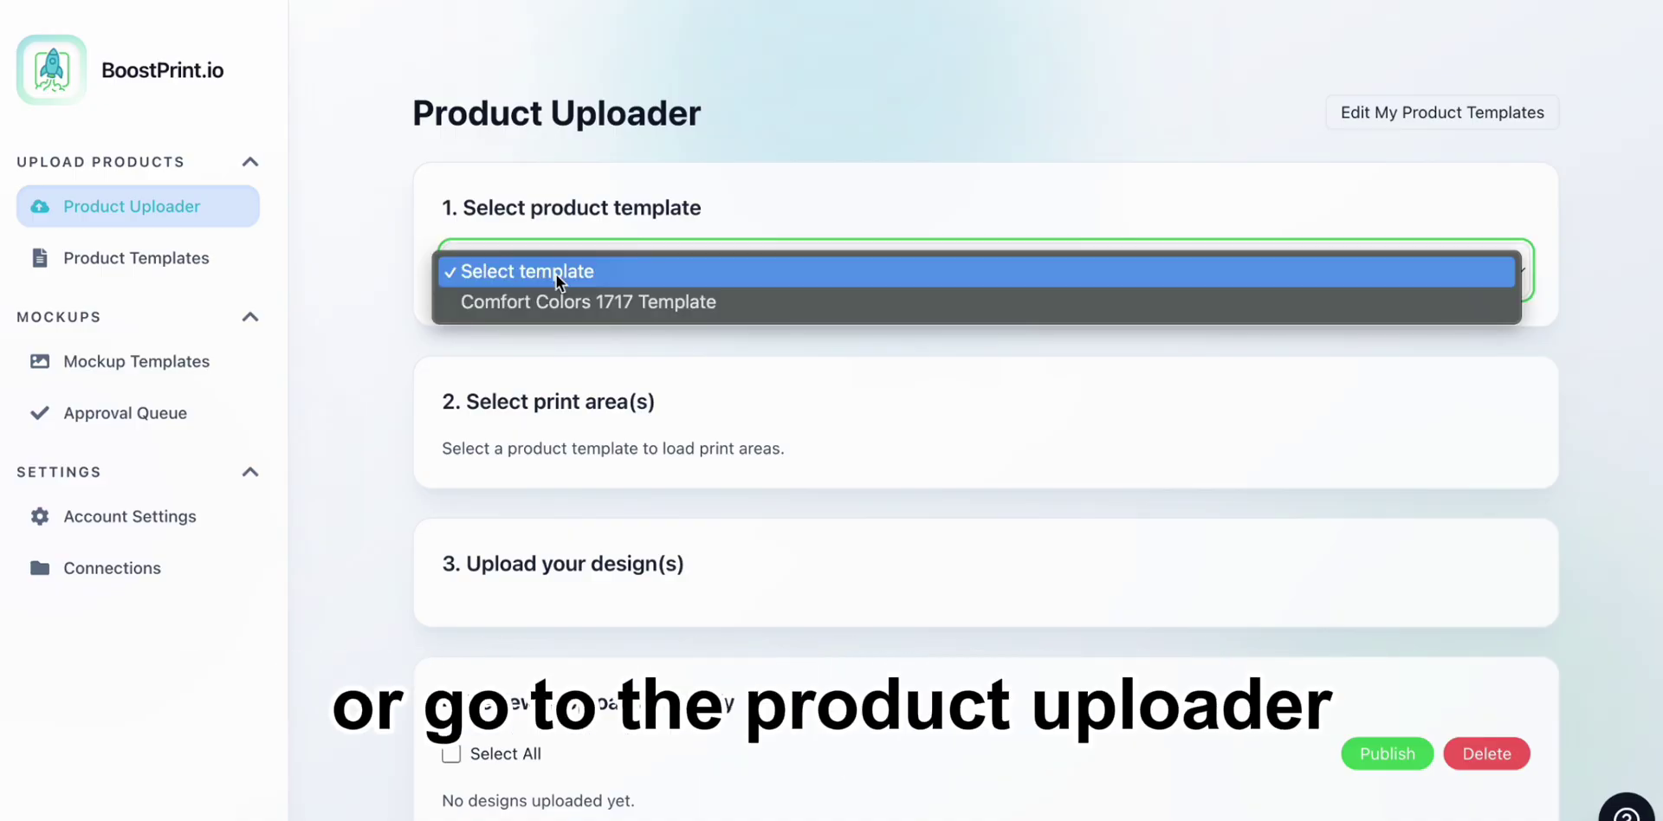
pyautogui.click(612, 303)
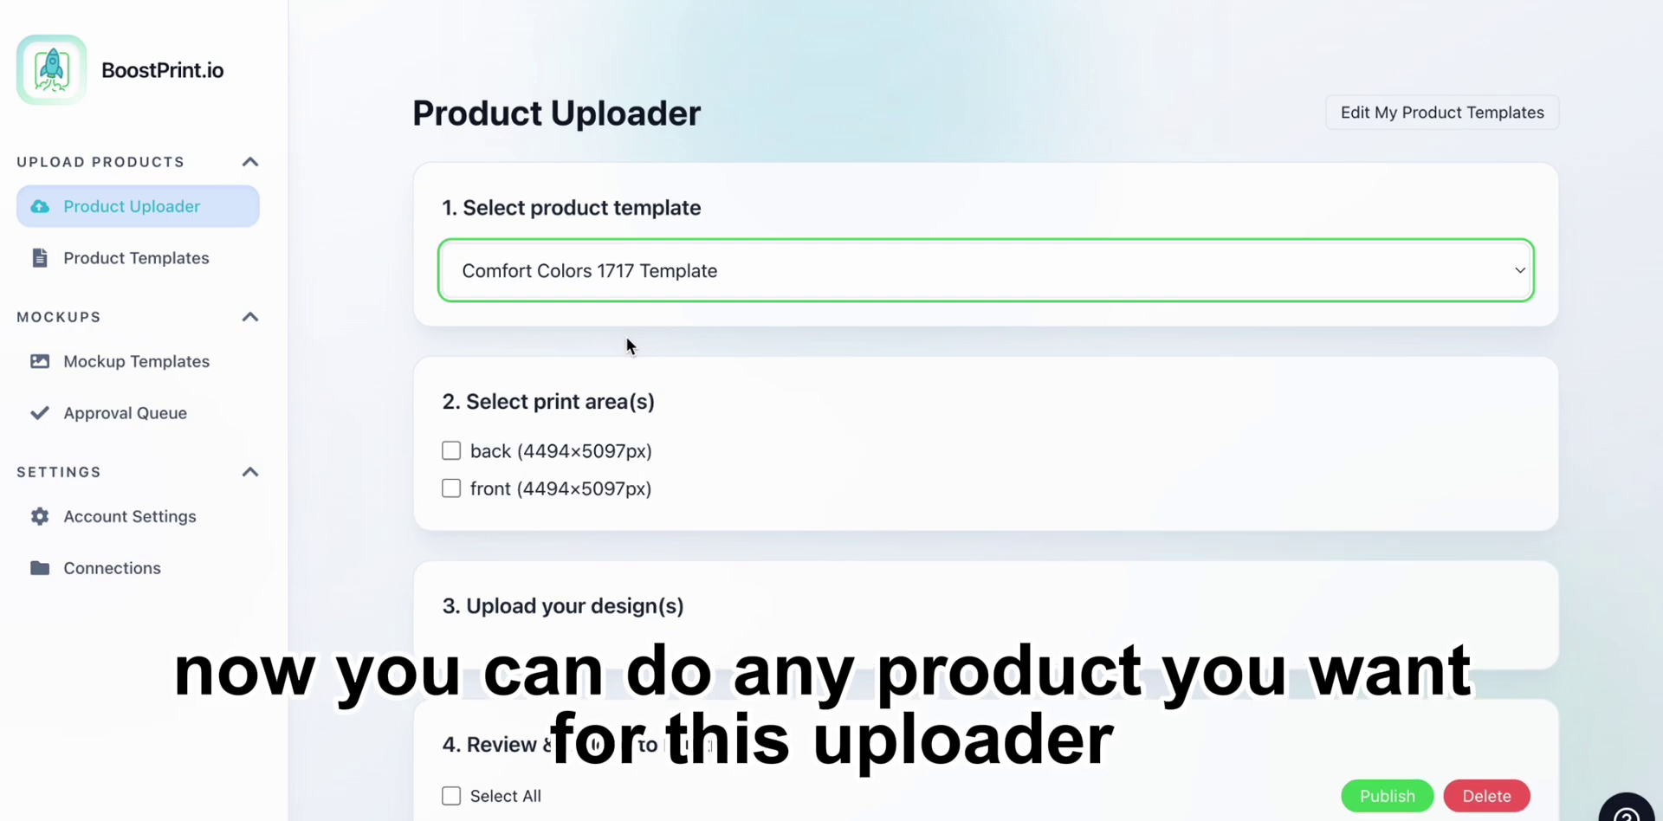
# - Keep only the front print area (4494×5097 px), unticking back
pyautogui.scroll(-1, 628, 345)
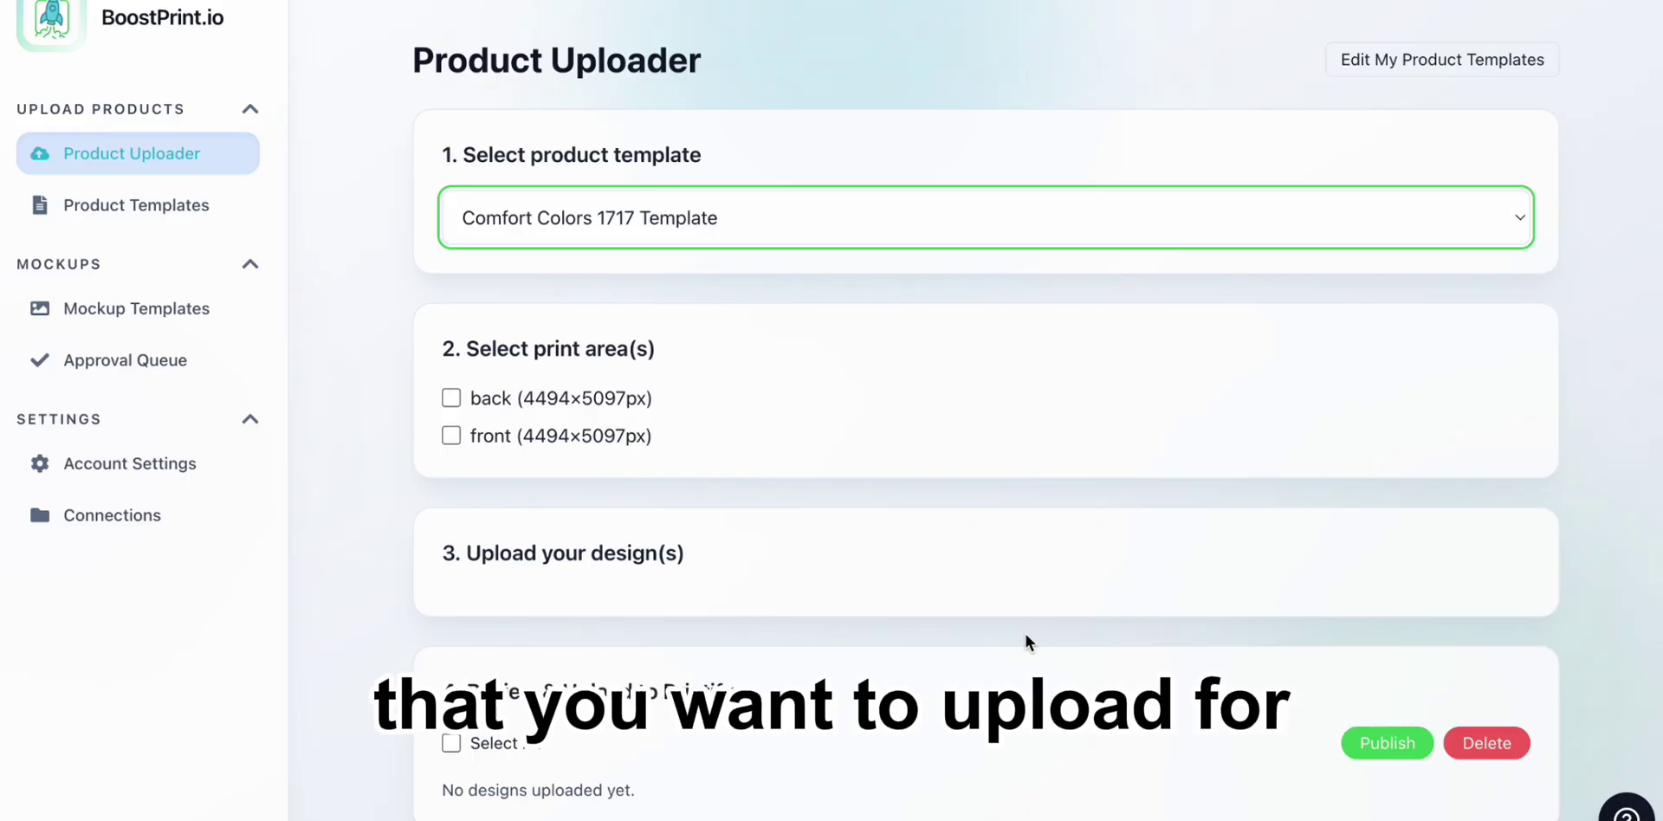
pyautogui.click(623, 438)
pyautogui.click(606, 404)
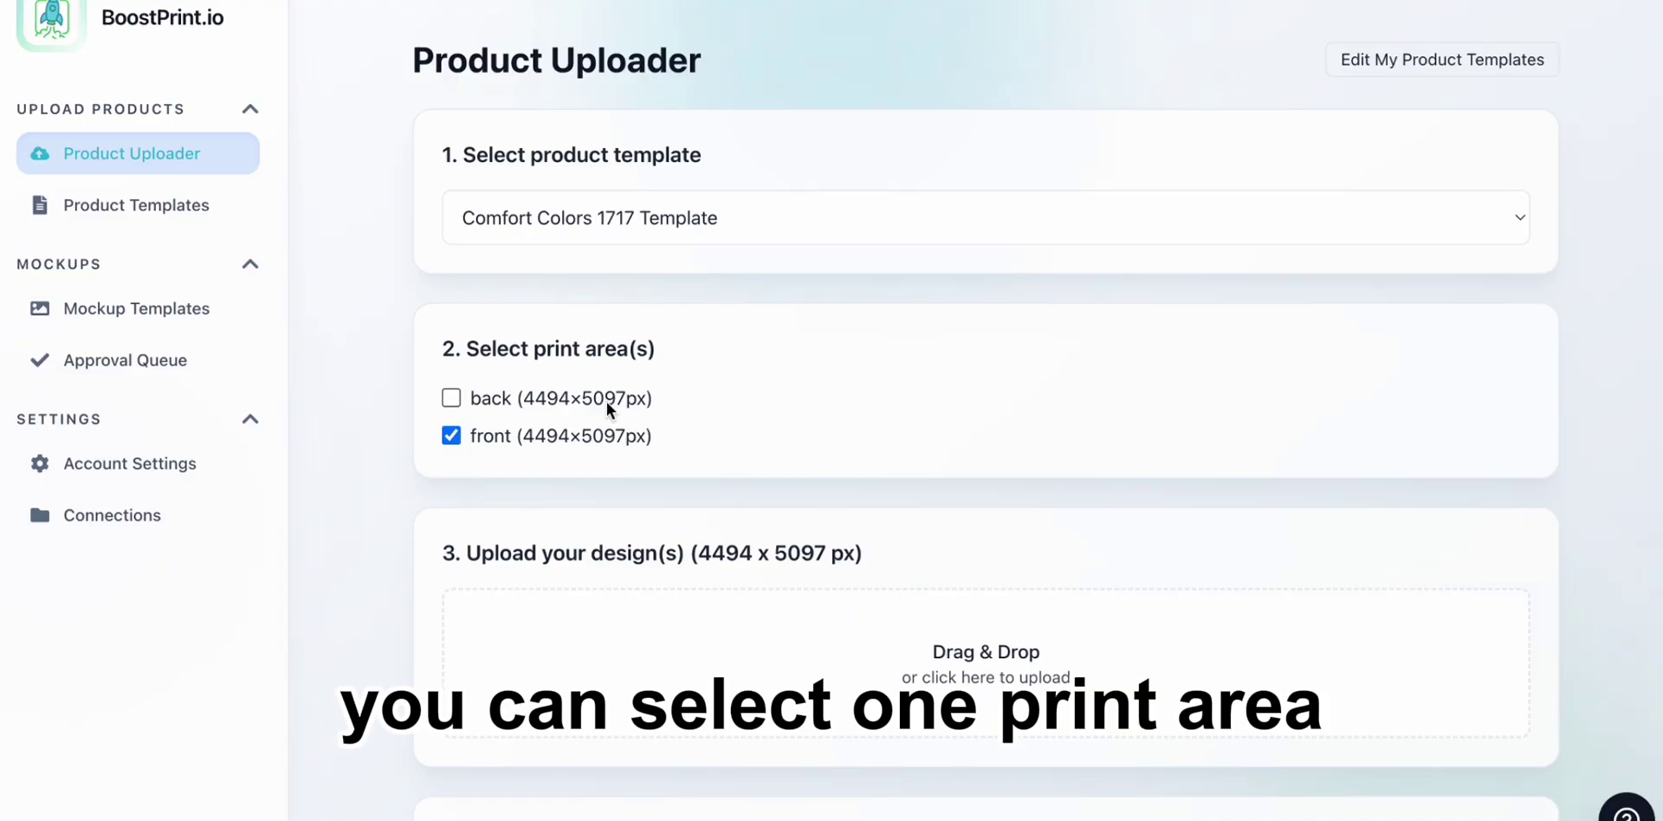
pyautogui.scroll(-4, 855, 544)
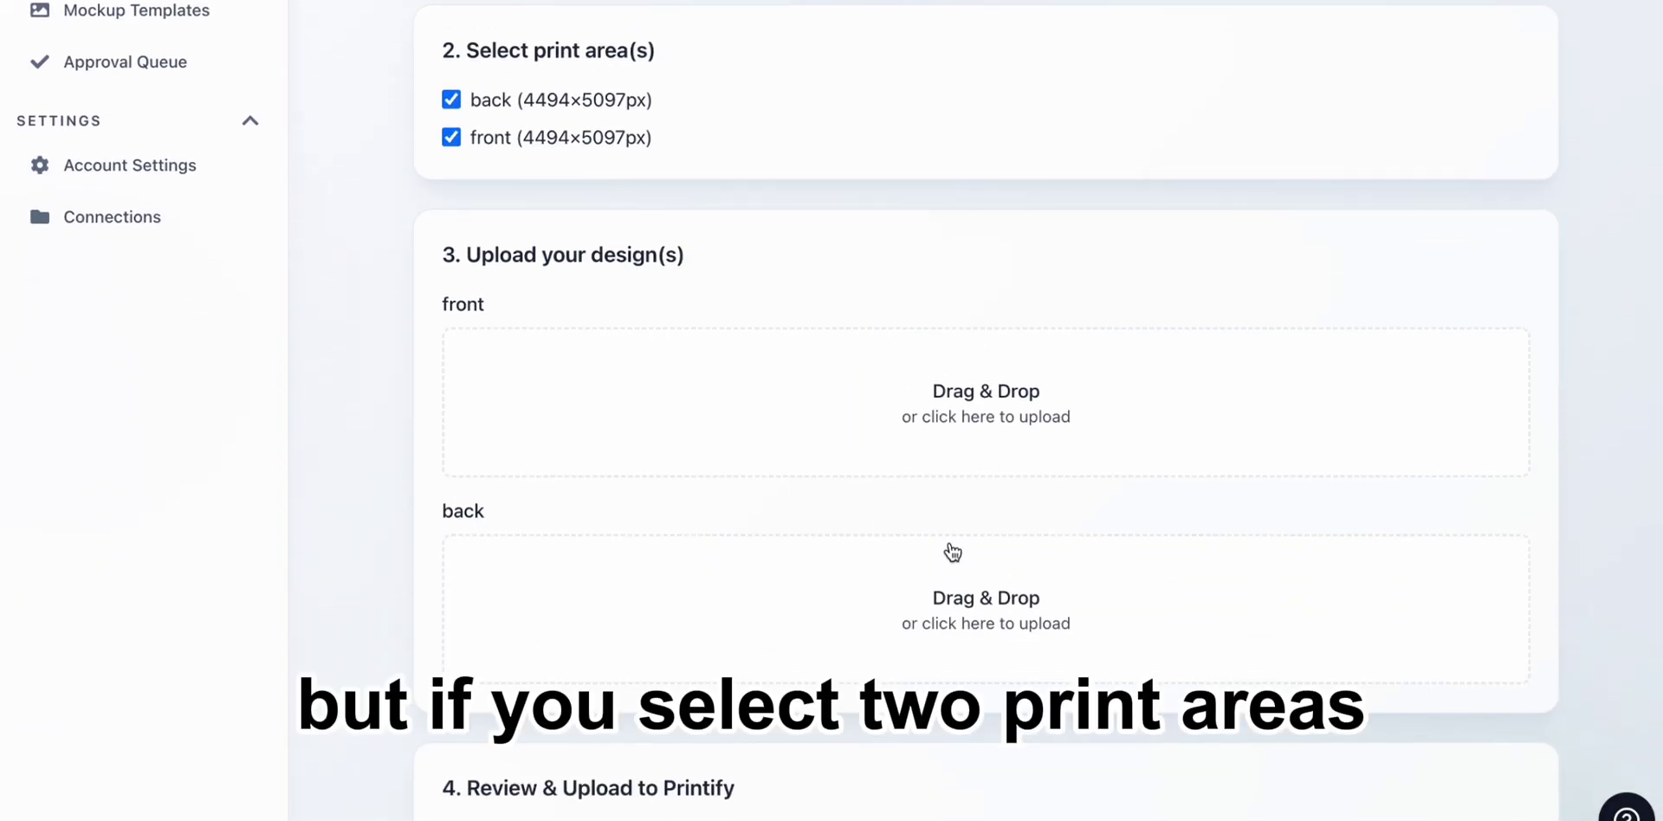
pyautogui.scroll(1, 951, 551)
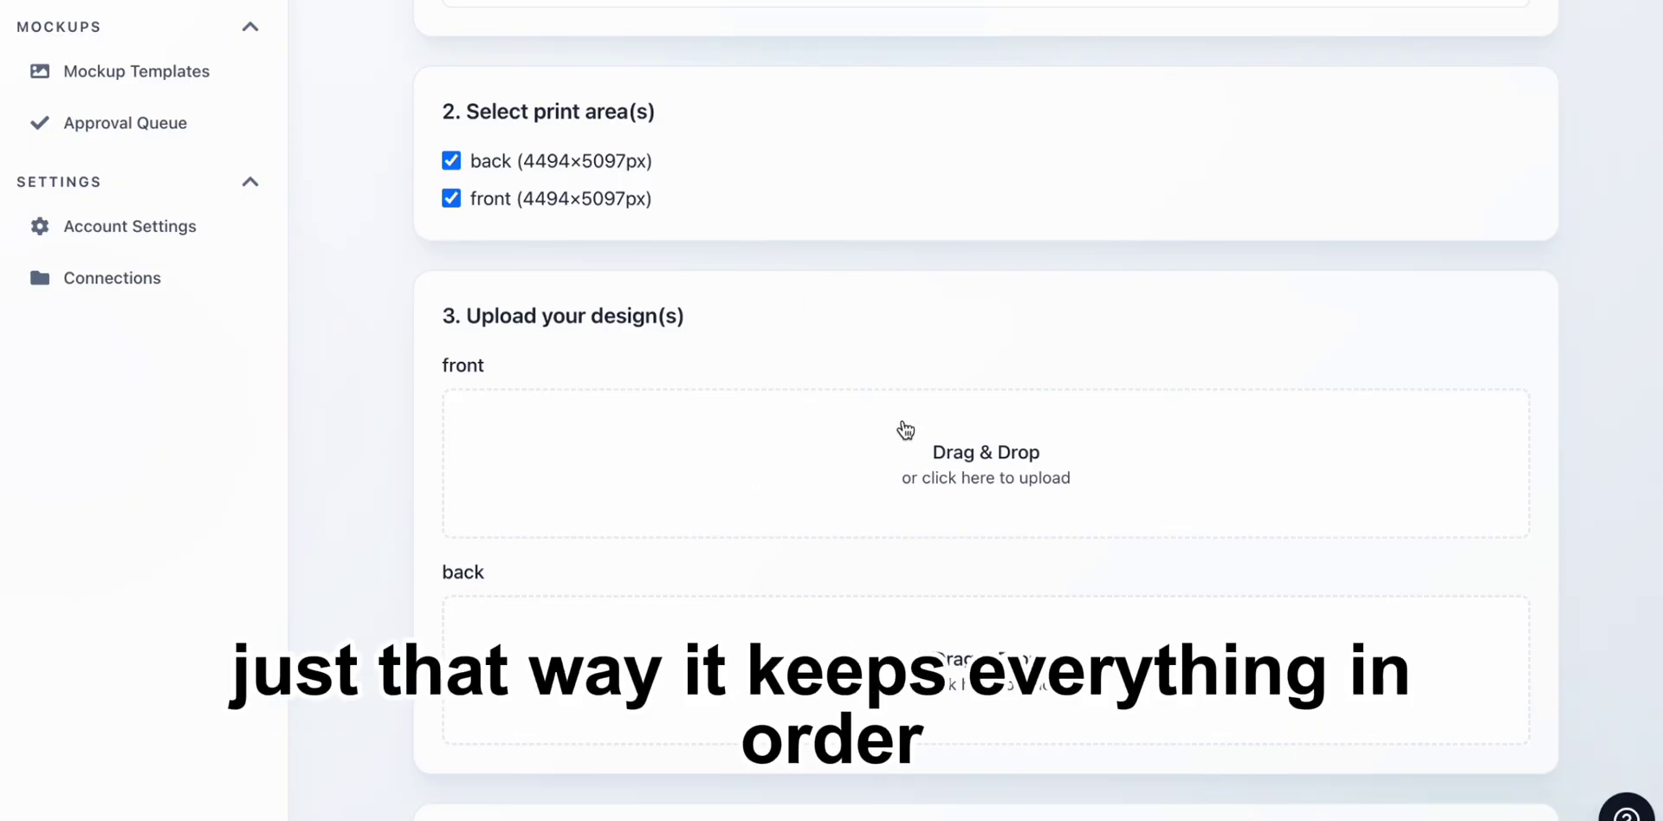
pyautogui.click(637, 164)
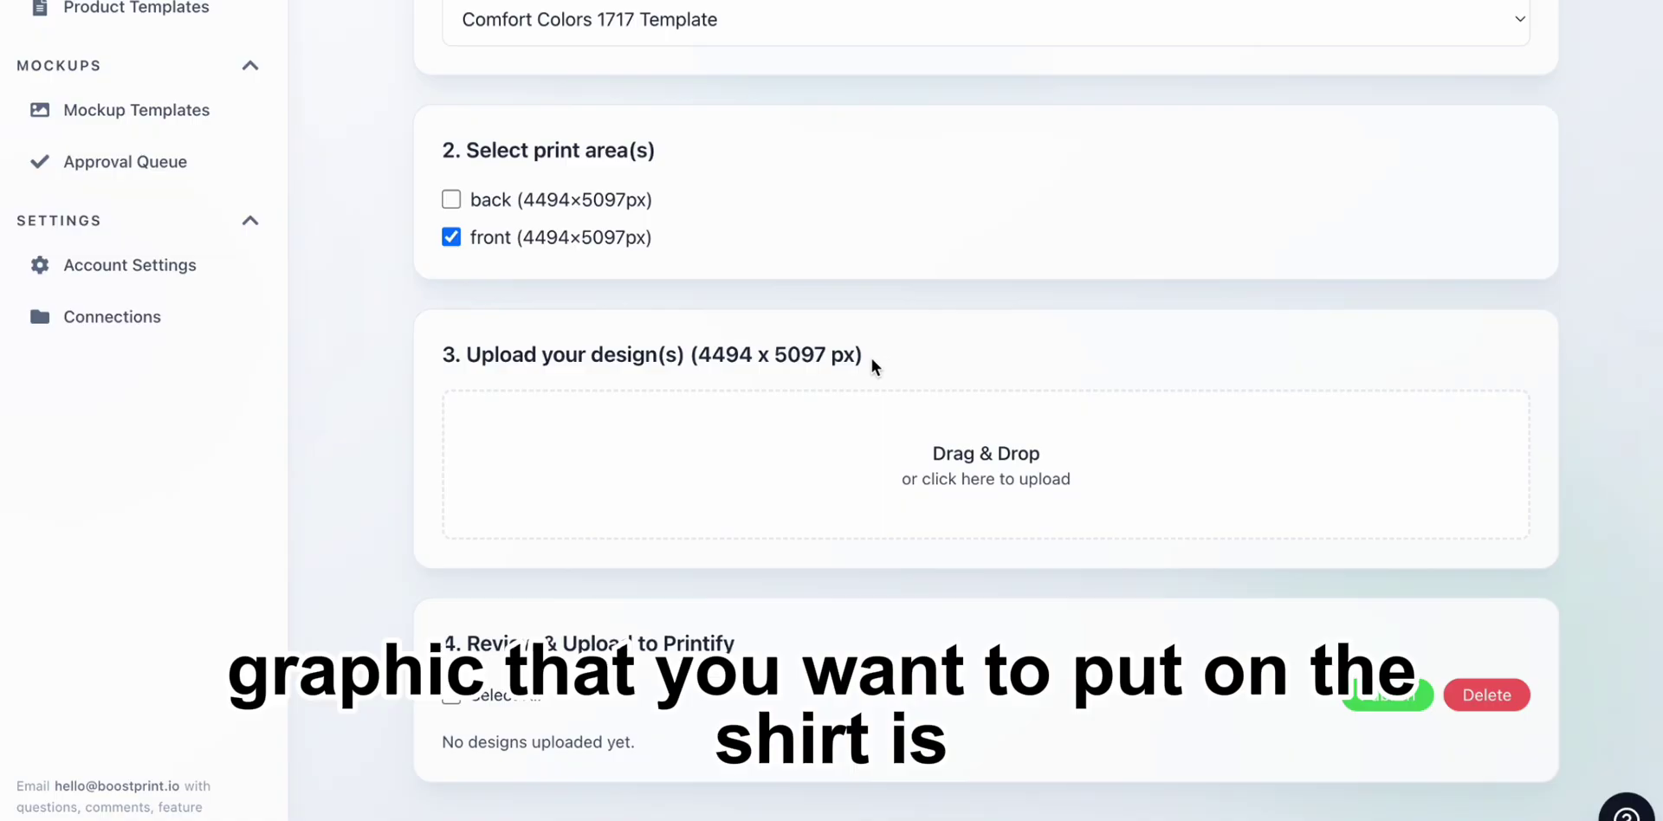
pyautogui.scroll(3, 911, 527)
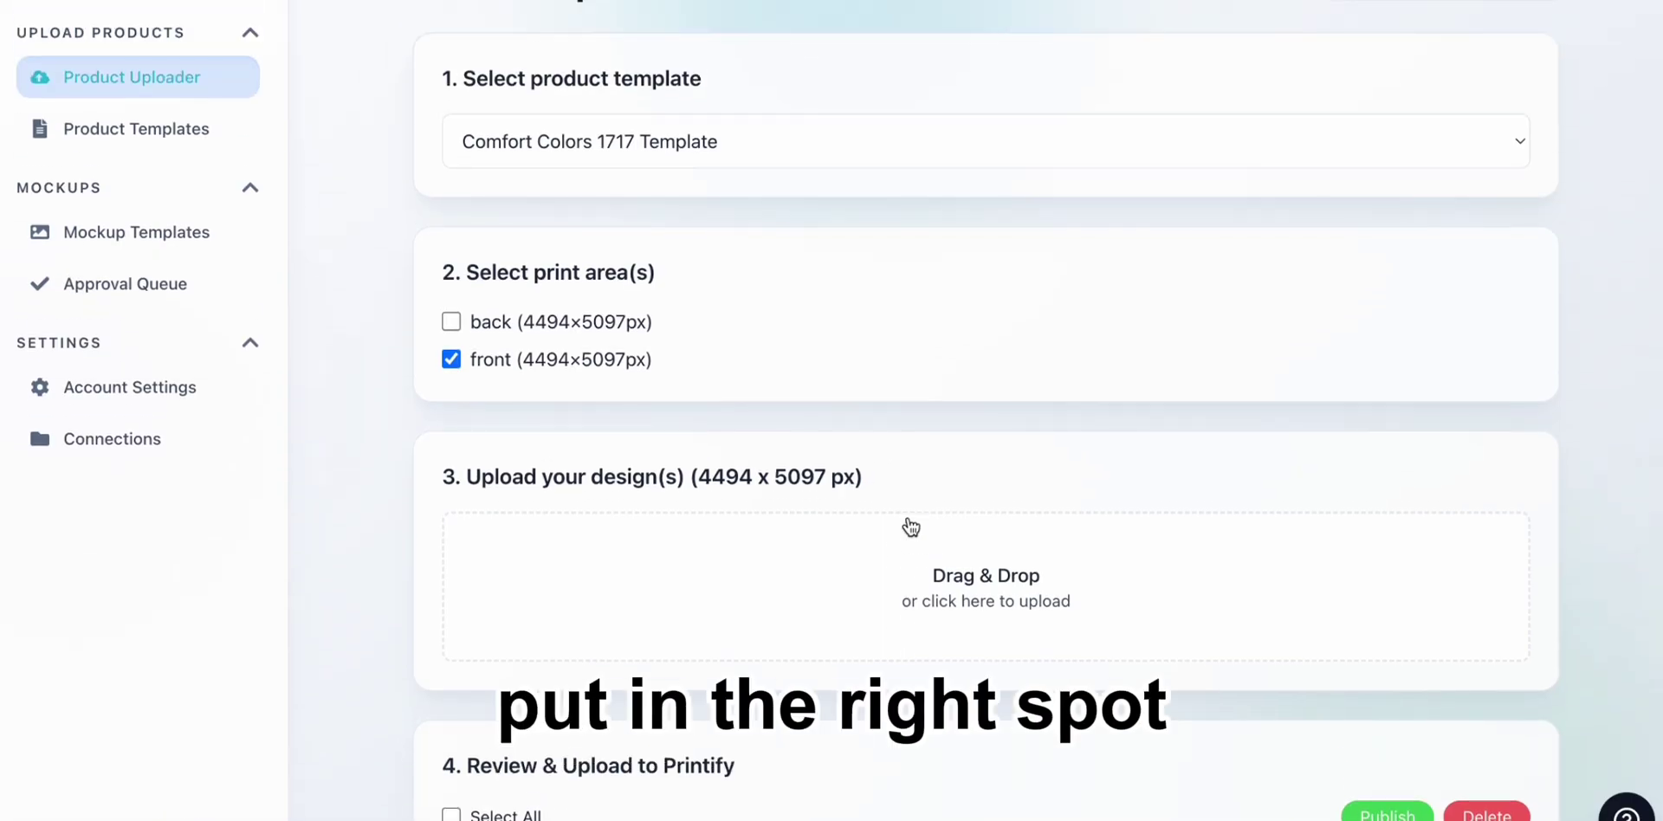
pyautogui.scroll(-3, 910, 526)
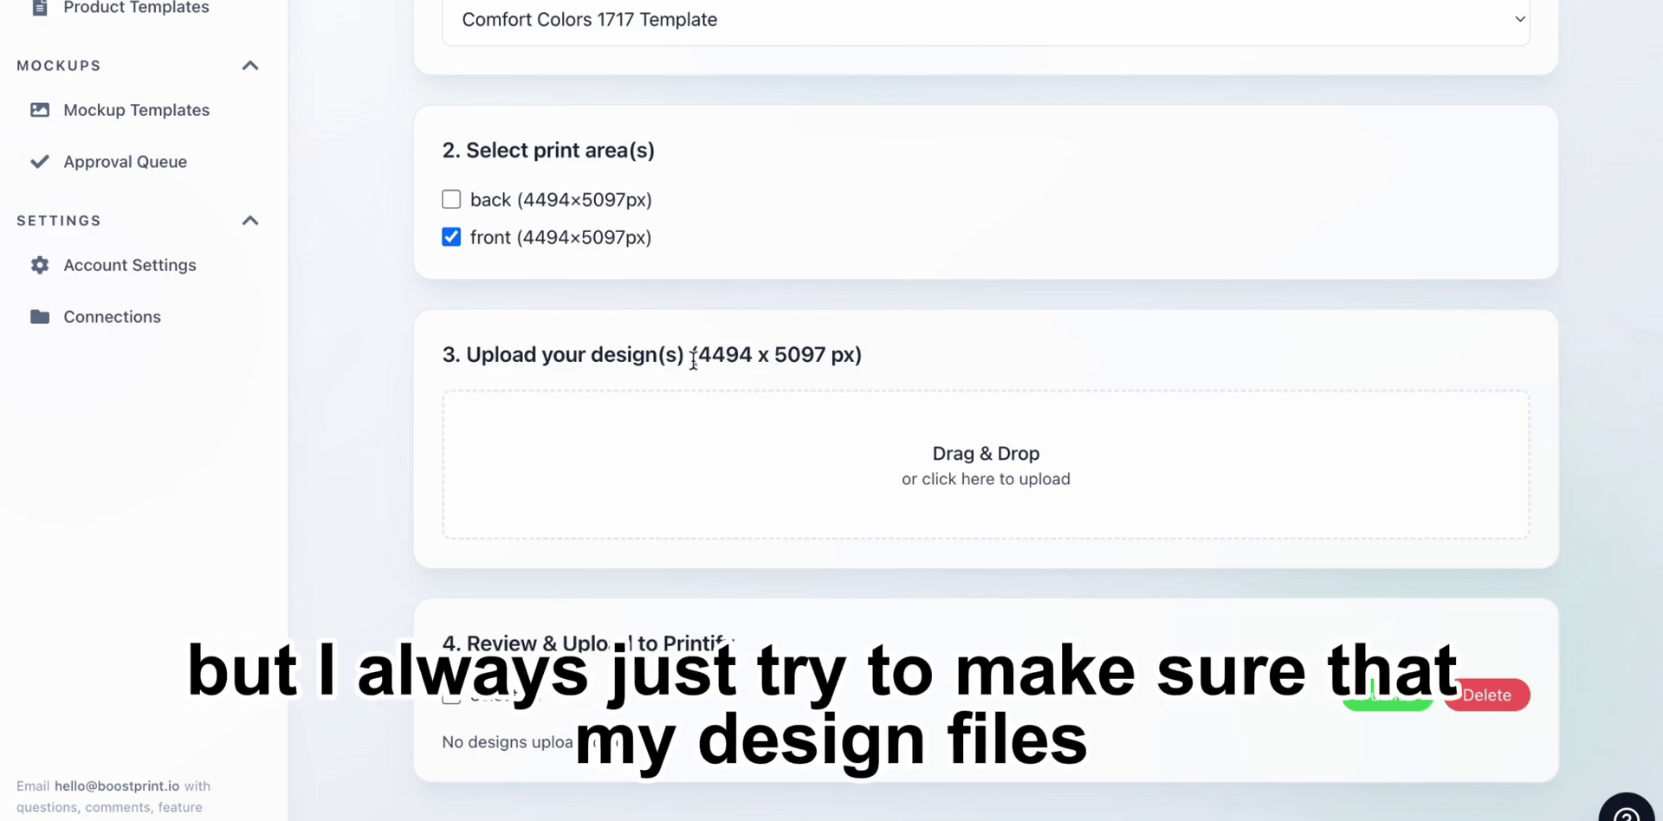
pyautogui.scroll(1, 847, 350)
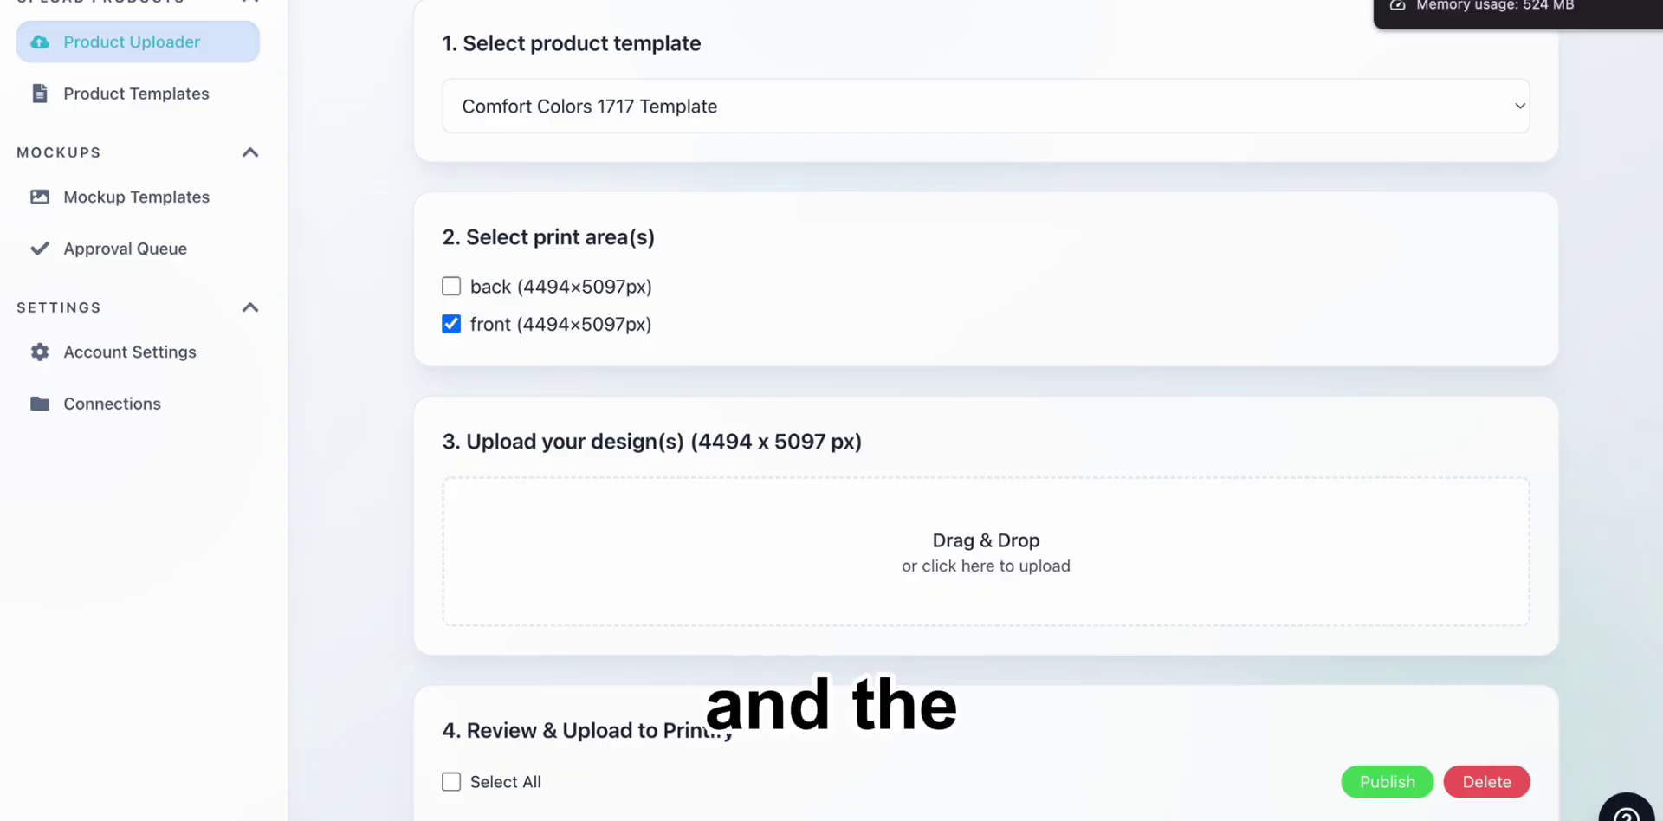
pyautogui.scroll(-1, 1355, 297)
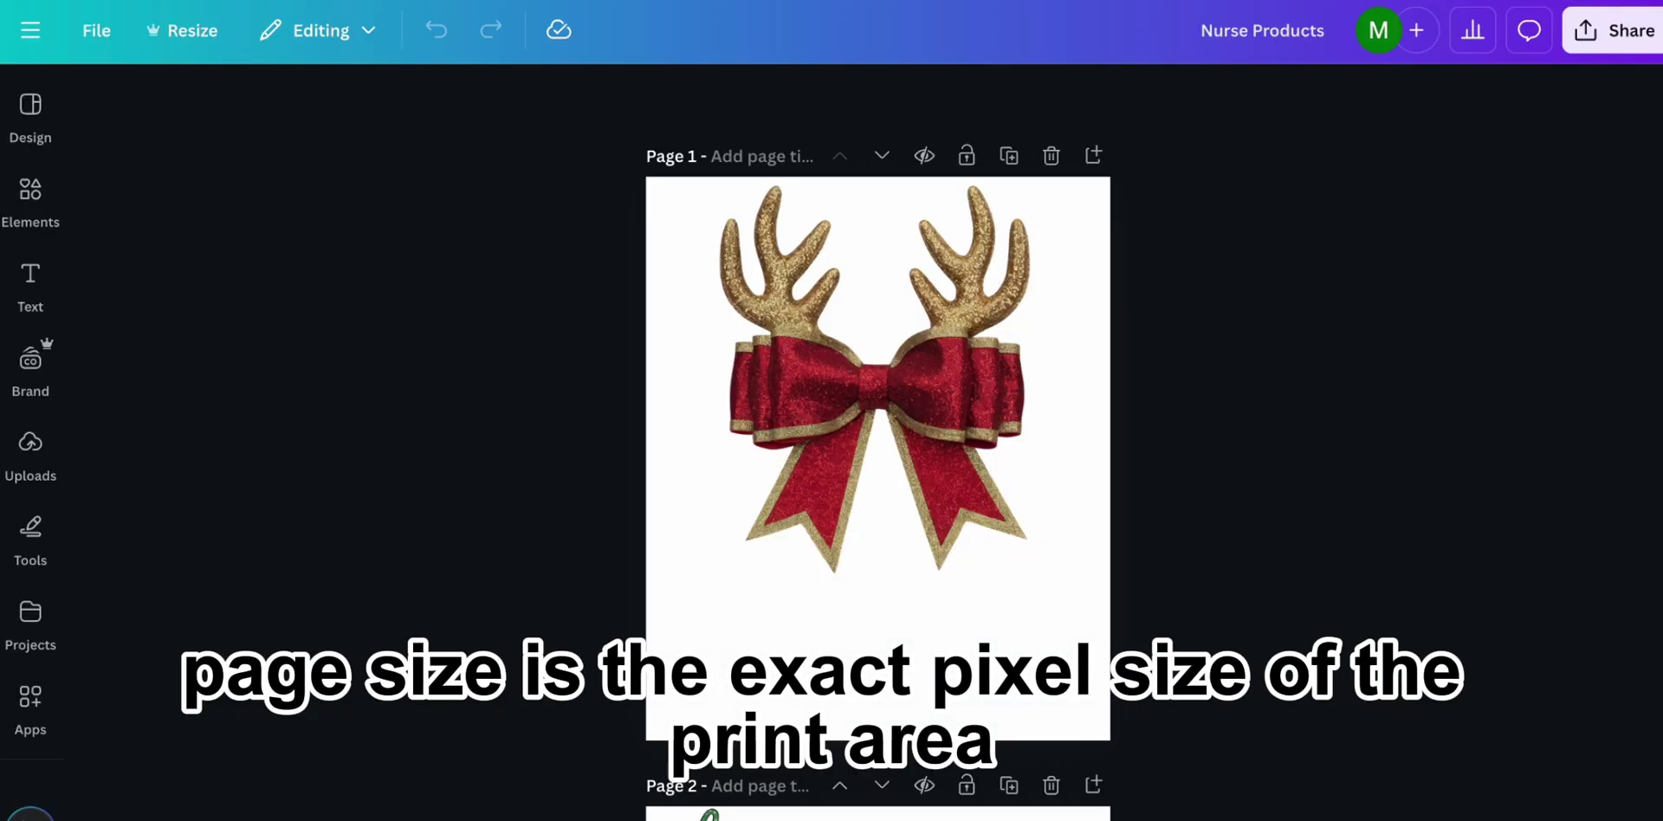
# - Check the 20 Christmas pages, then set Canva's download to PNG, pages 1–20, transparent background
pyautogui.scroll(-15, 1330, 277)
pyautogui.scroll(-20, 1329, 276)
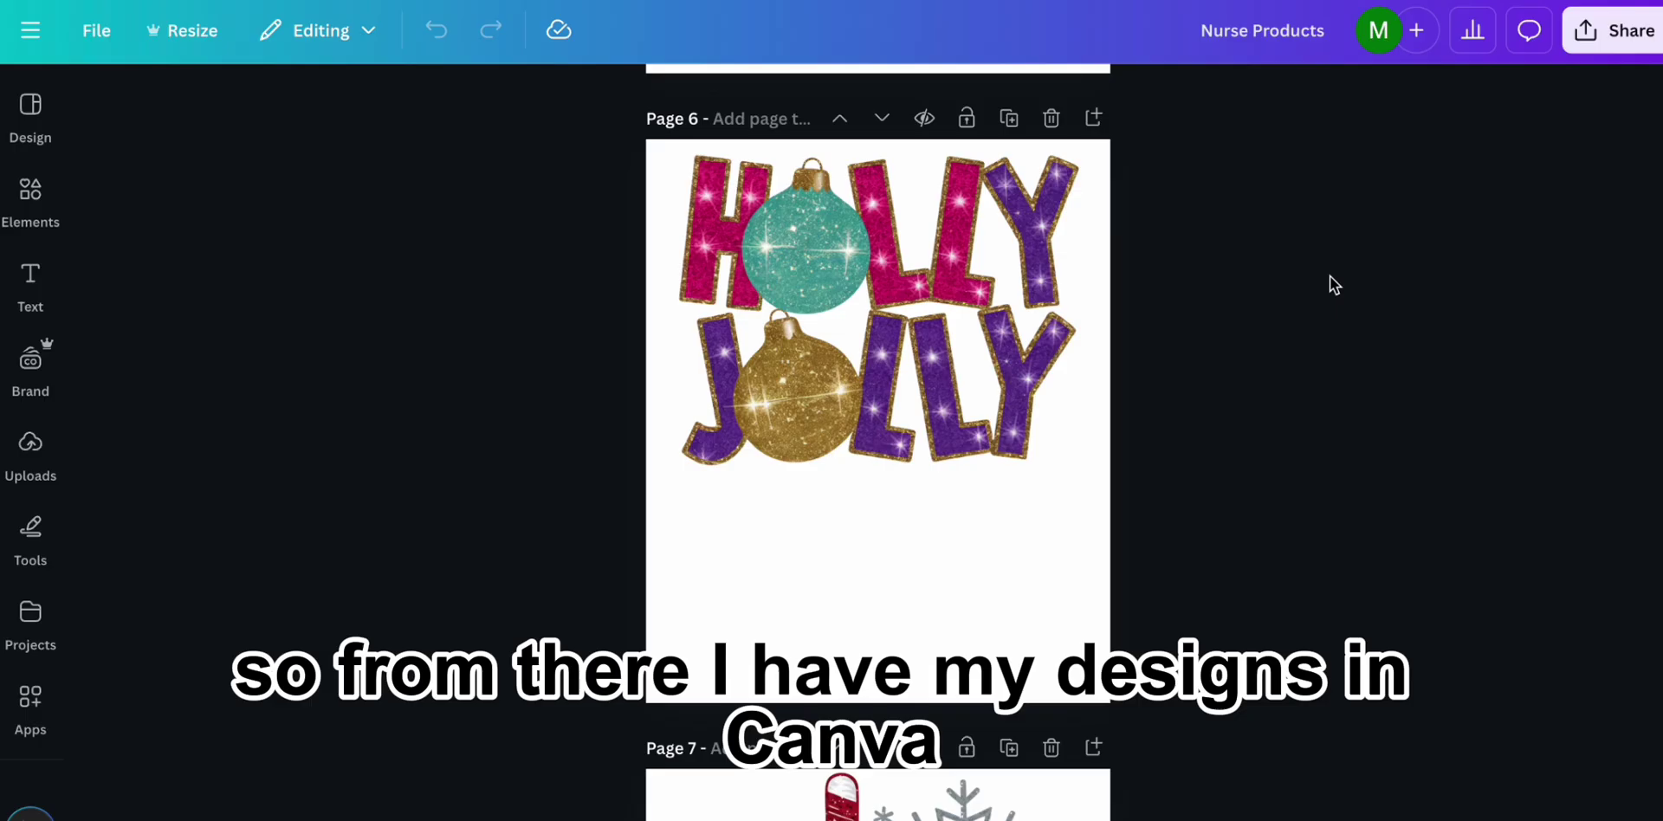
pyautogui.scroll(-7, 1329, 277)
pyautogui.scroll(20, 1329, 277)
pyautogui.scroll(7, 1329, 278)
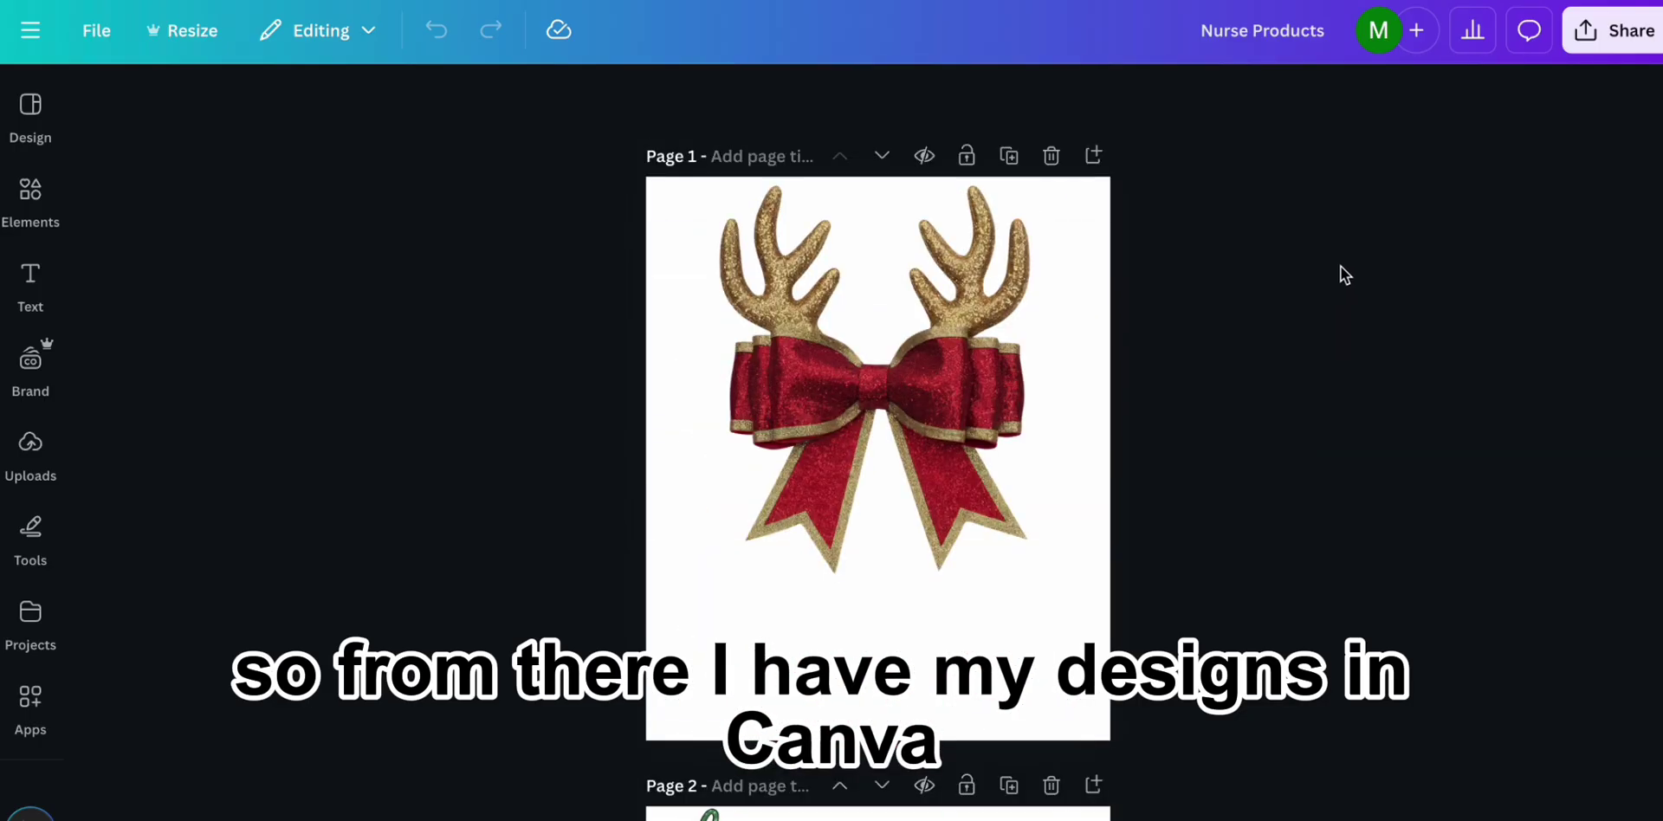
pyautogui.click(1611, 52)
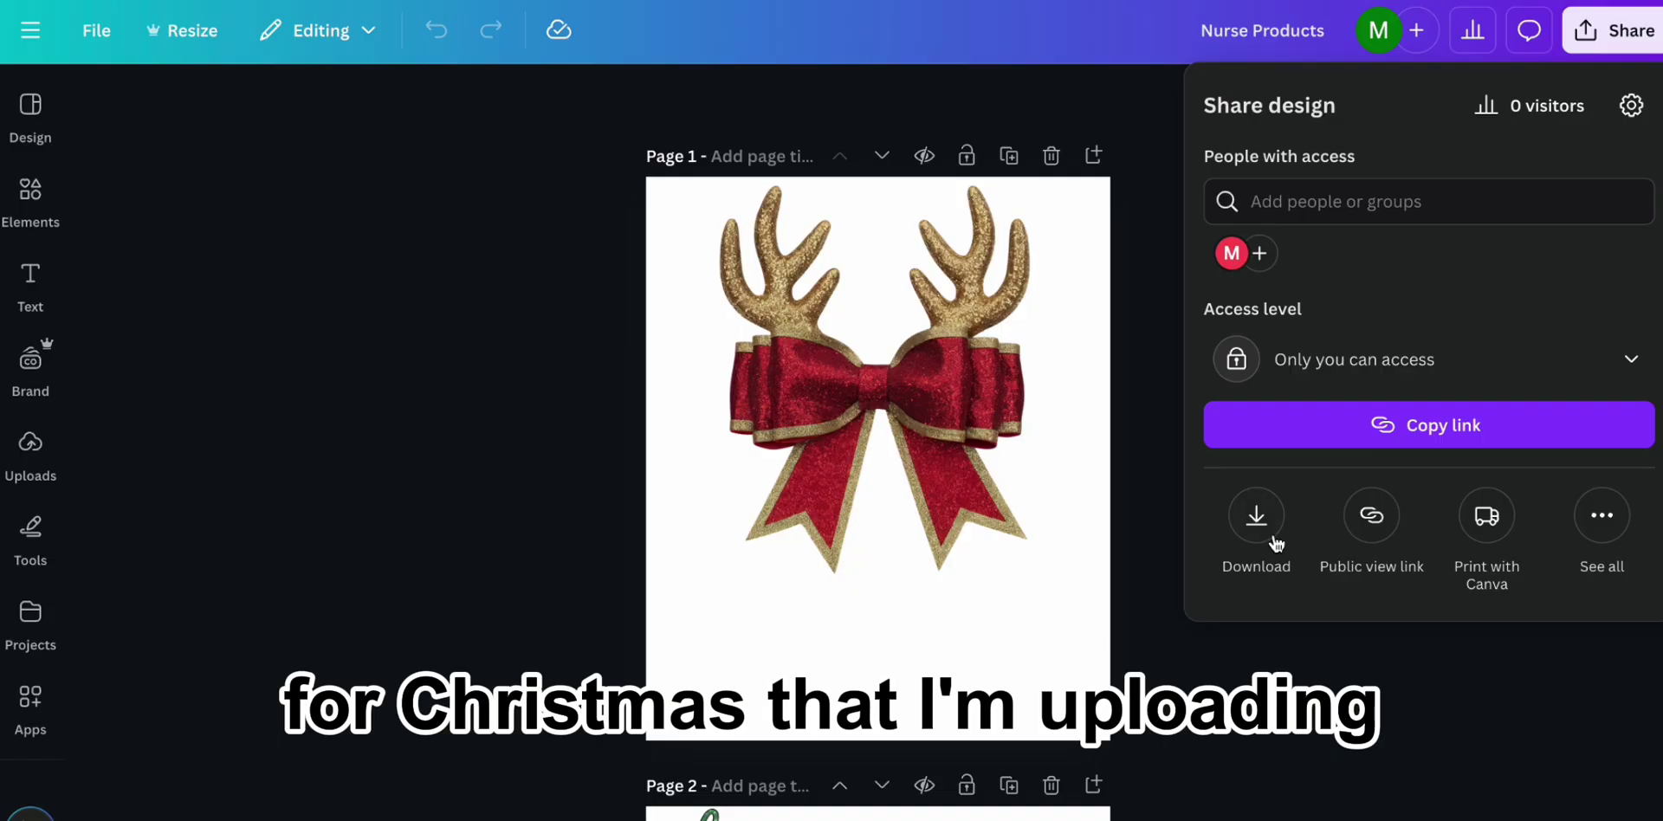
pyautogui.click(1275, 540)
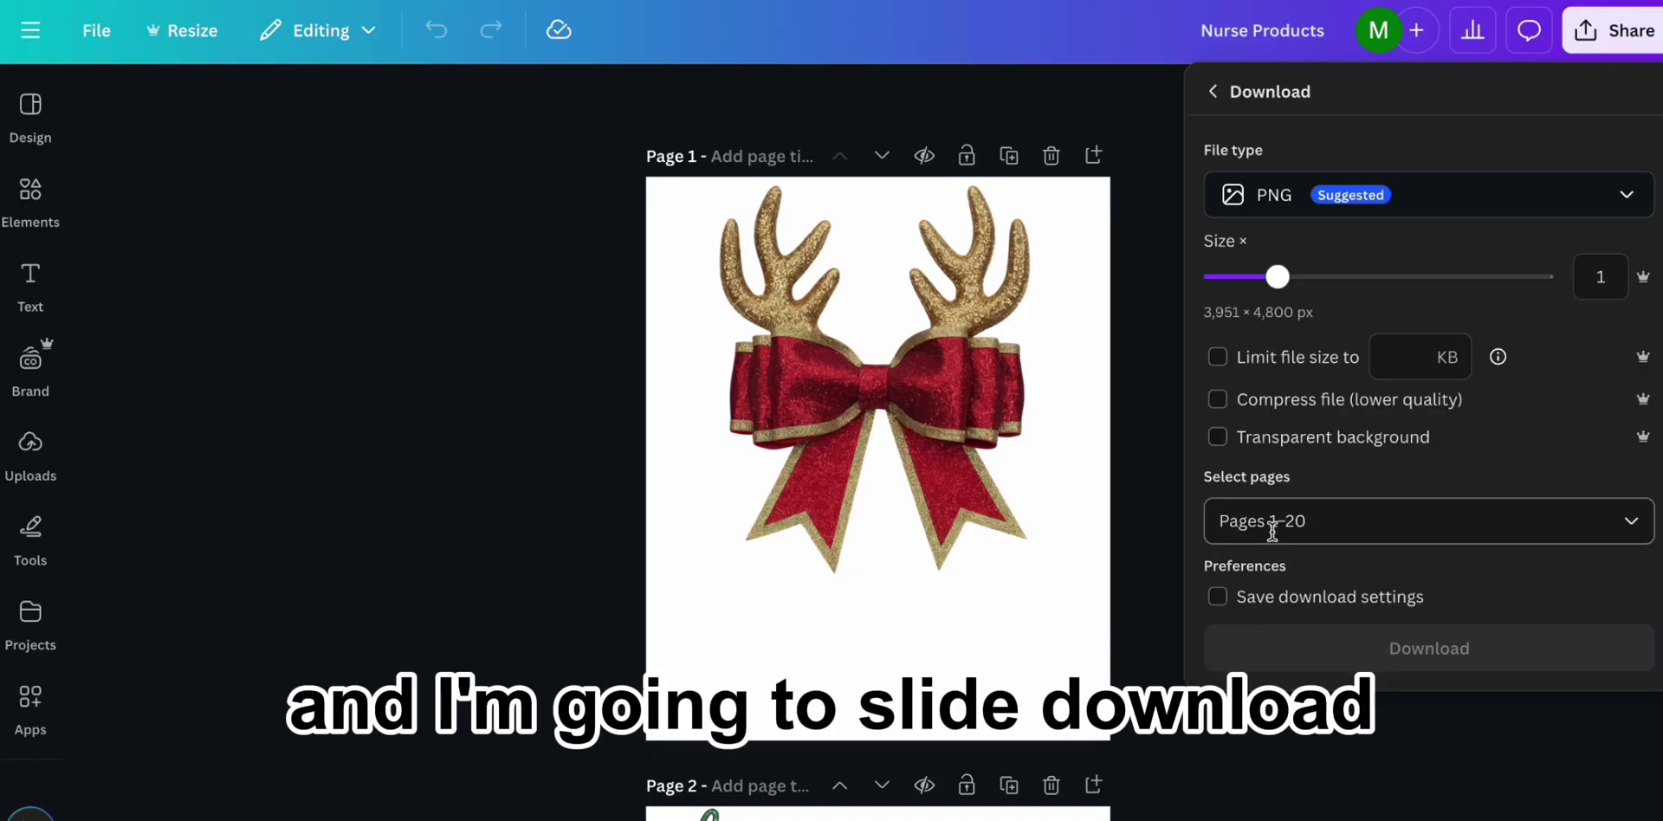
pyautogui.click(1342, 445)
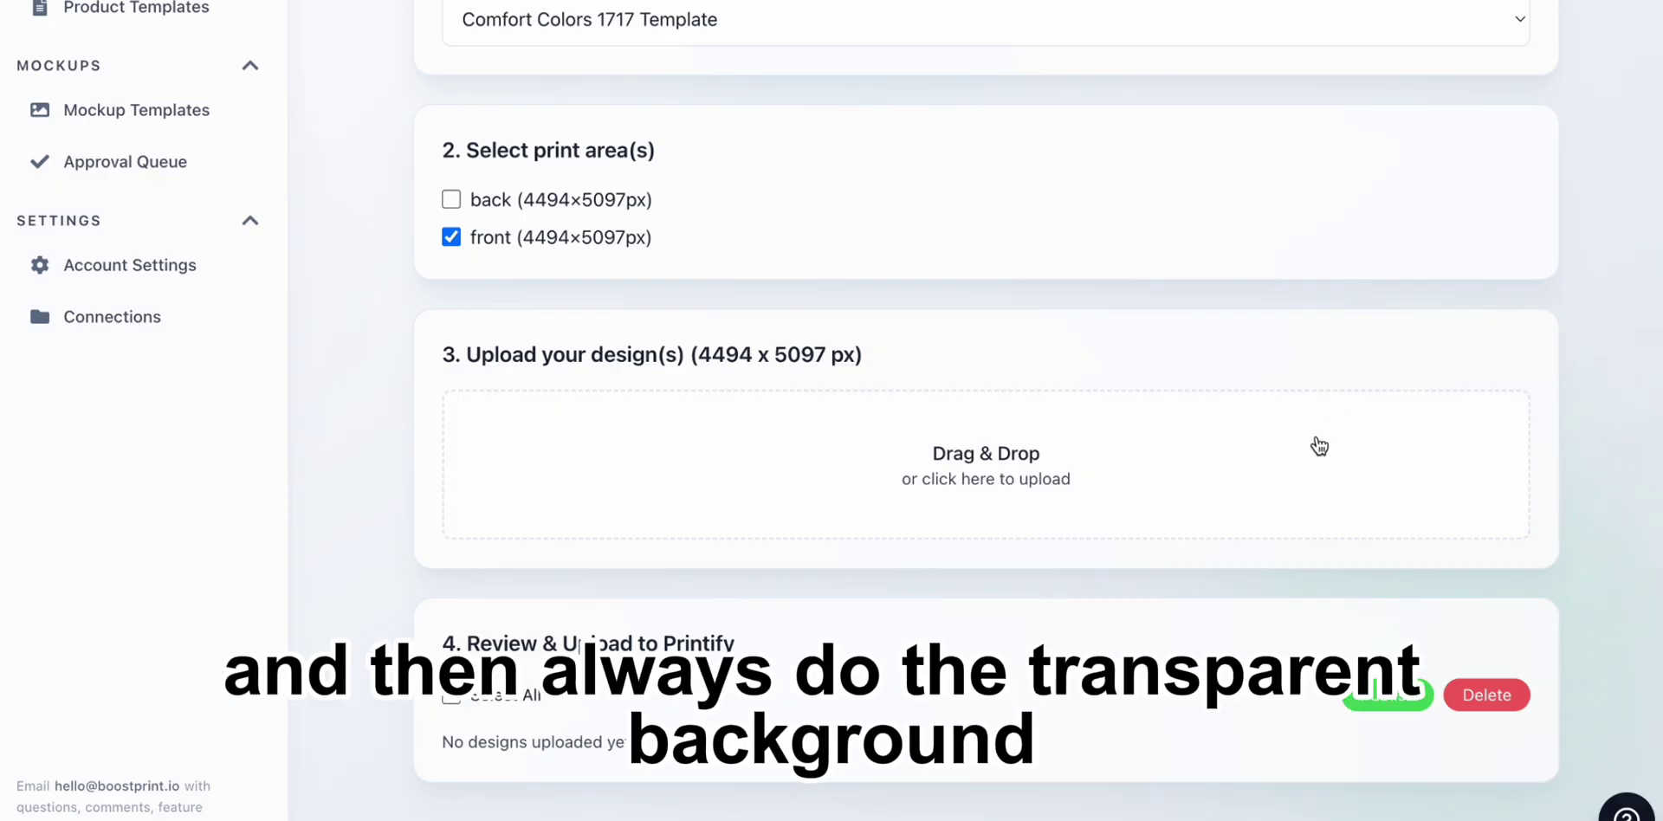
# - Look over the uploaded designs on the Comfort Colors 1717 template and tick Select All in section 4
pyautogui.scroll(-1, 1602, 292)
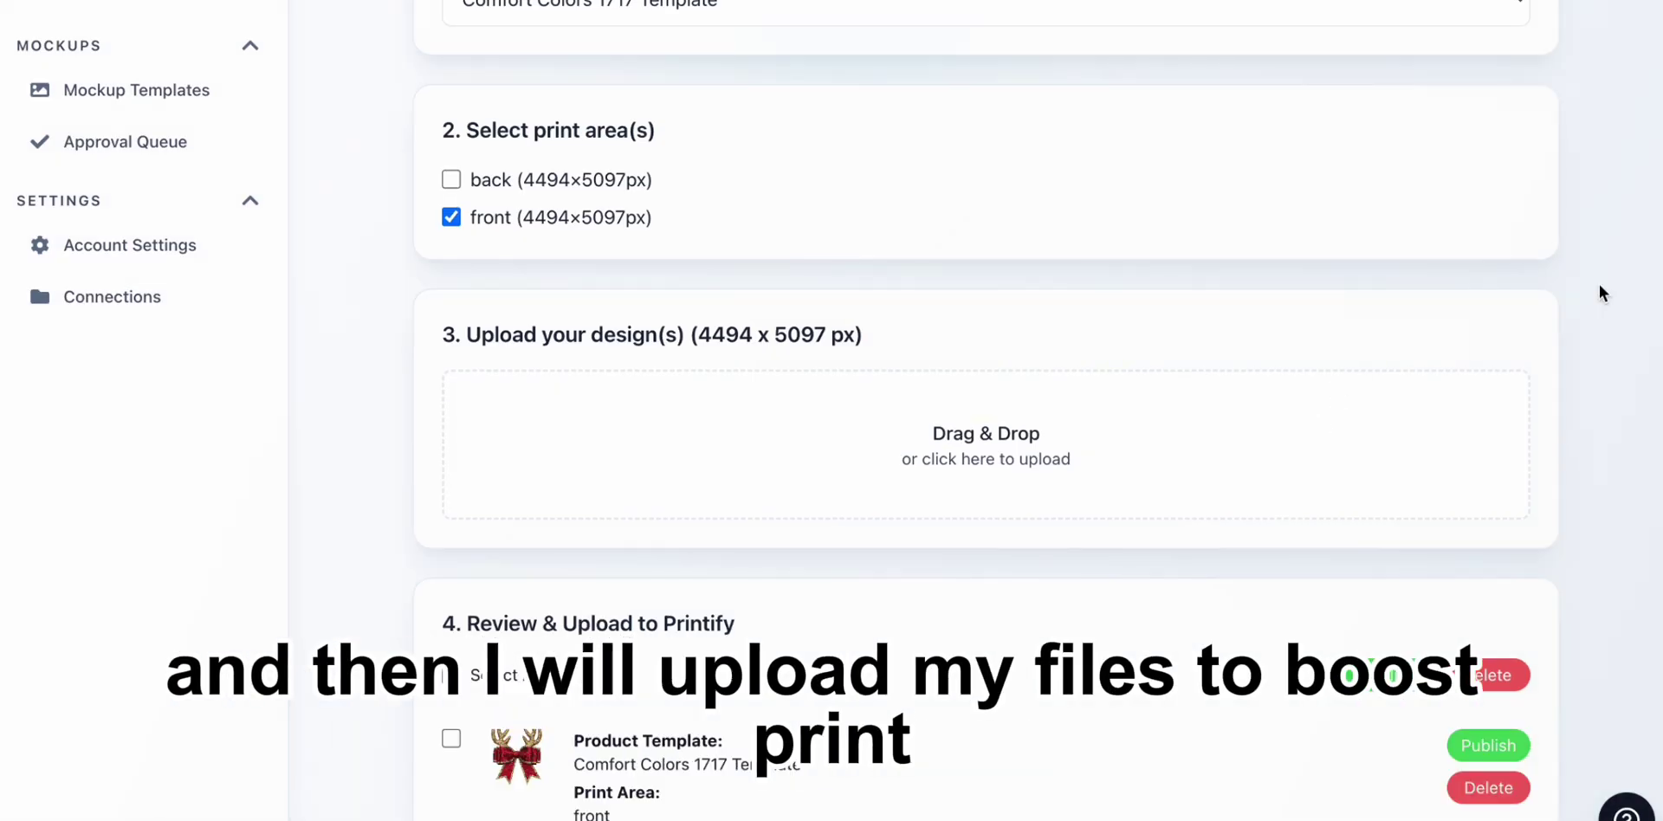
pyautogui.scroll(-5, 1599, 293)
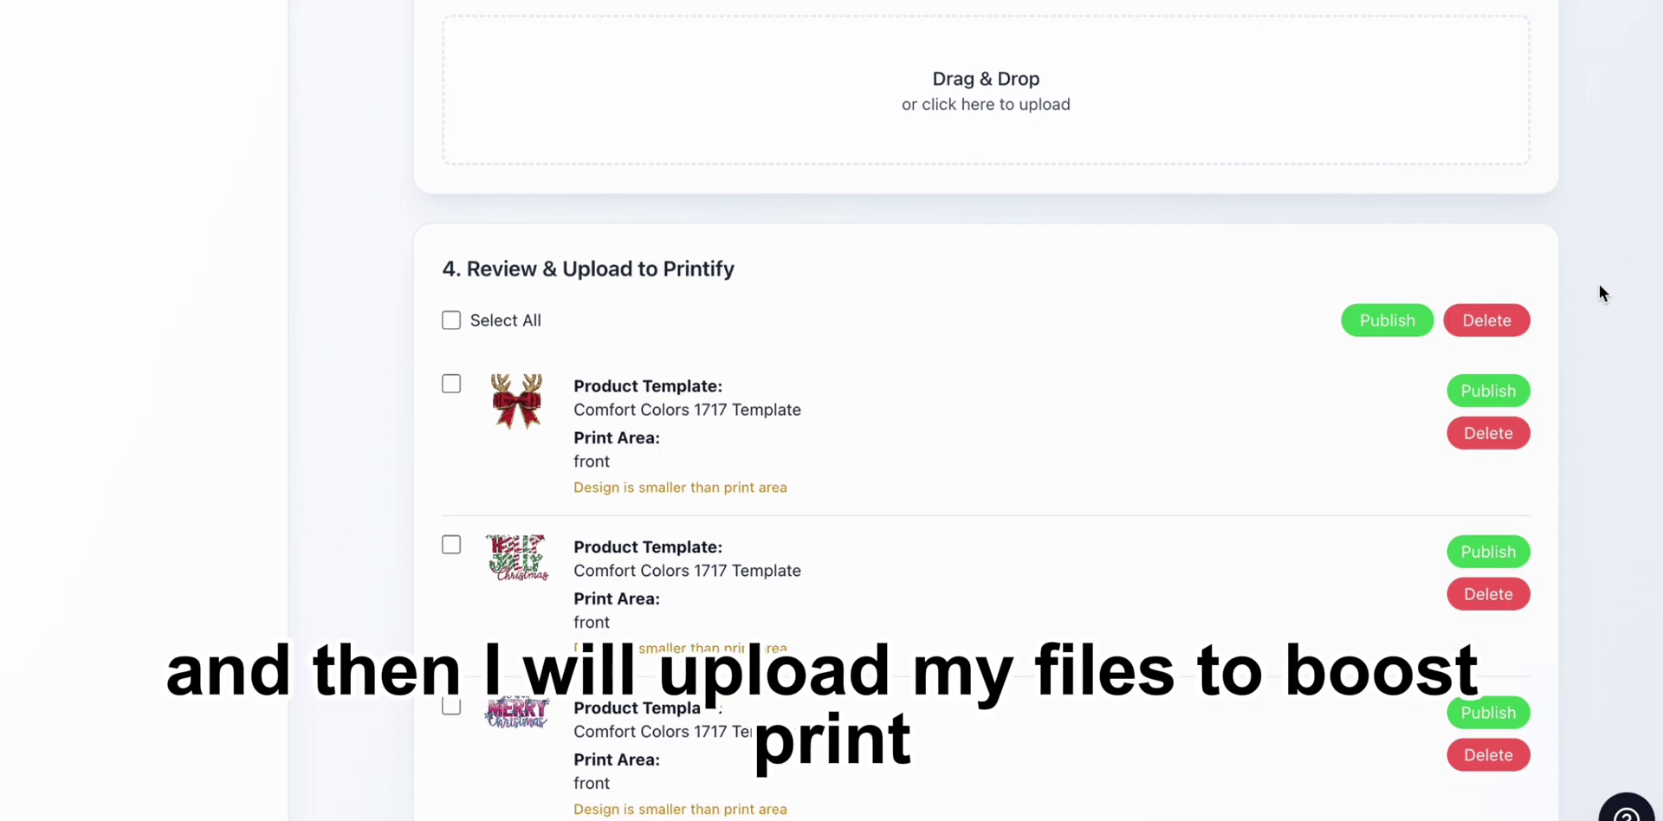
pyautogui.scroll(-4, 1599, 293)
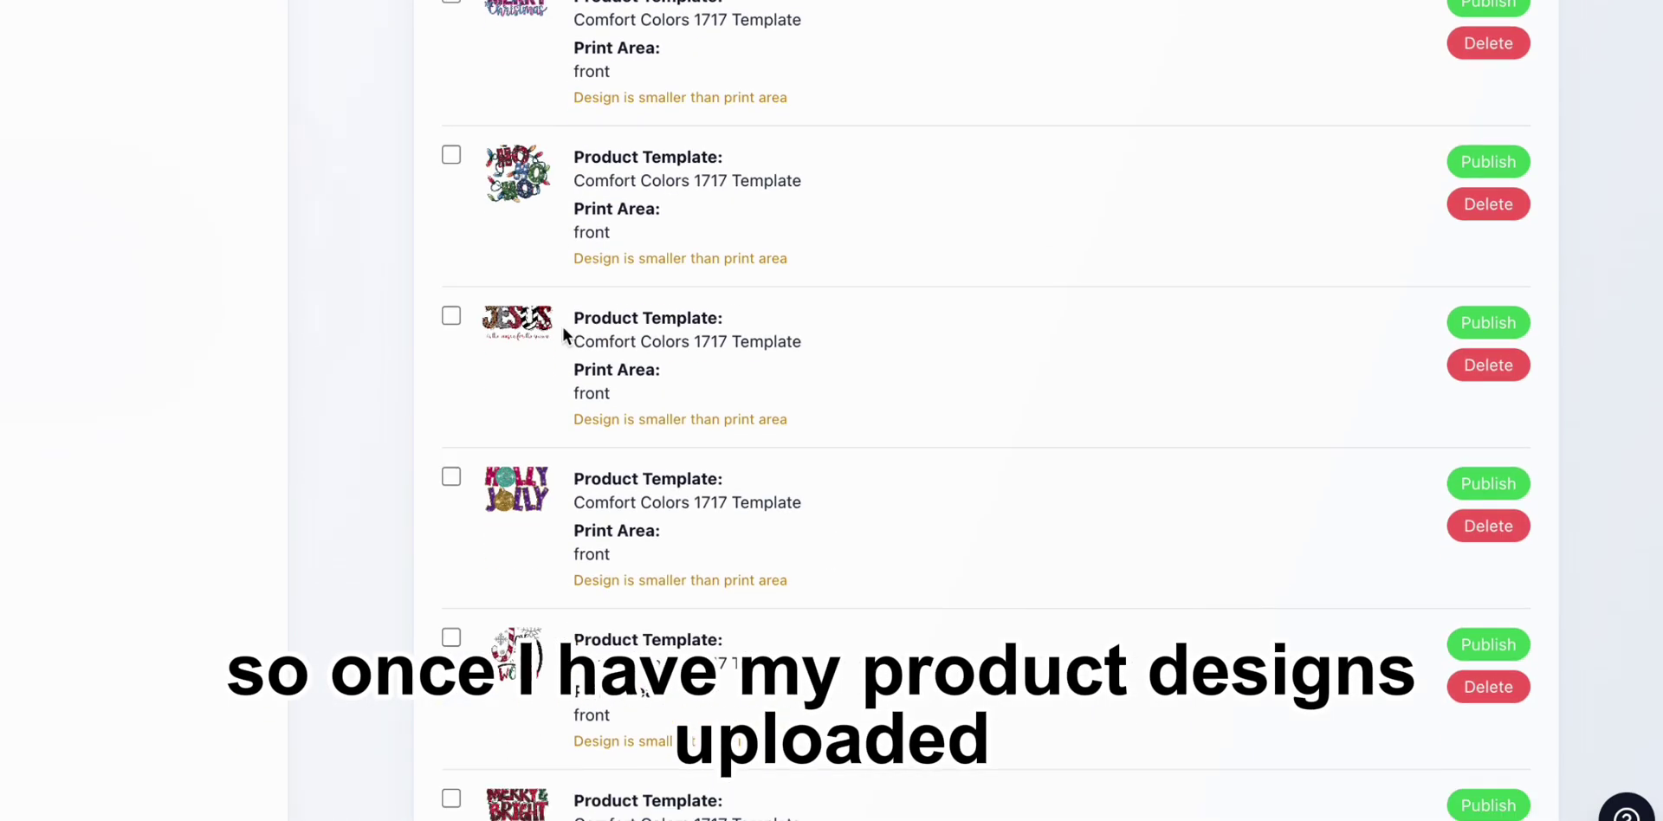
pyautogui.scroll(-15, 563, 329)
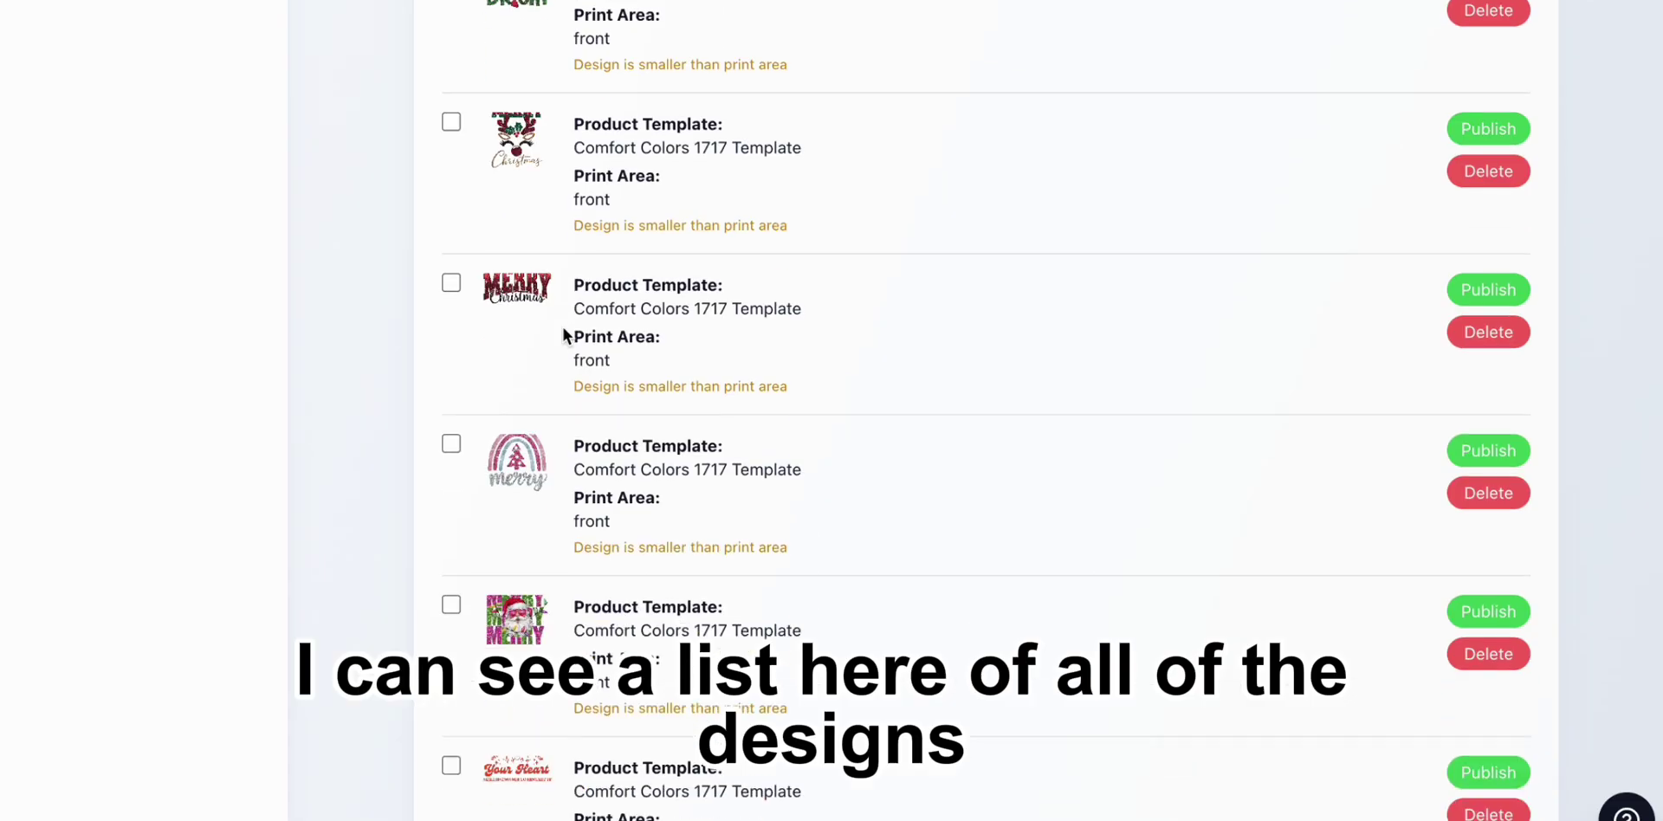
pyautogui.scroll(-15, 563, 329)
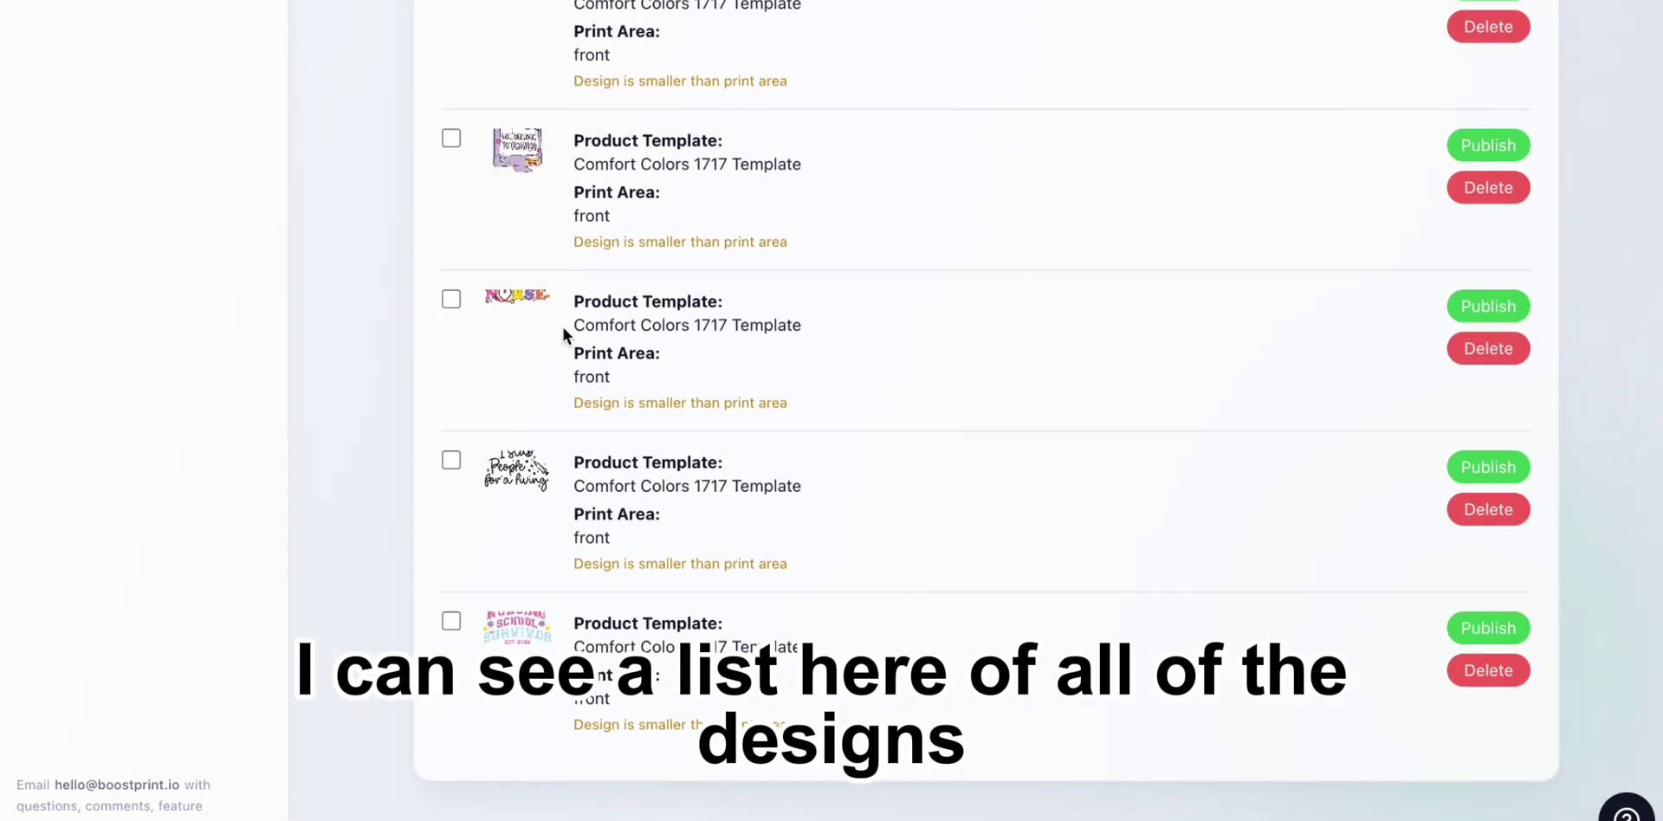
pyautogui.scroll(15, 563, 329)
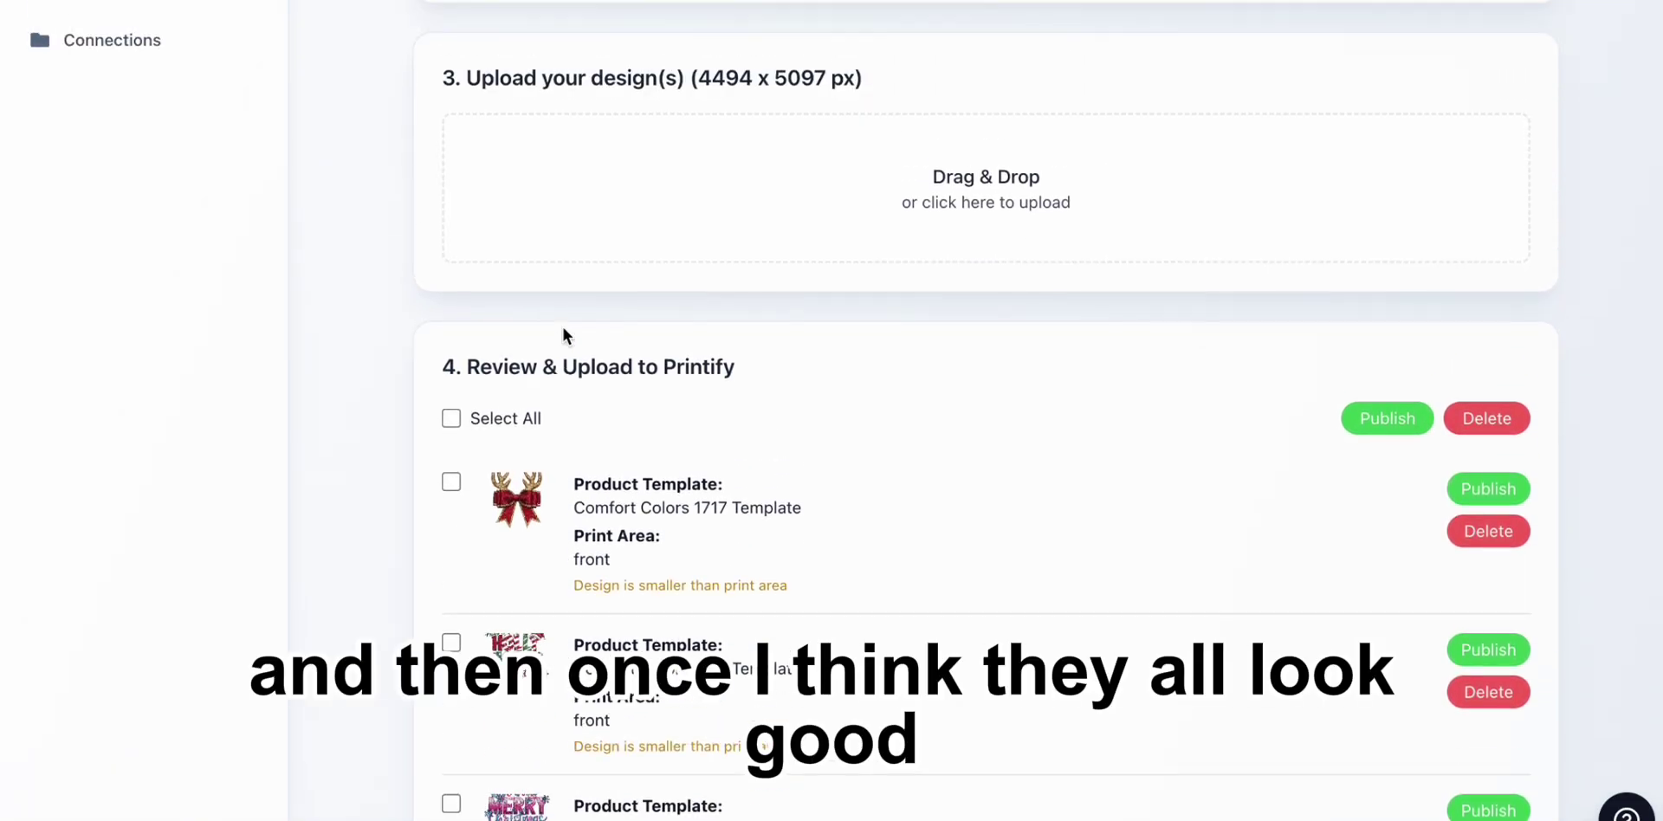
pyautogui.click(515, 431)
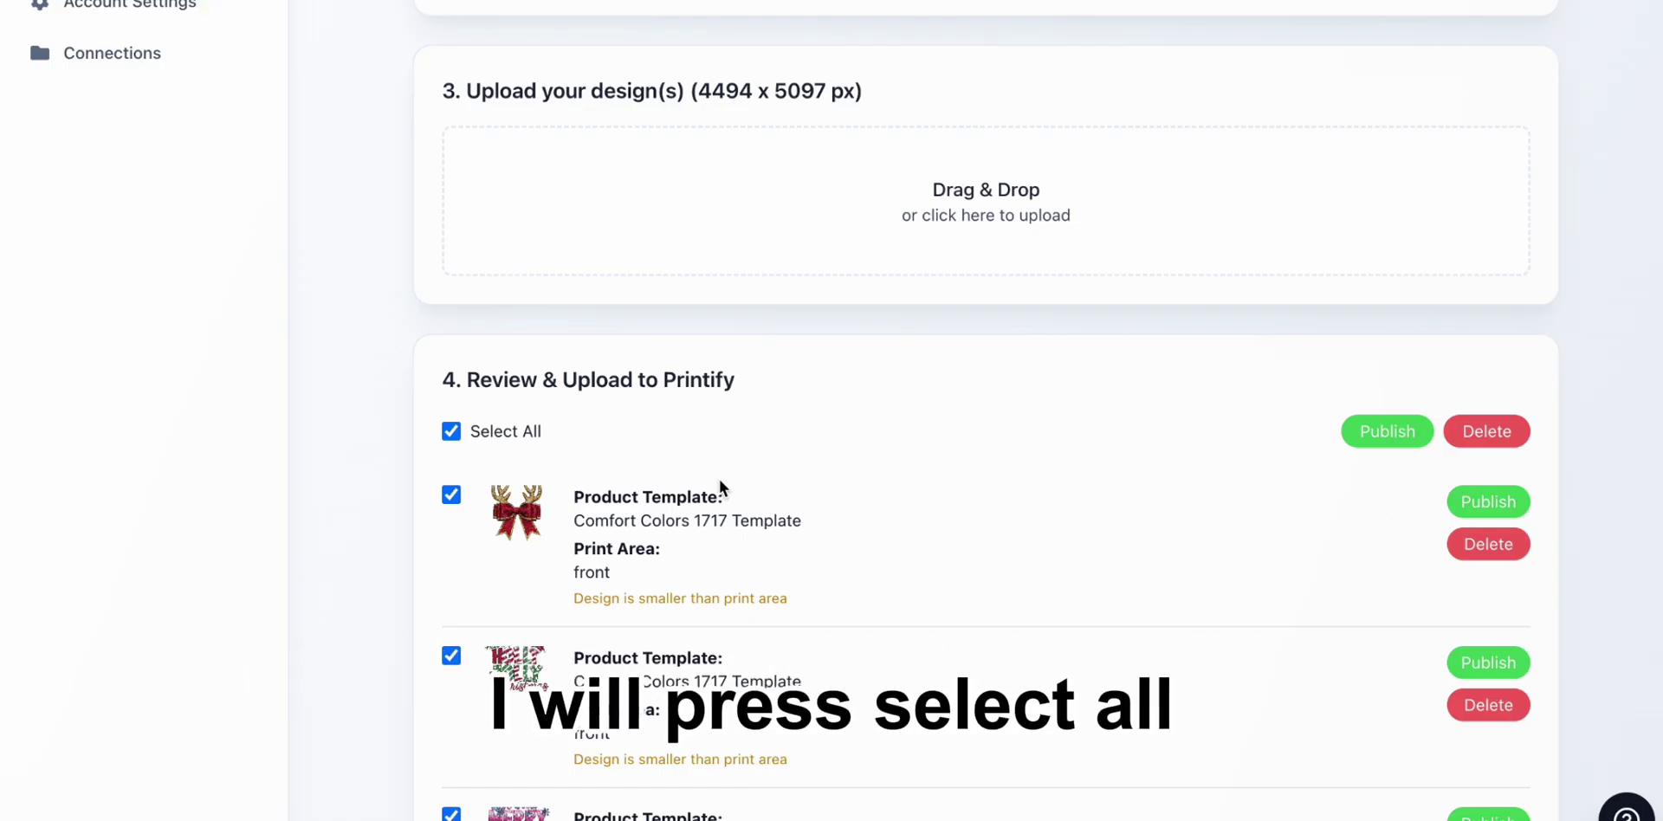
# - Publish the 20 selected Christmas designs to Printify and wait until the review list is empty
pyautogui.click(1363, 430)
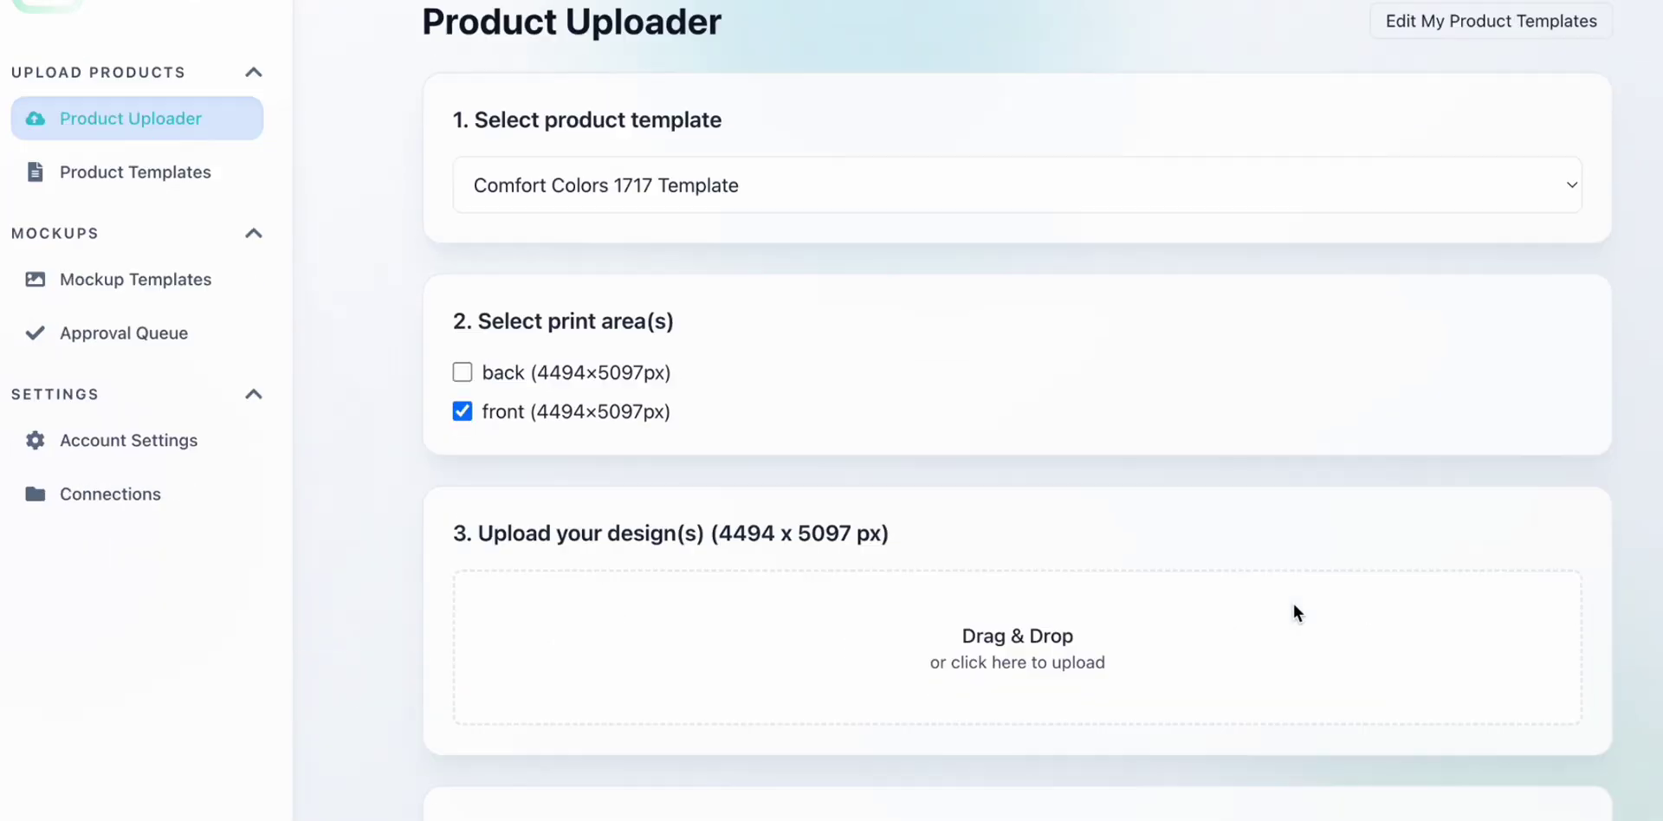
pyautogui.scroll(-3, 1293, 611)
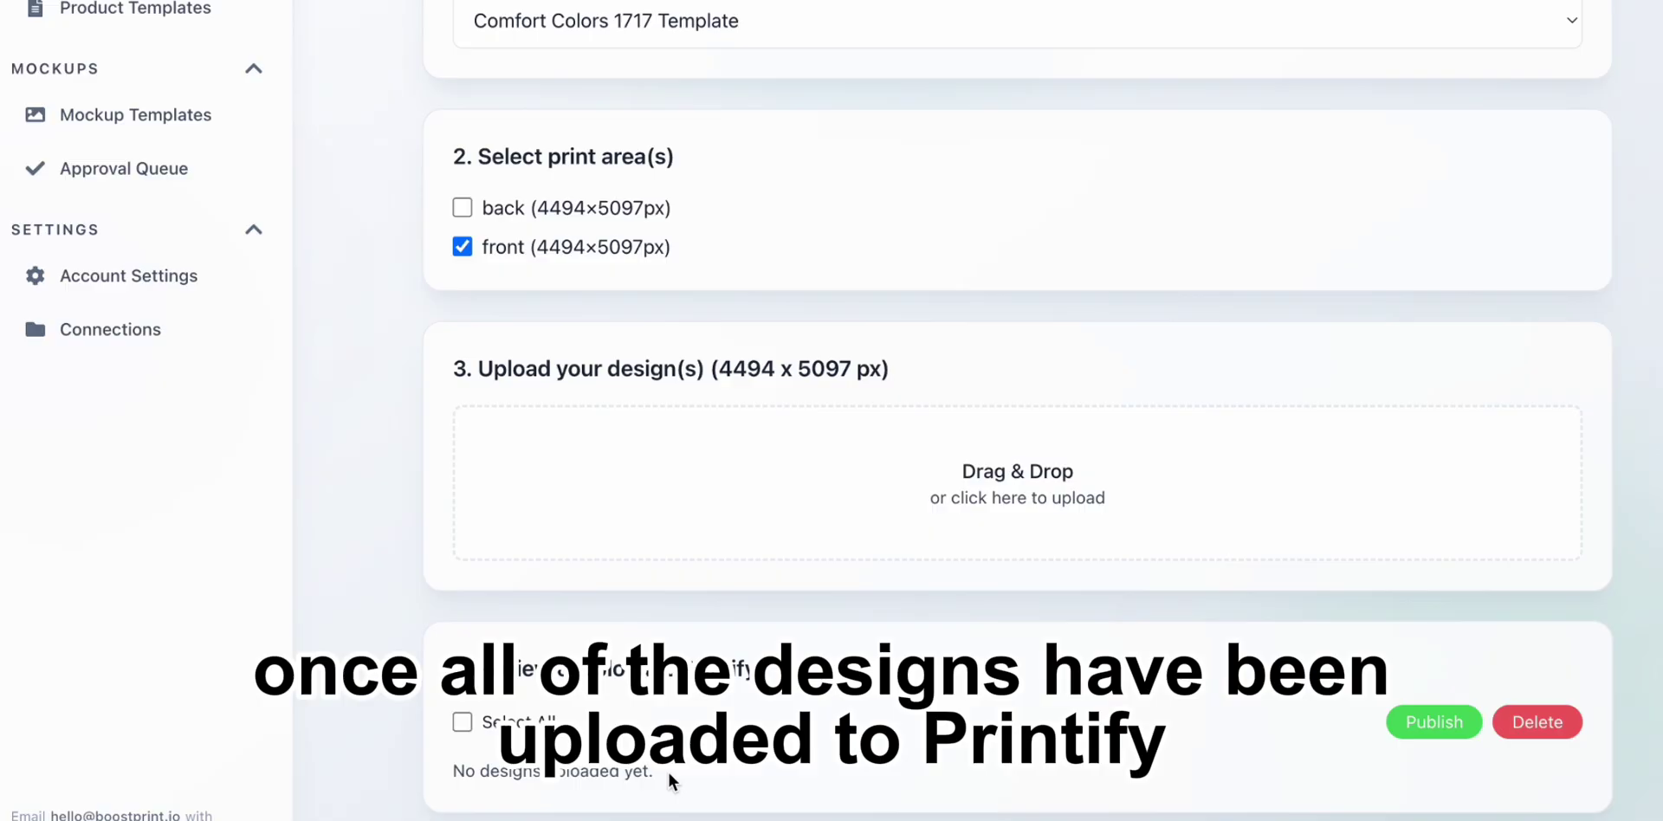
pyautogui.scroll(3, 668, 771)
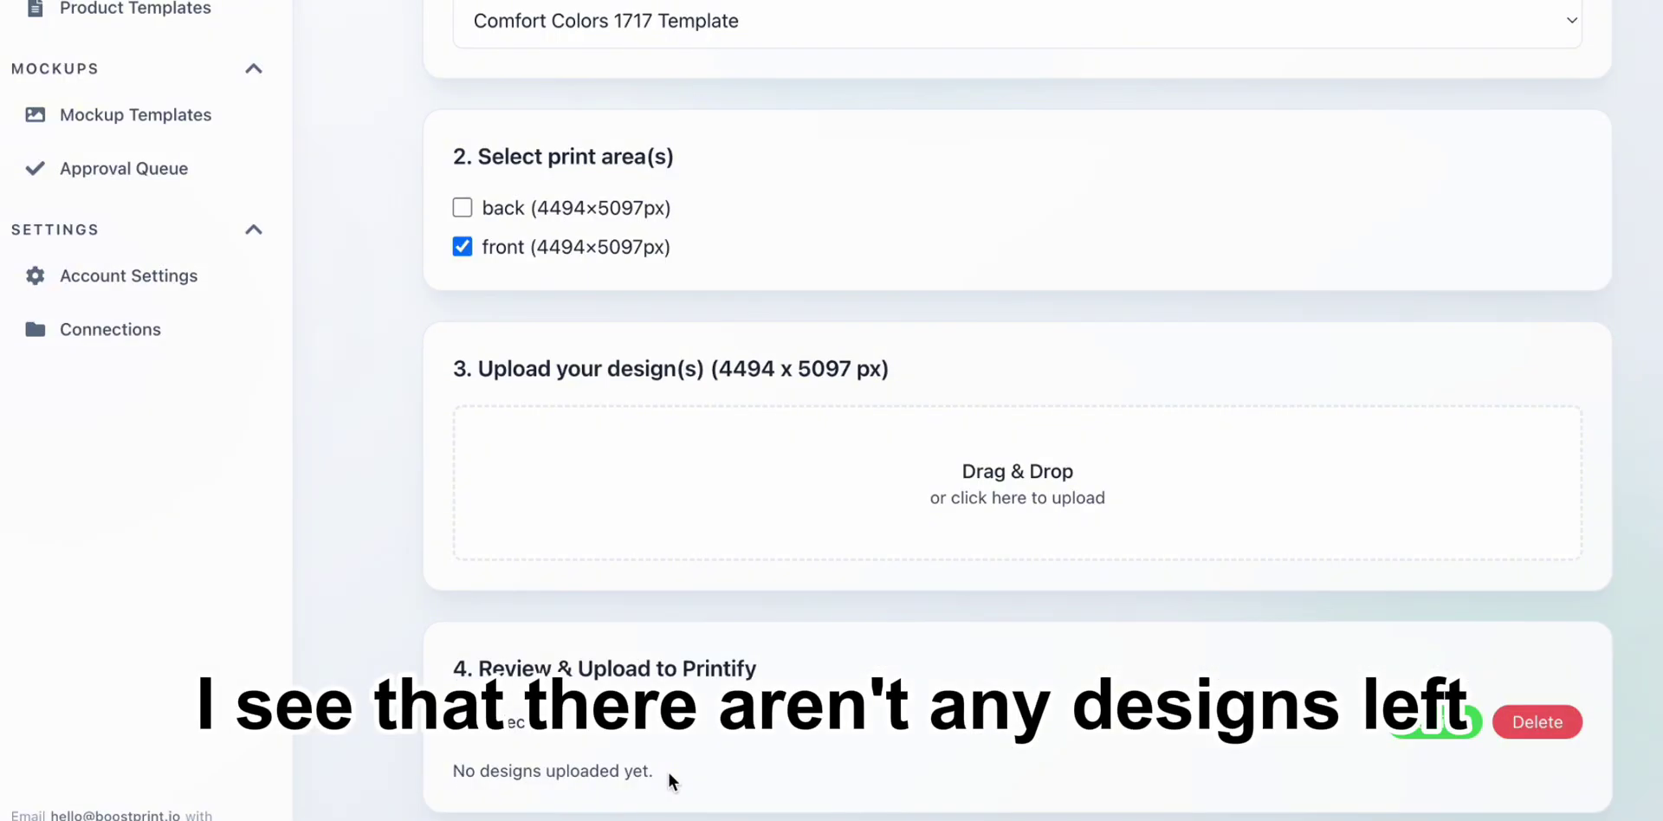
pyautogui.scroll(3, 668, 770)
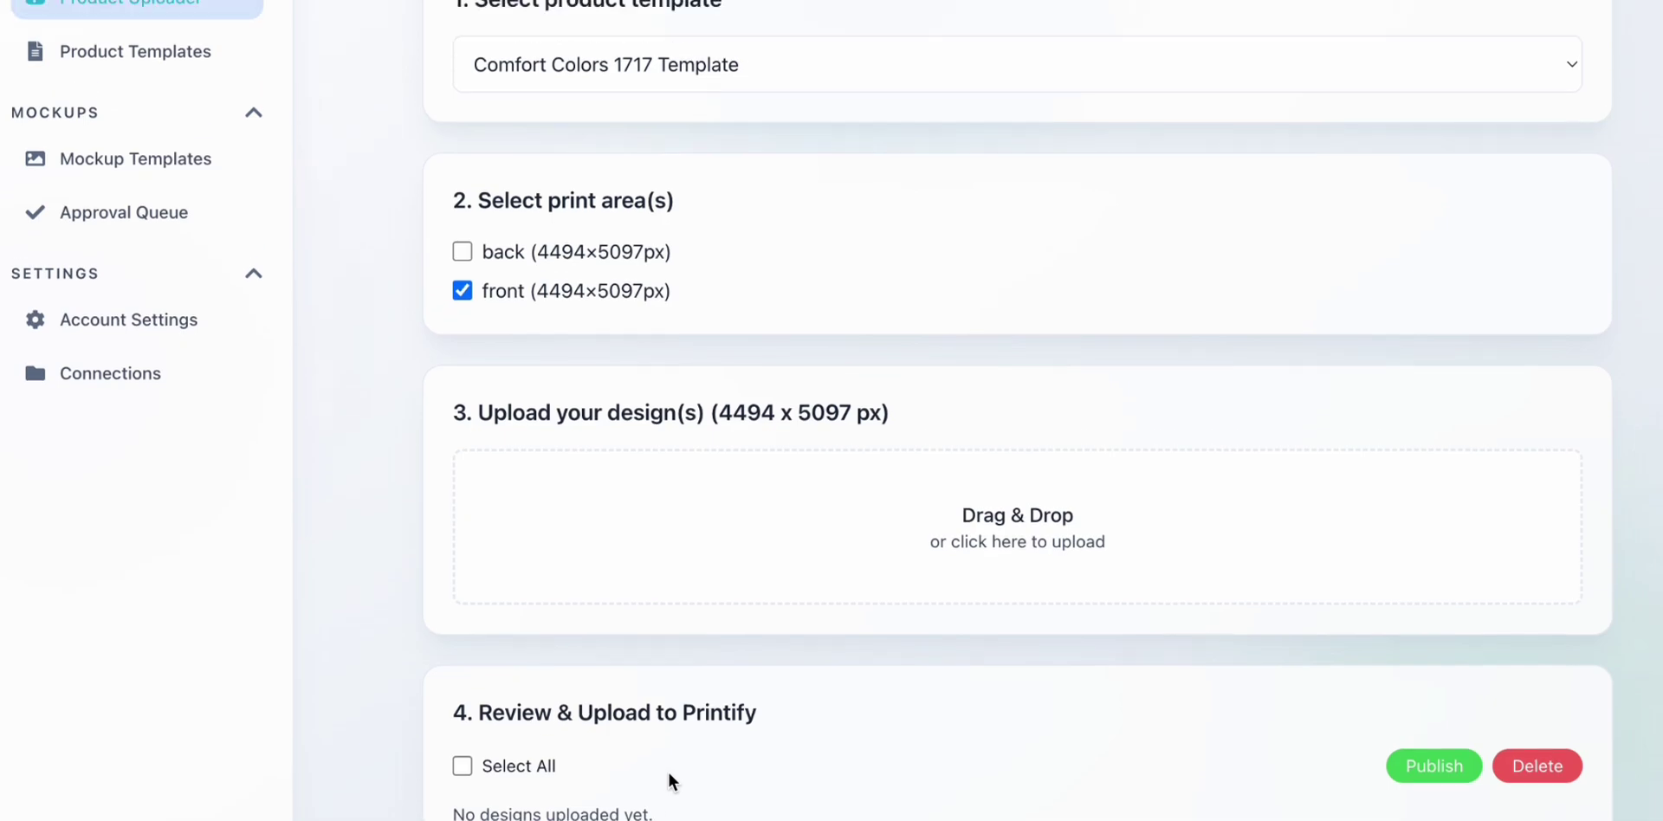
pyautogui.scroll(3, 668, 771)
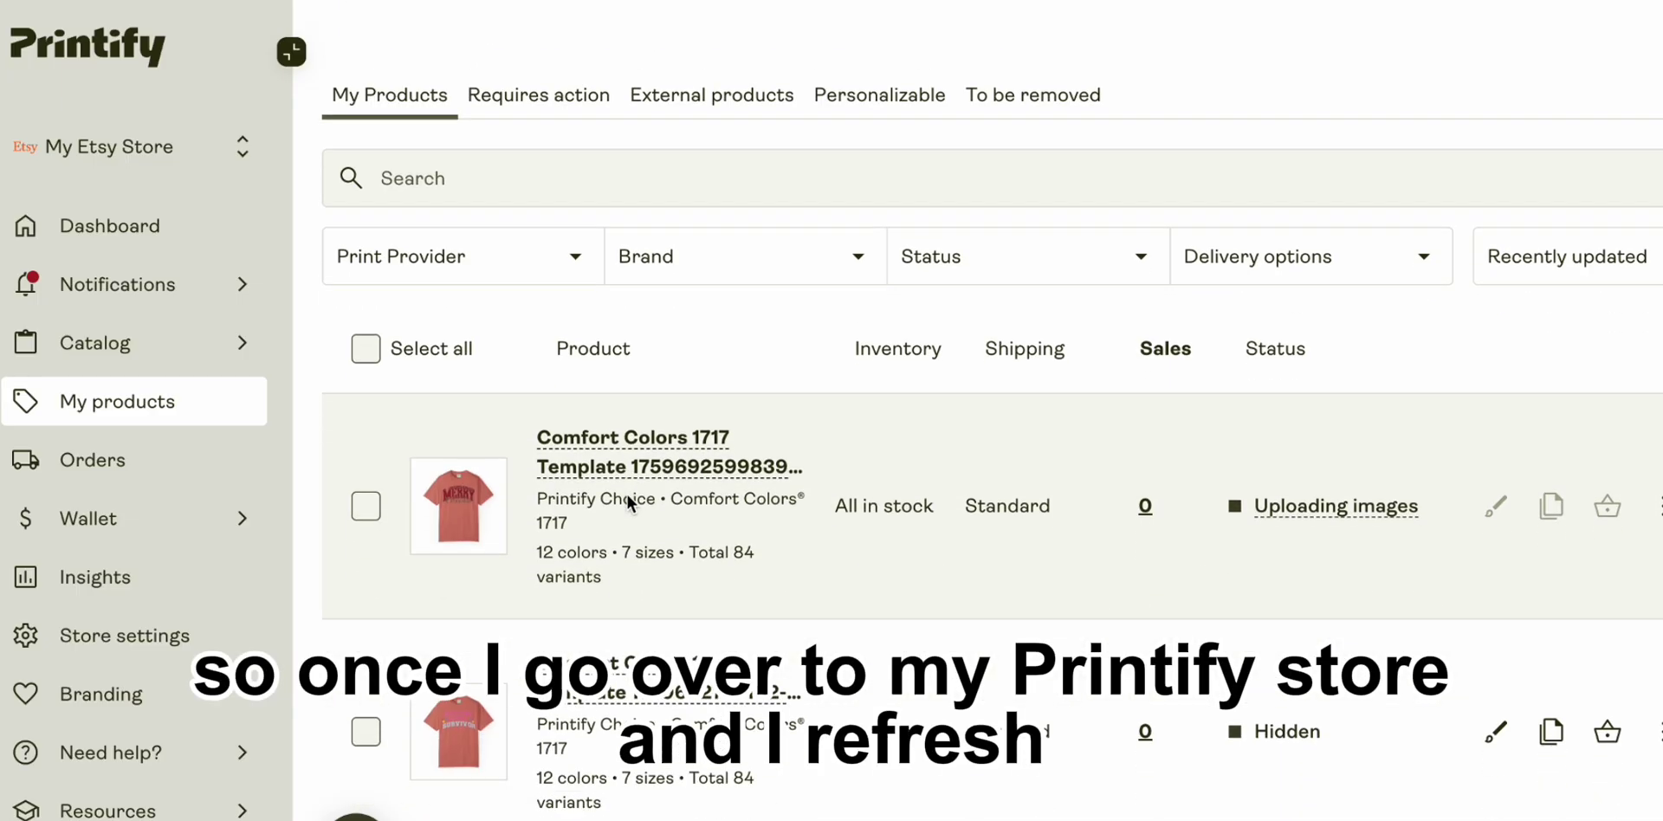
pyautogui.scroll(-10, 629, 503)
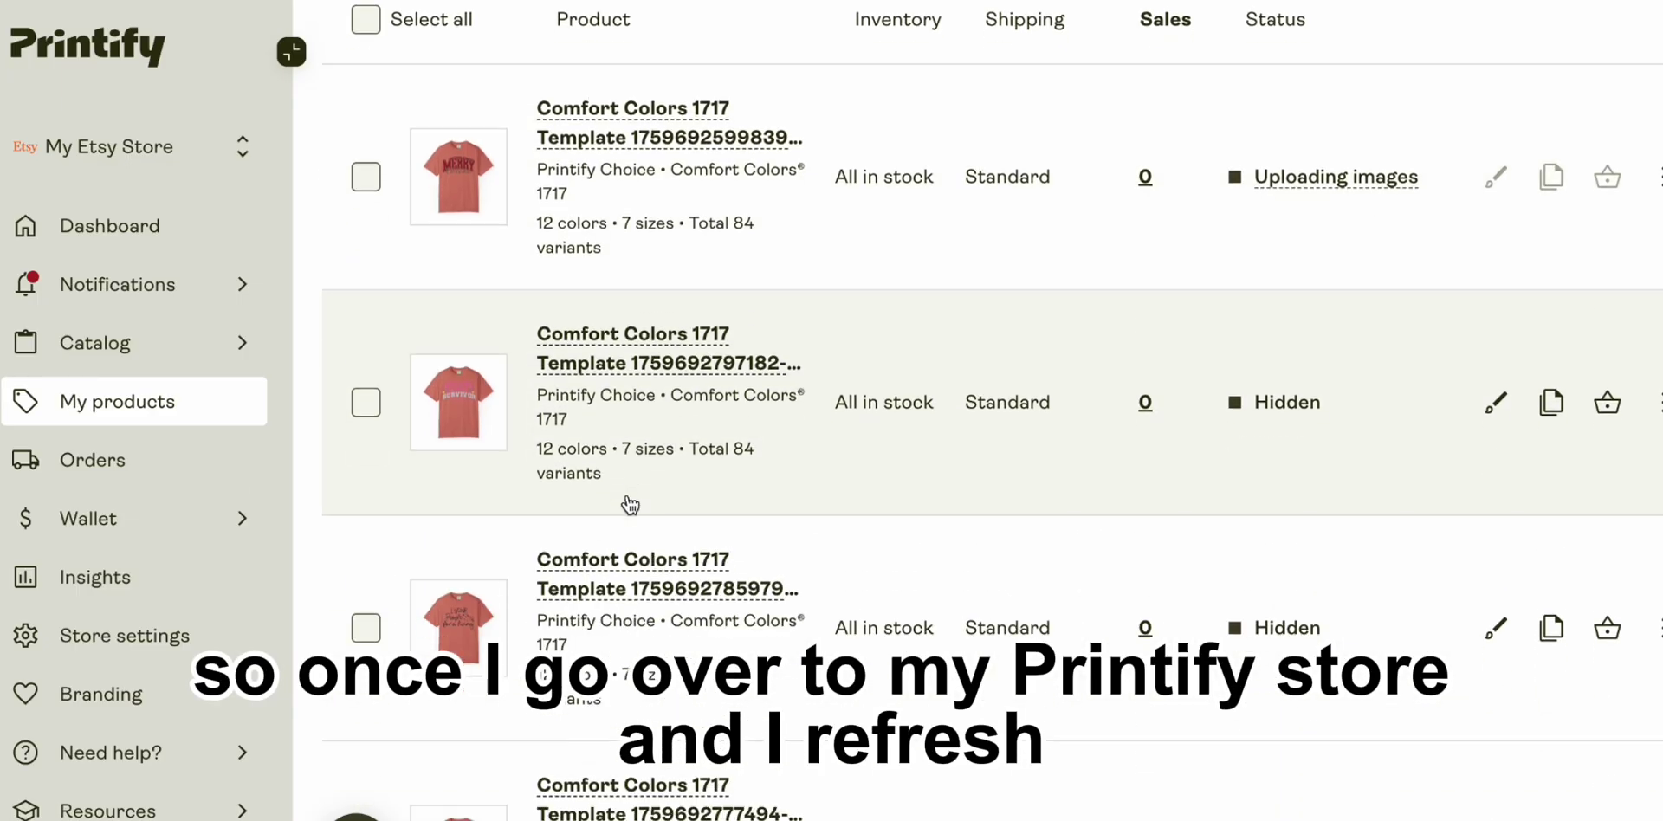
pyautogui.scroll(-9, 629, 502)
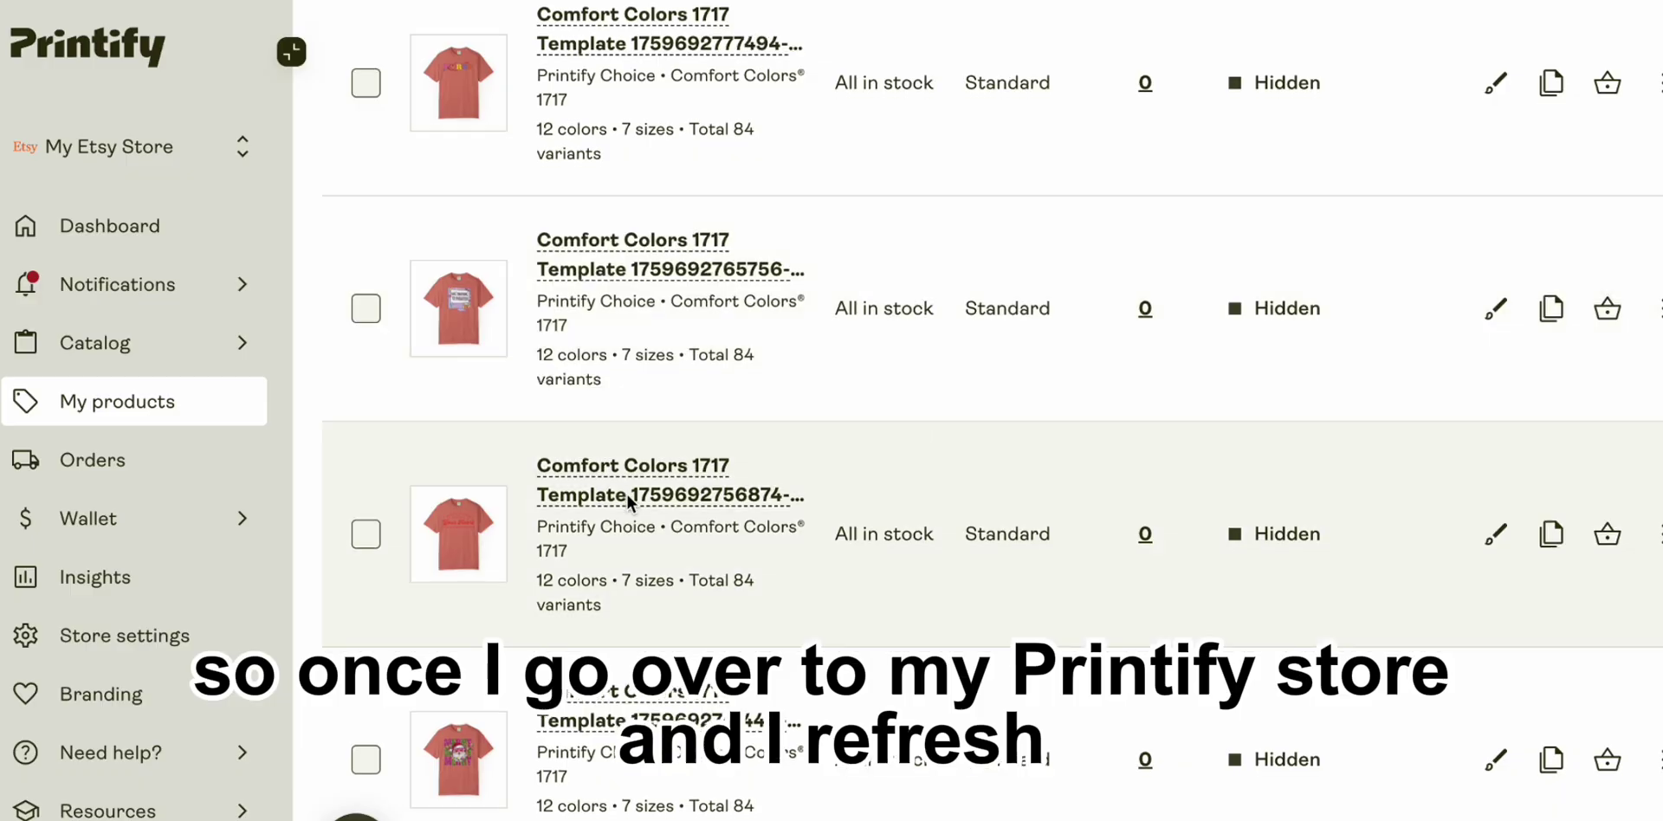
pyautogui.scroll(-4, 629, 504)
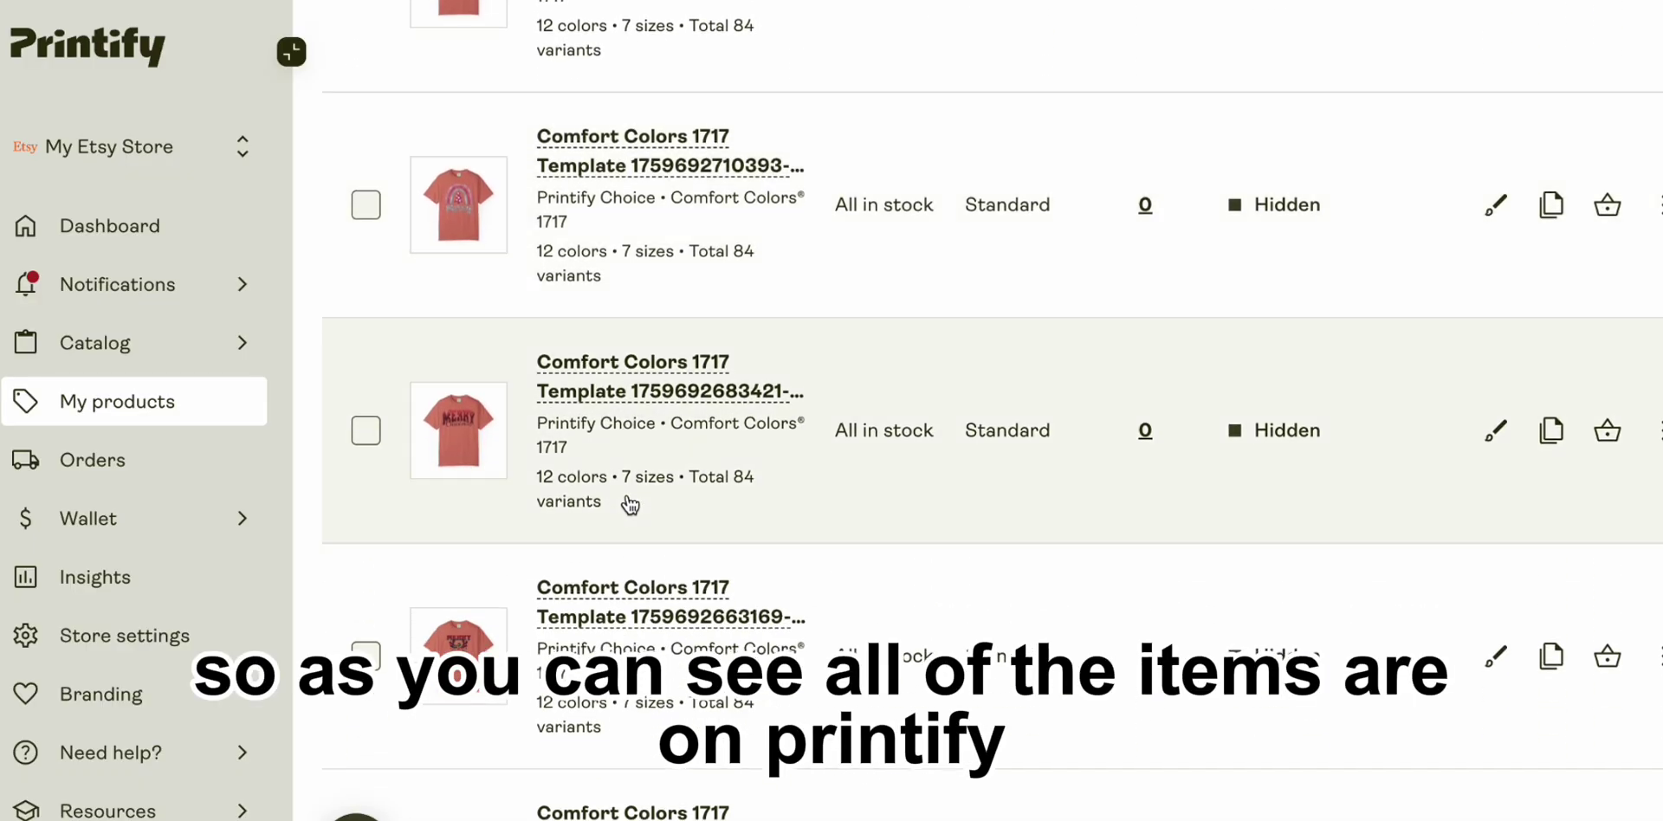
pyautogui.scroll(6, 628, 504)
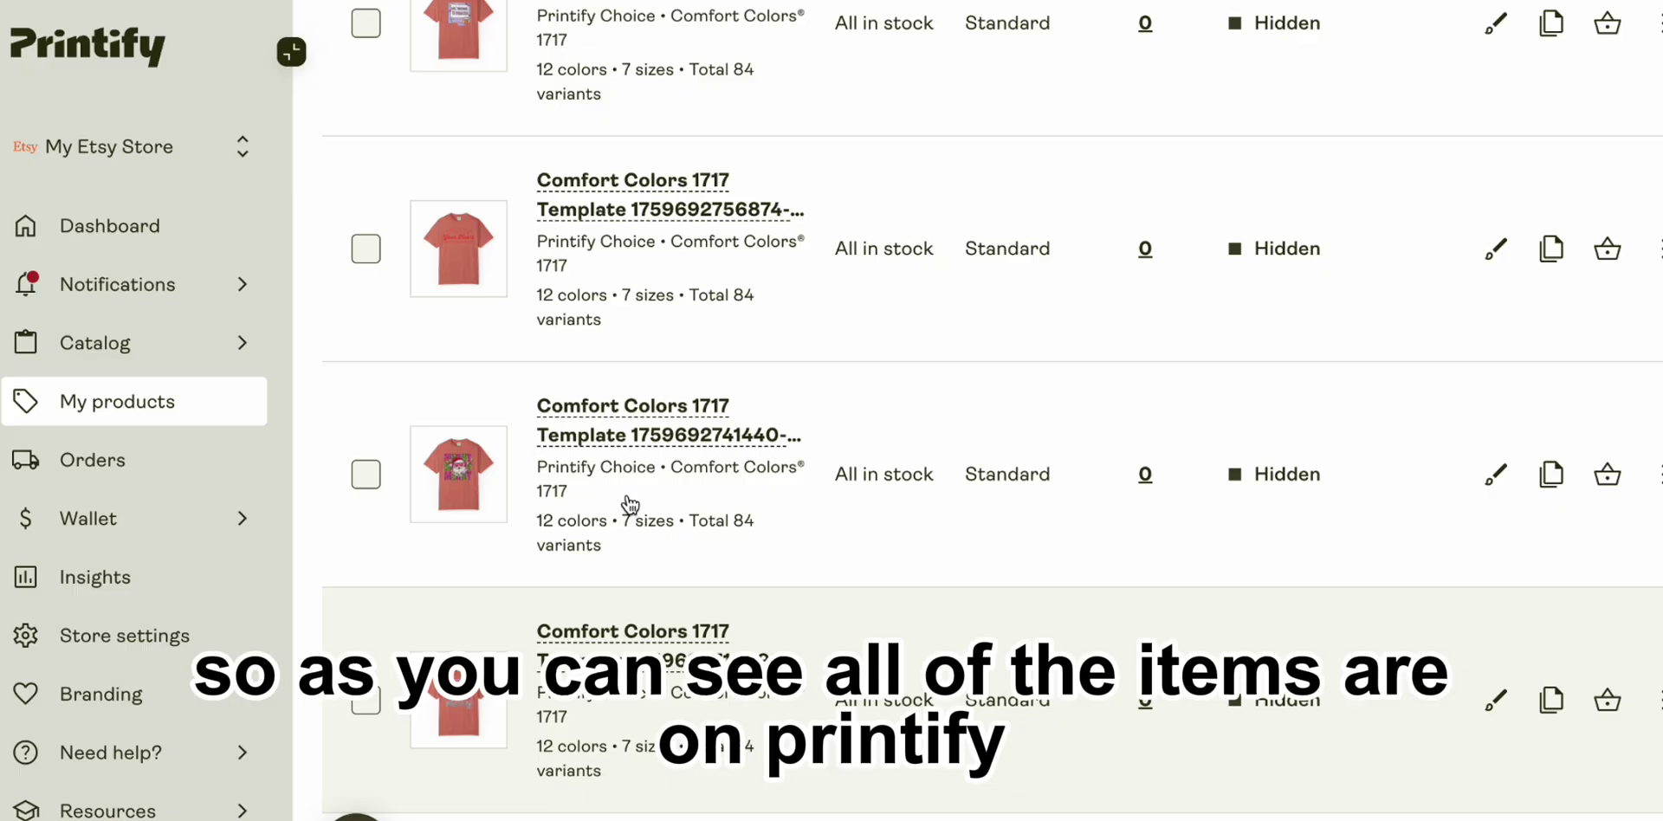
pyautogui.scroll(9, 630, 504)
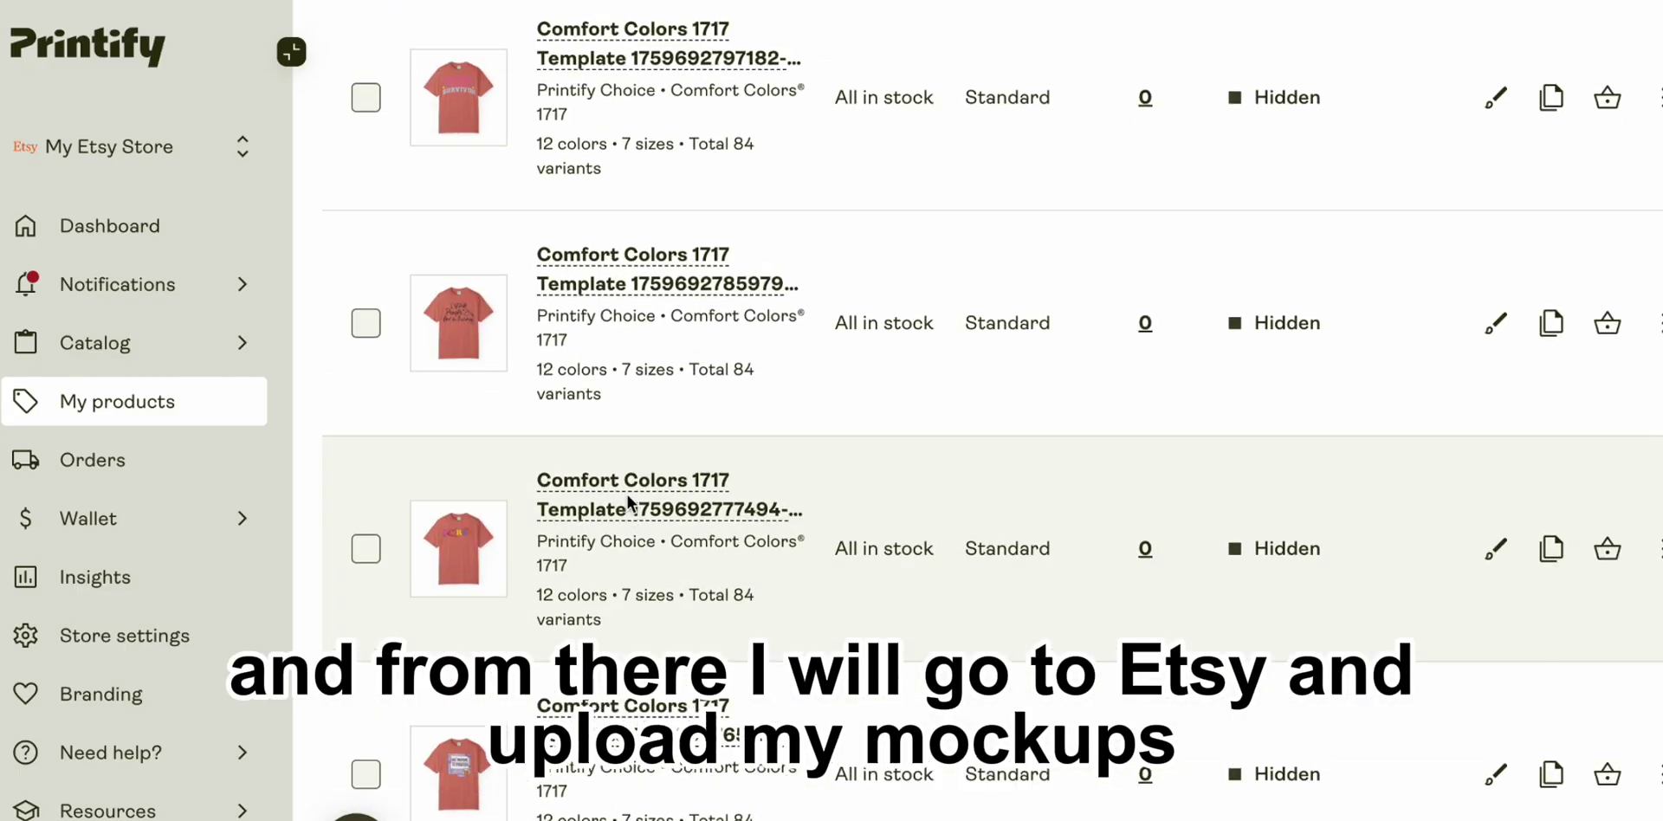
pyautogui.scroll(6, 629, 504)
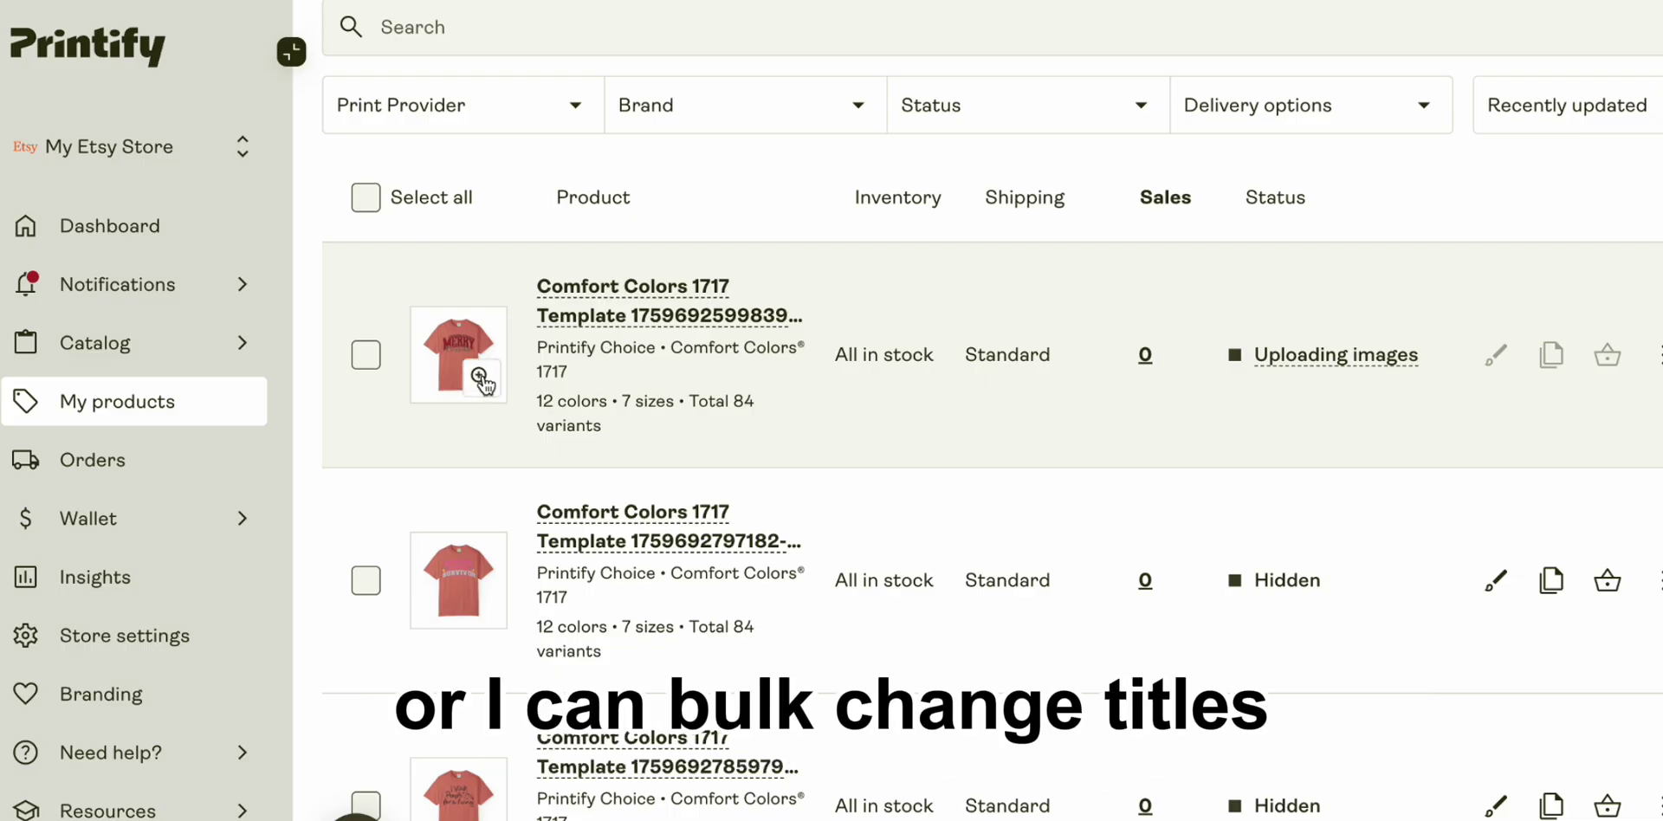
pyautogui.click(481, 378)
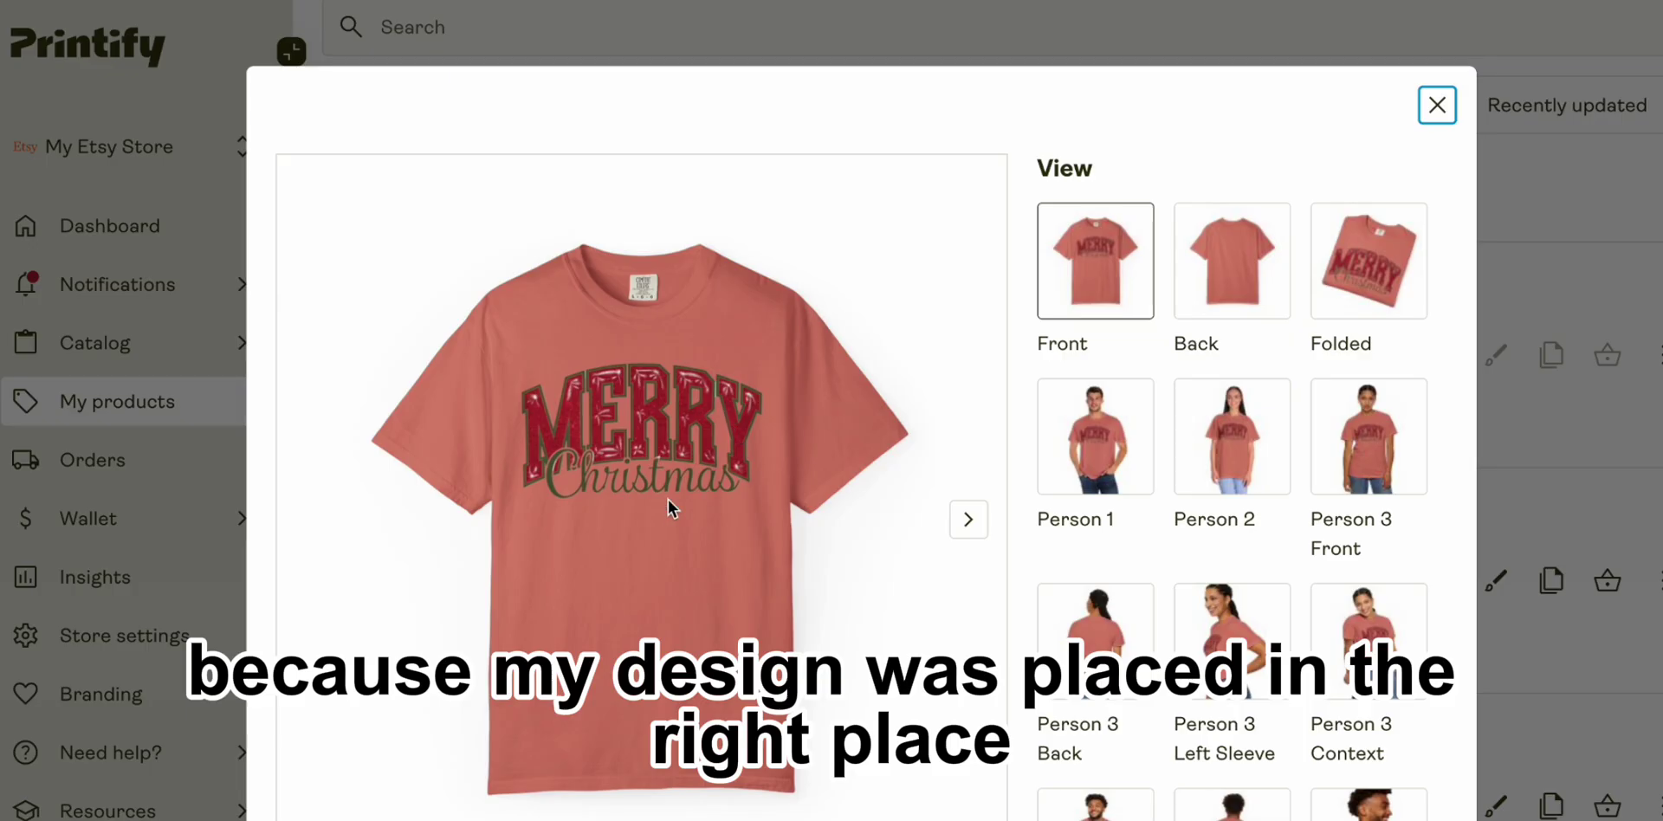
pyautogui.click(1217, 454)
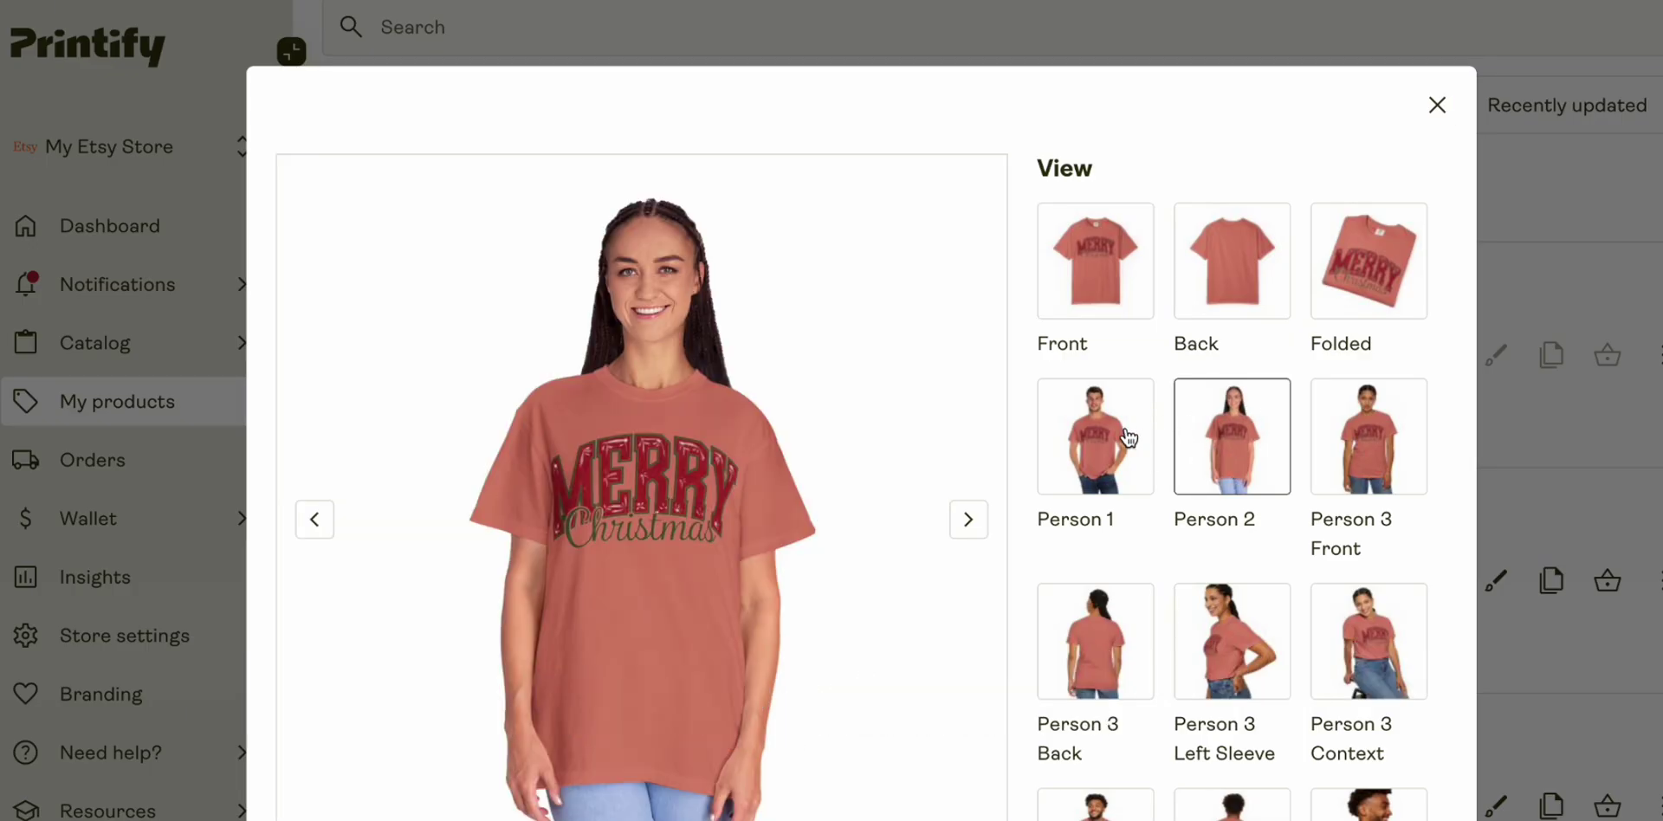
pyautogui.click(1117, 424)
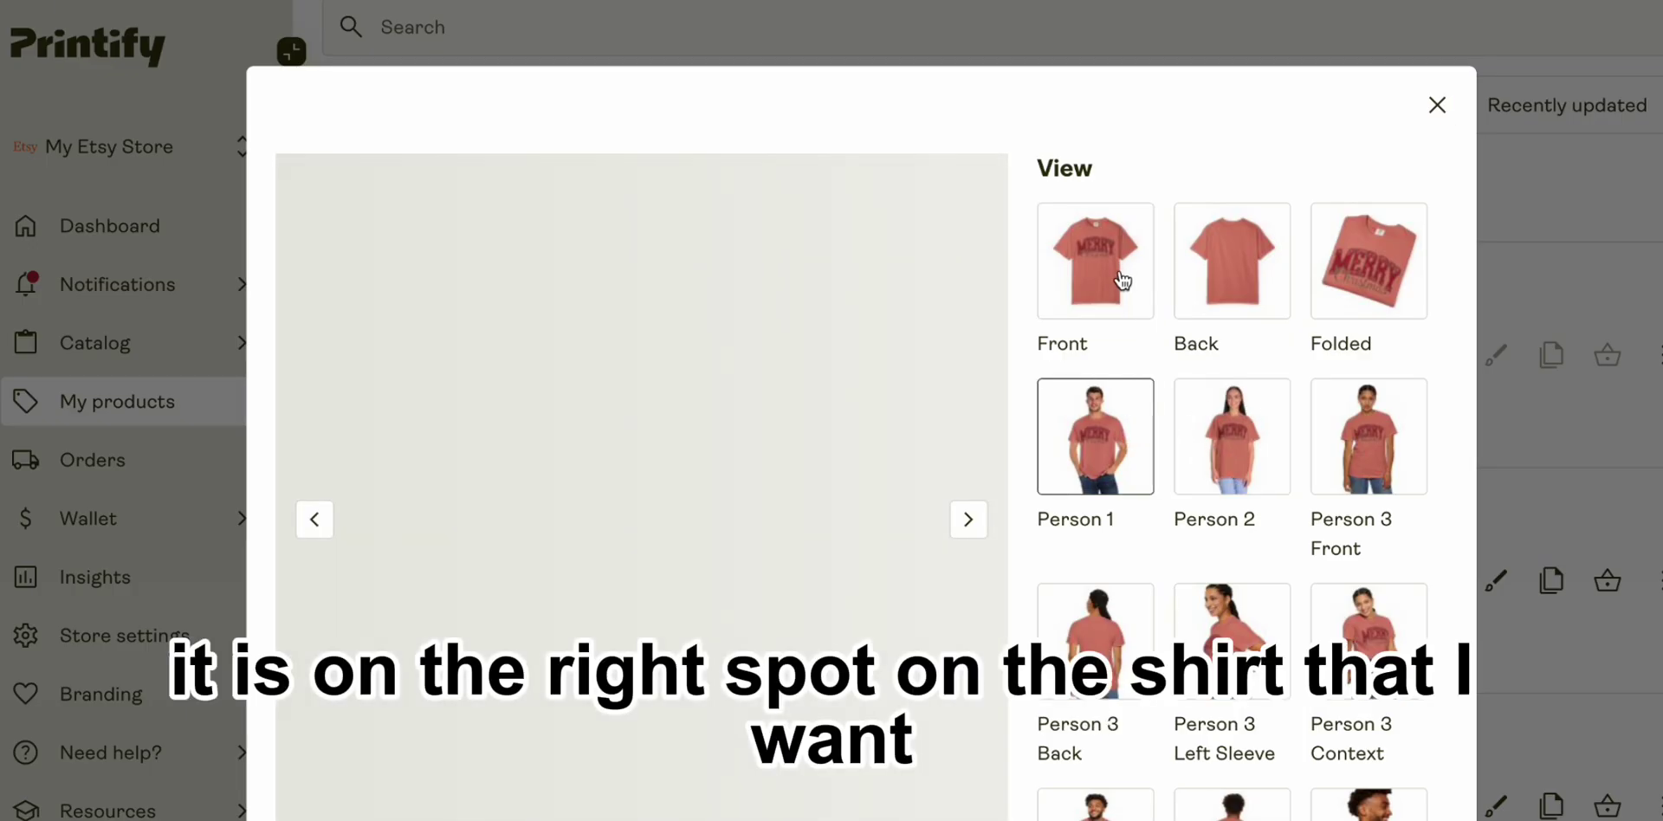
pyautogui.click(1329, 279)
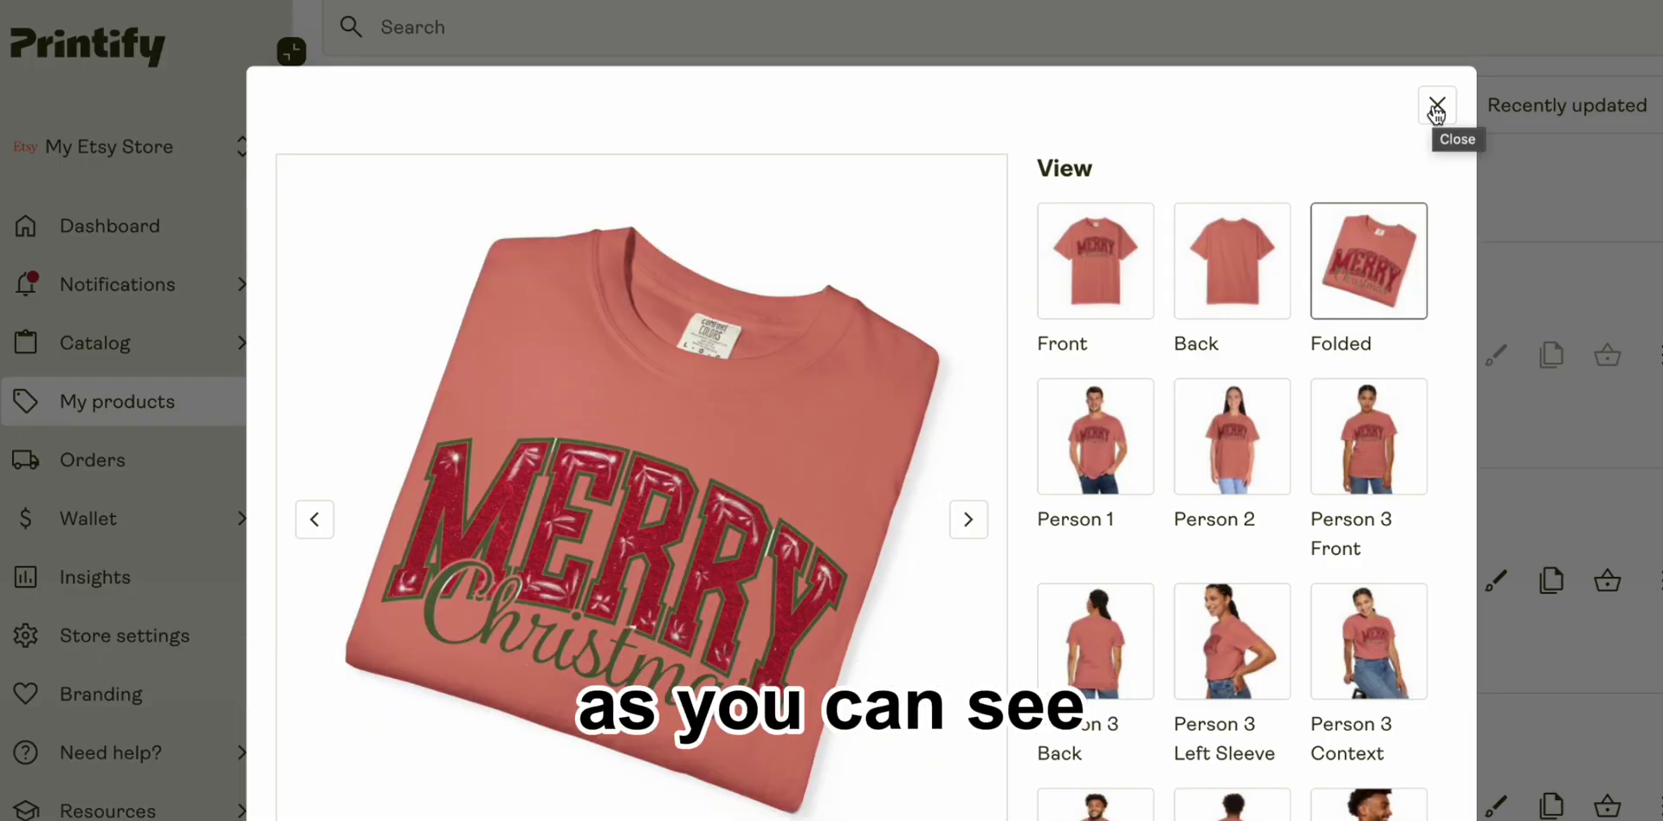
pyautogui.click(1436, 106)
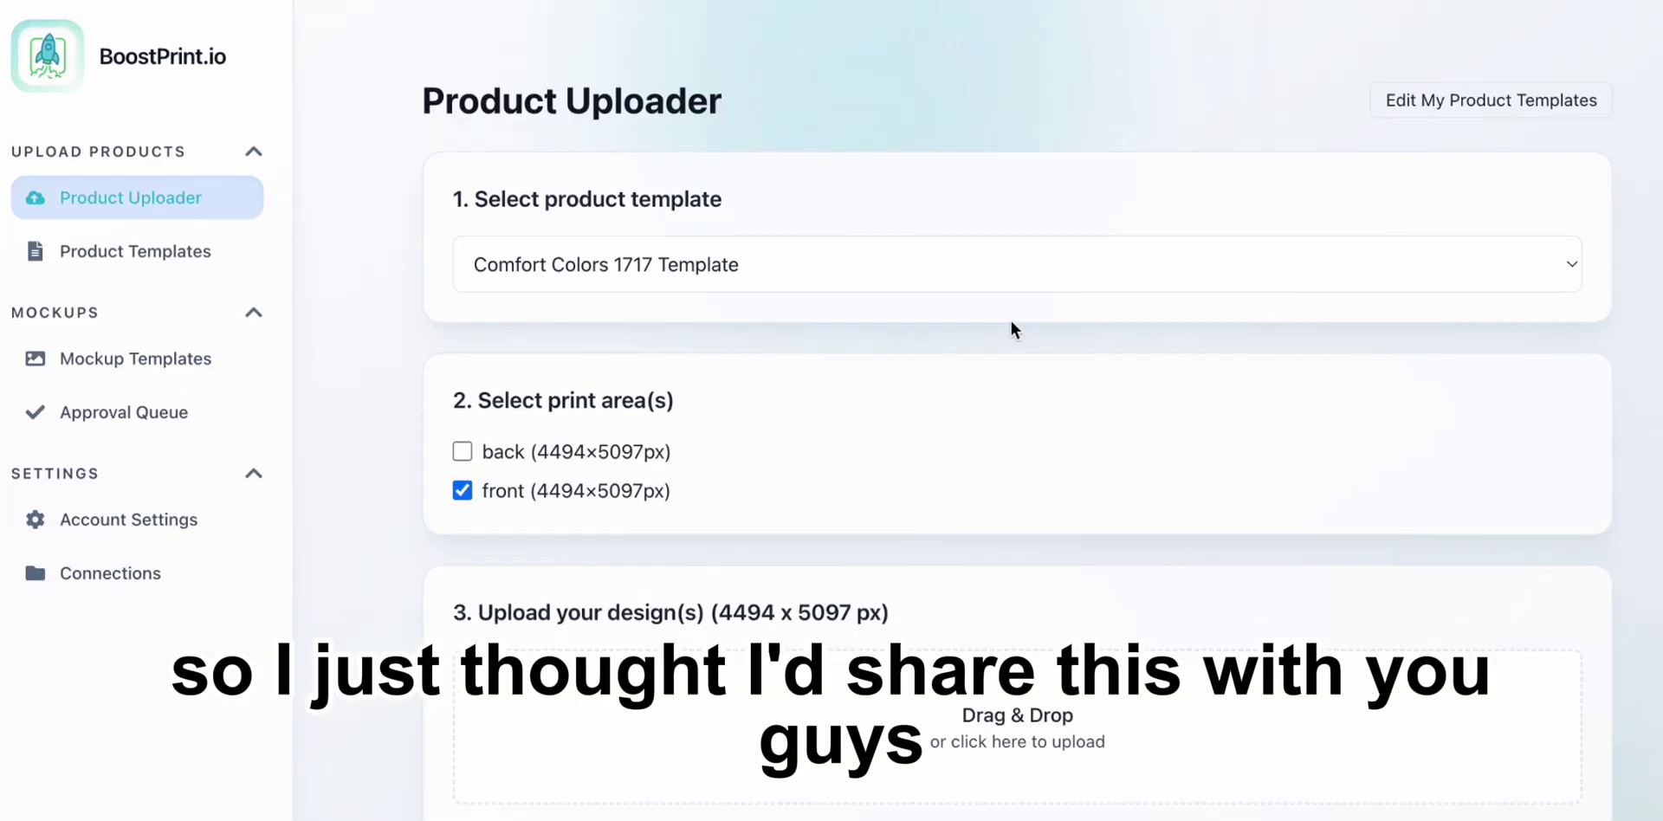
# - Uncheck the front print area on the Comfort Colors 1717 template in the Product Uploader
pyautogui.scroll(-1, 1011, 329)
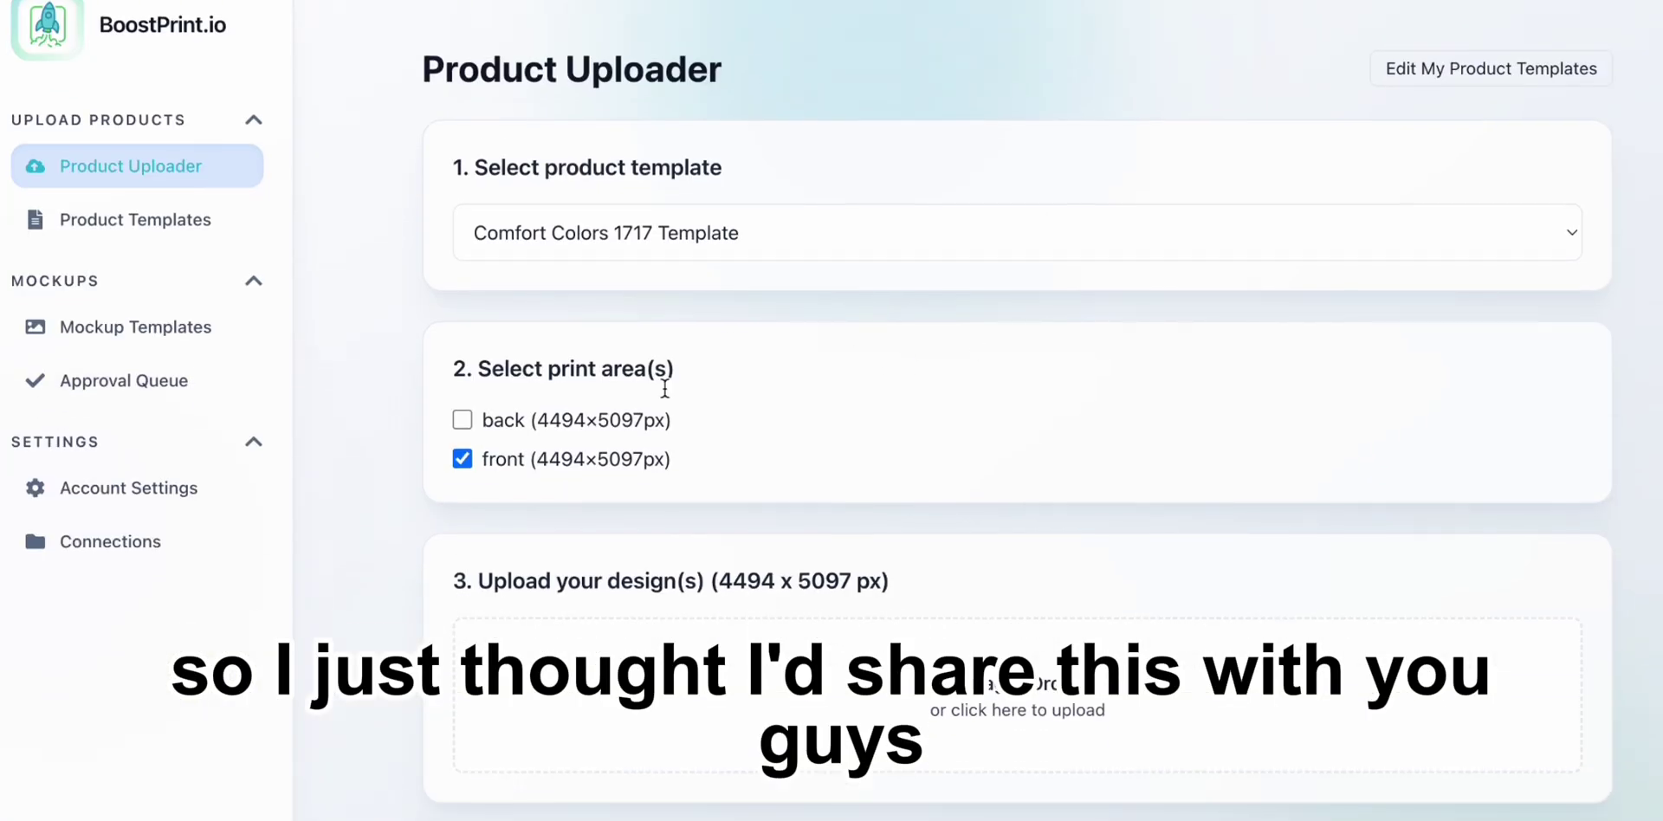
pyautogui.click(597, 457)
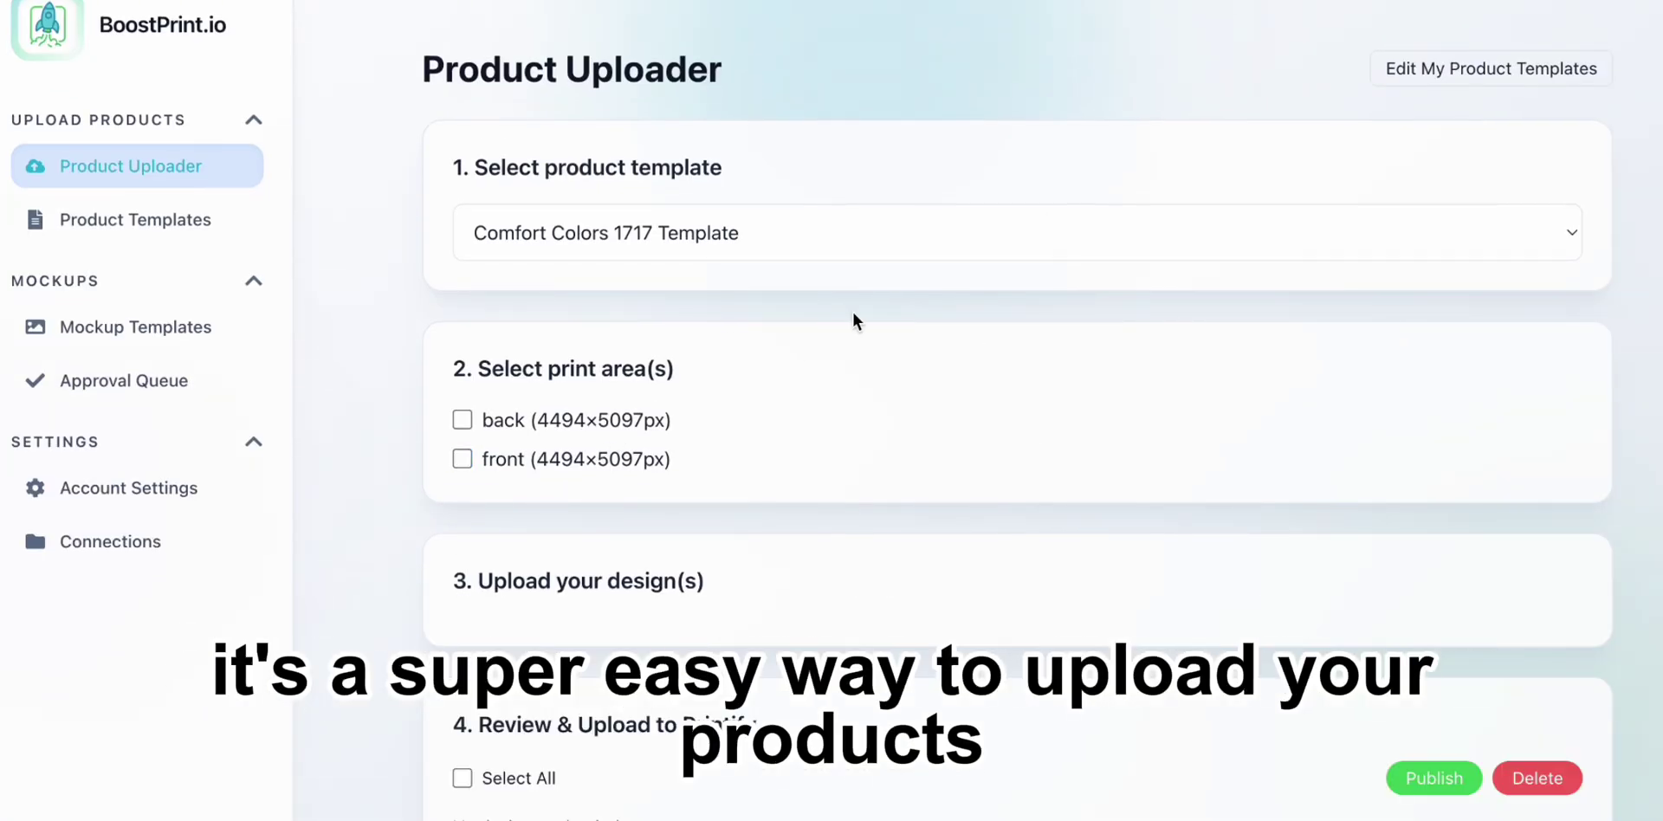
pyautogui.scroll(1, 854, 321)
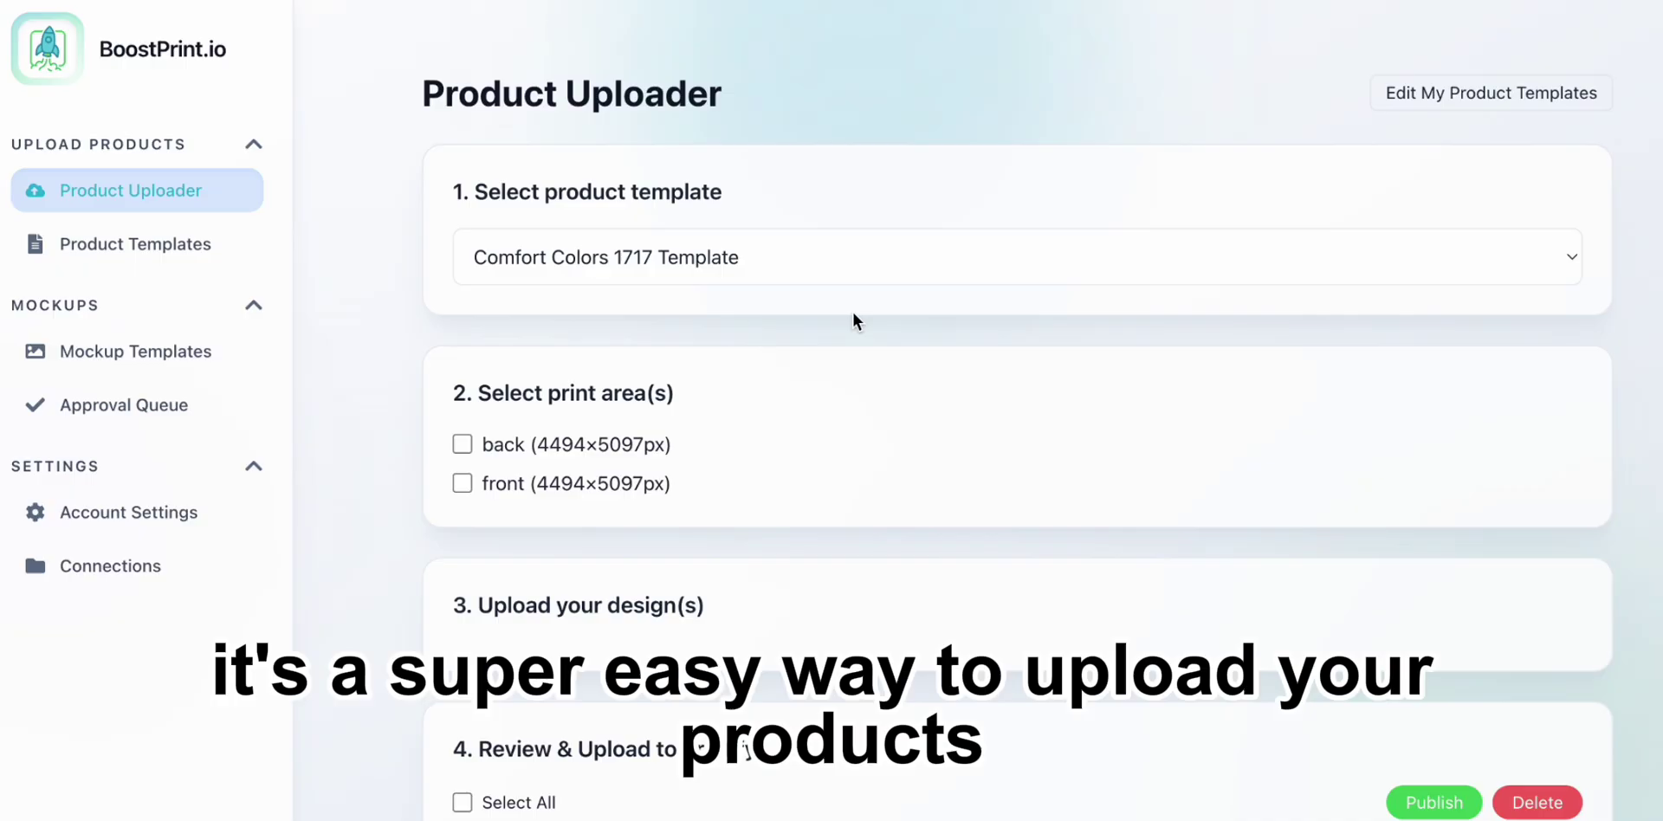
pyautogui.scroll(-1, 853, 313)
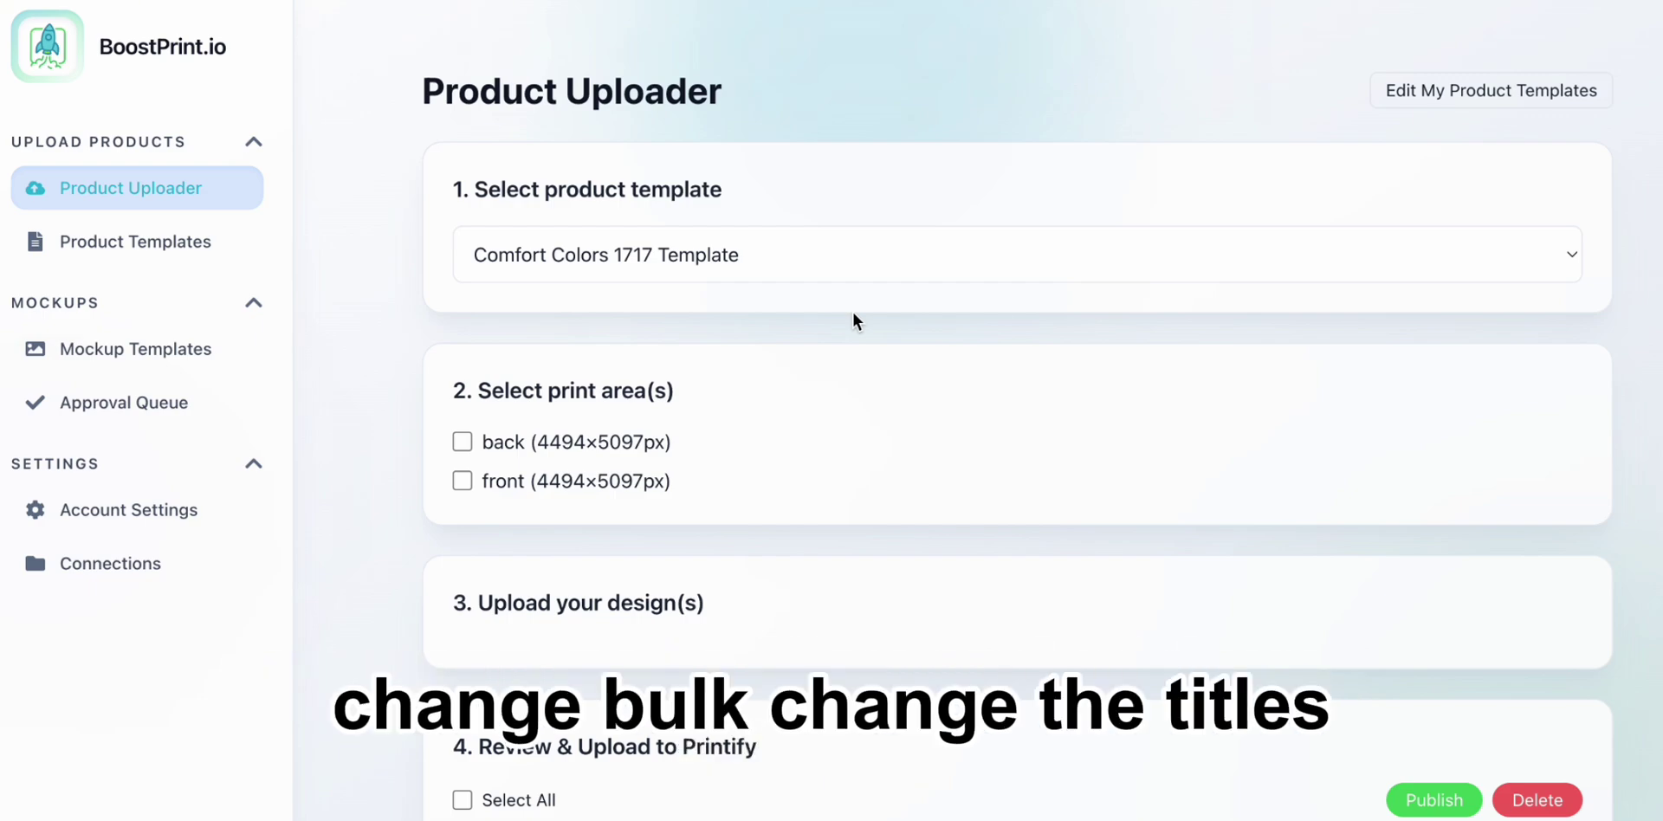
pyautogui.scroll(-3, 853, 314)
pyautogui.scroll(4, 853, 315)
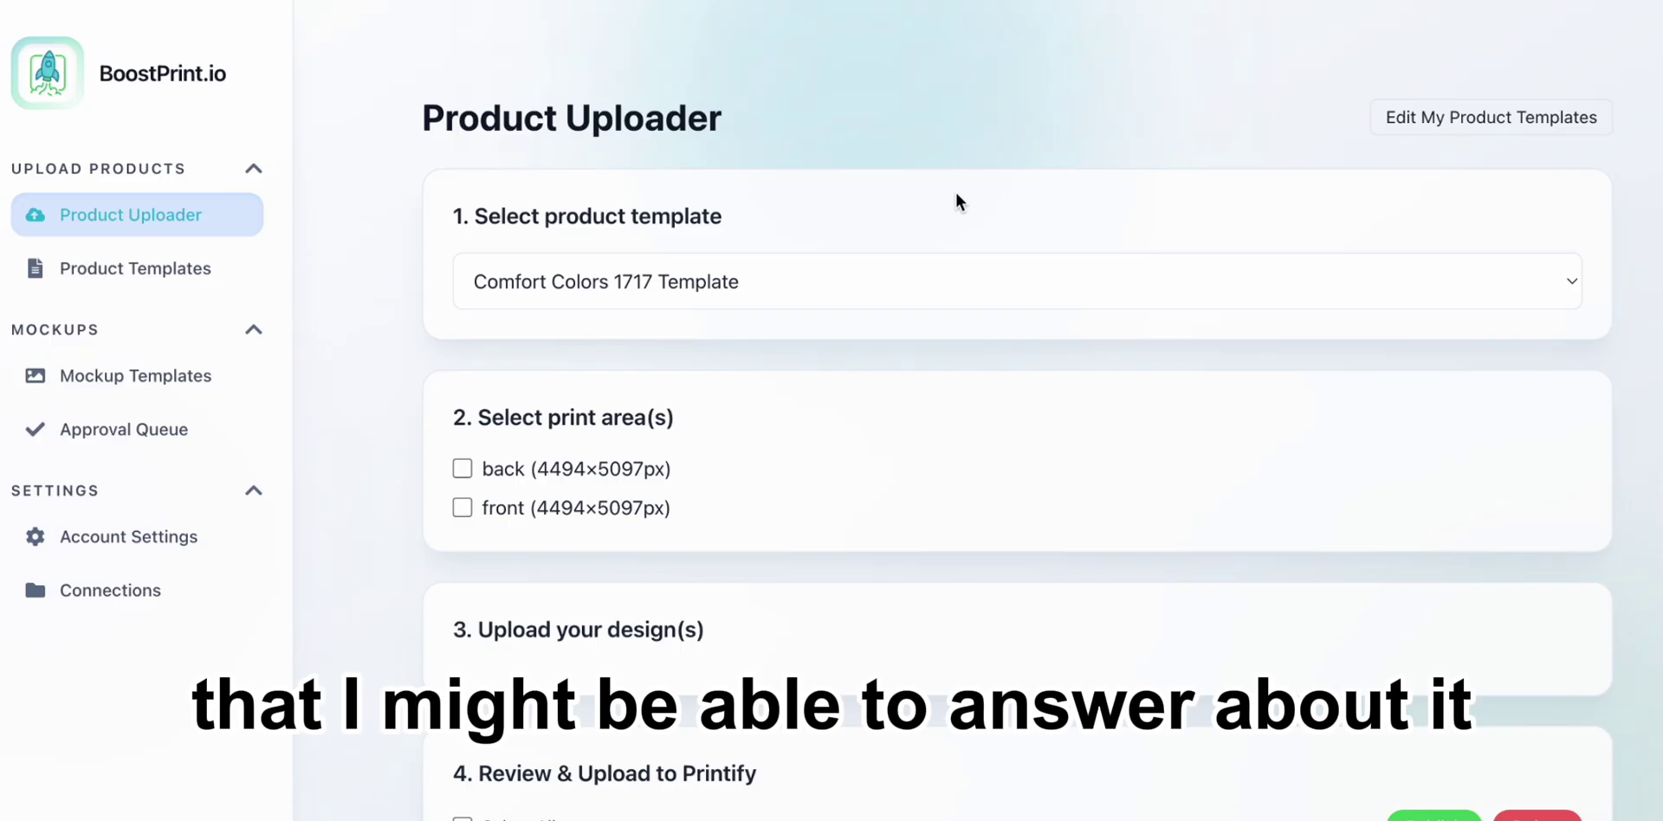
pyautogui.scroll(-1, 852, 321)
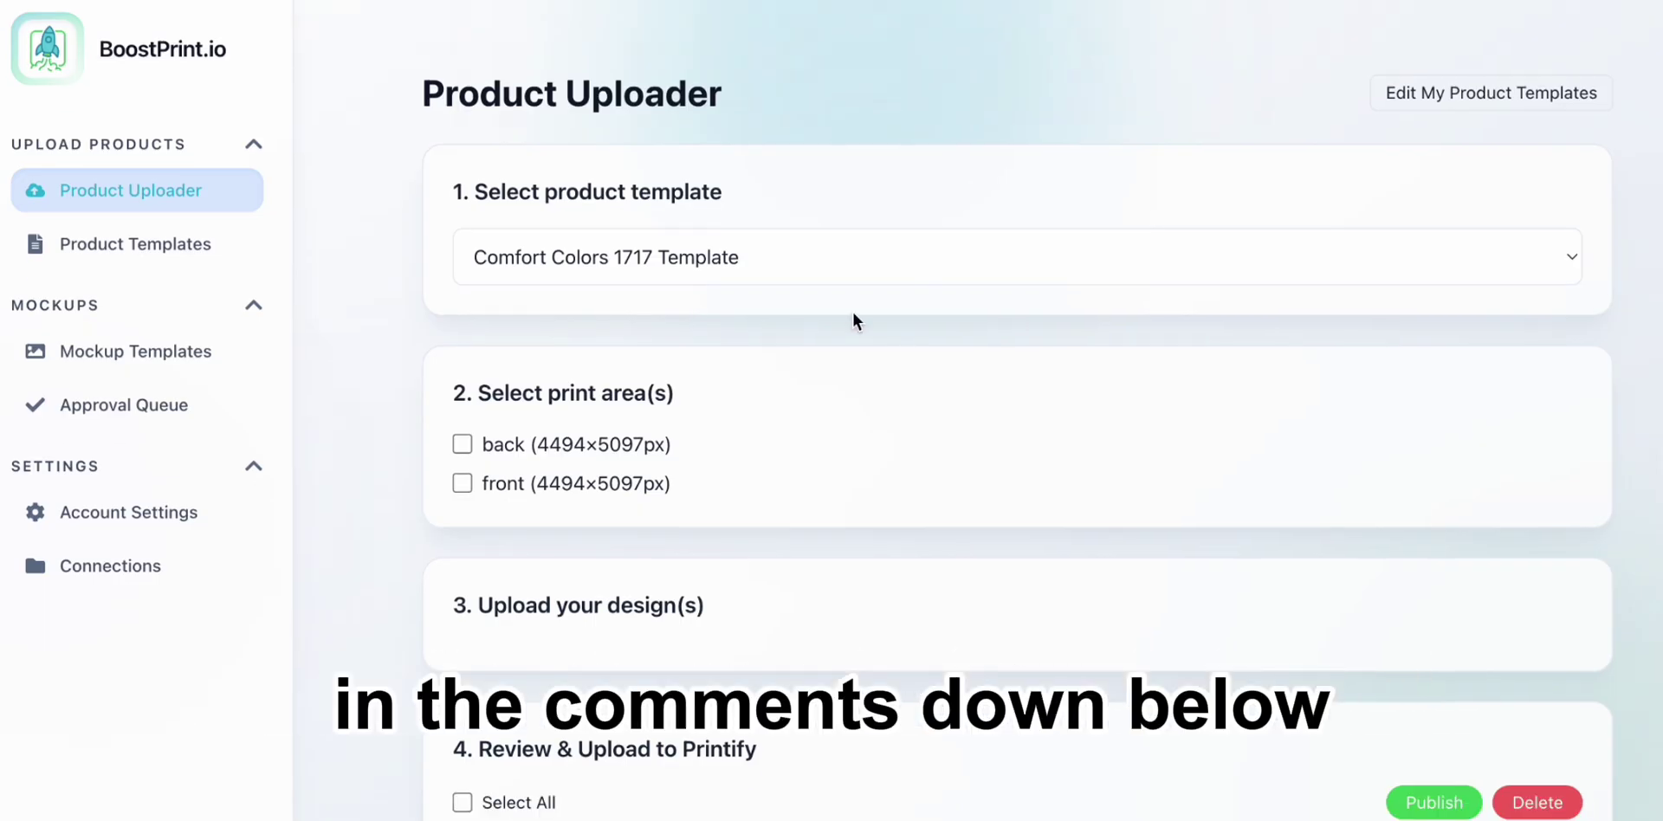